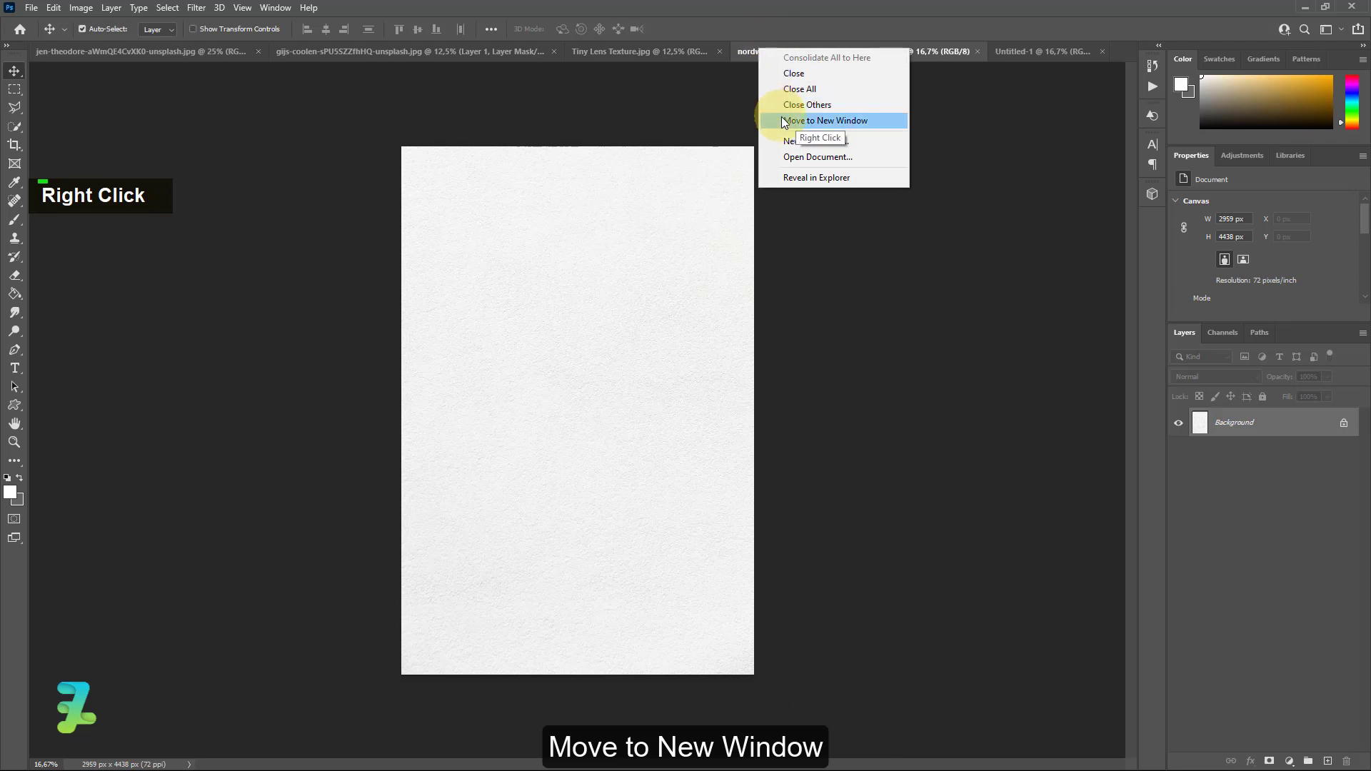
- Copy the white paper texture from the nordwood-themes image into the Untitled-1 document, and close the source image
click(772, 121)
drag(136, 115, 319, 193)
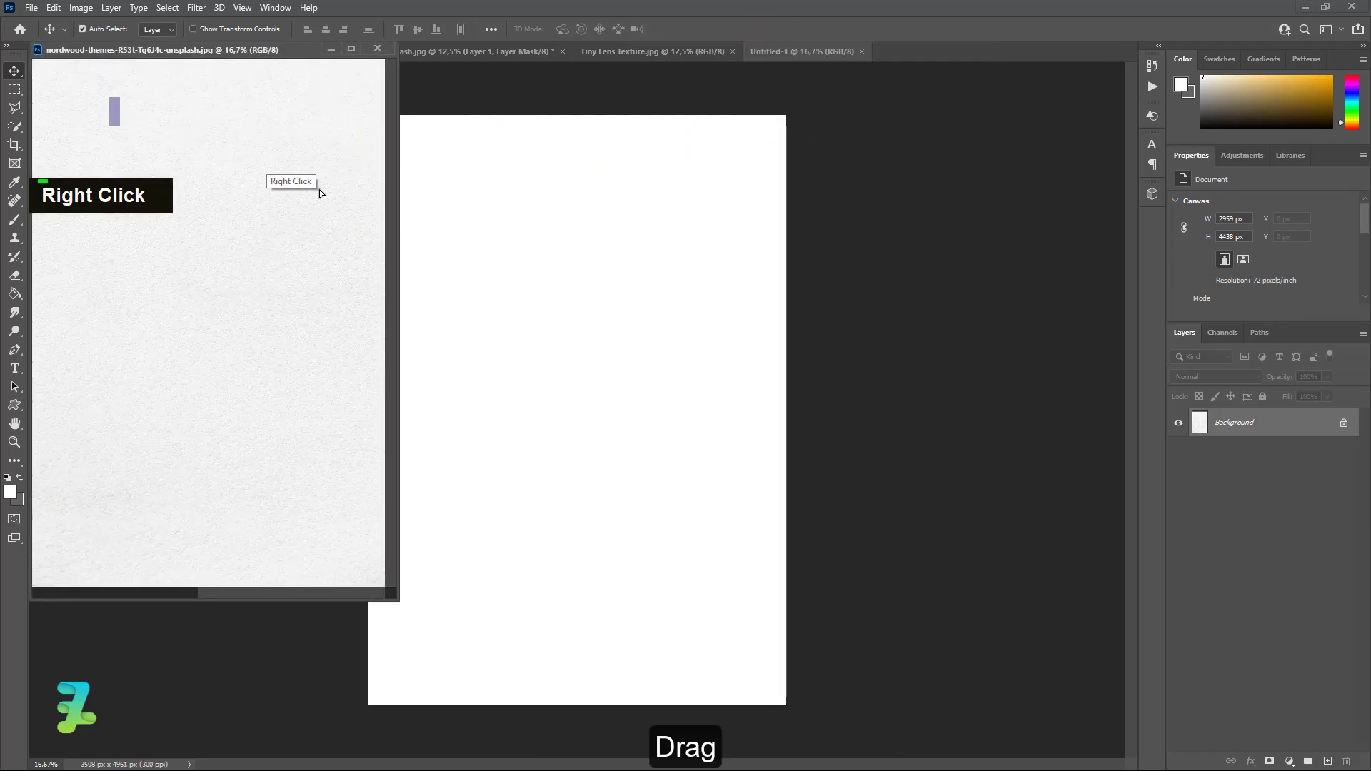
drag(519, 308, 521, 312)
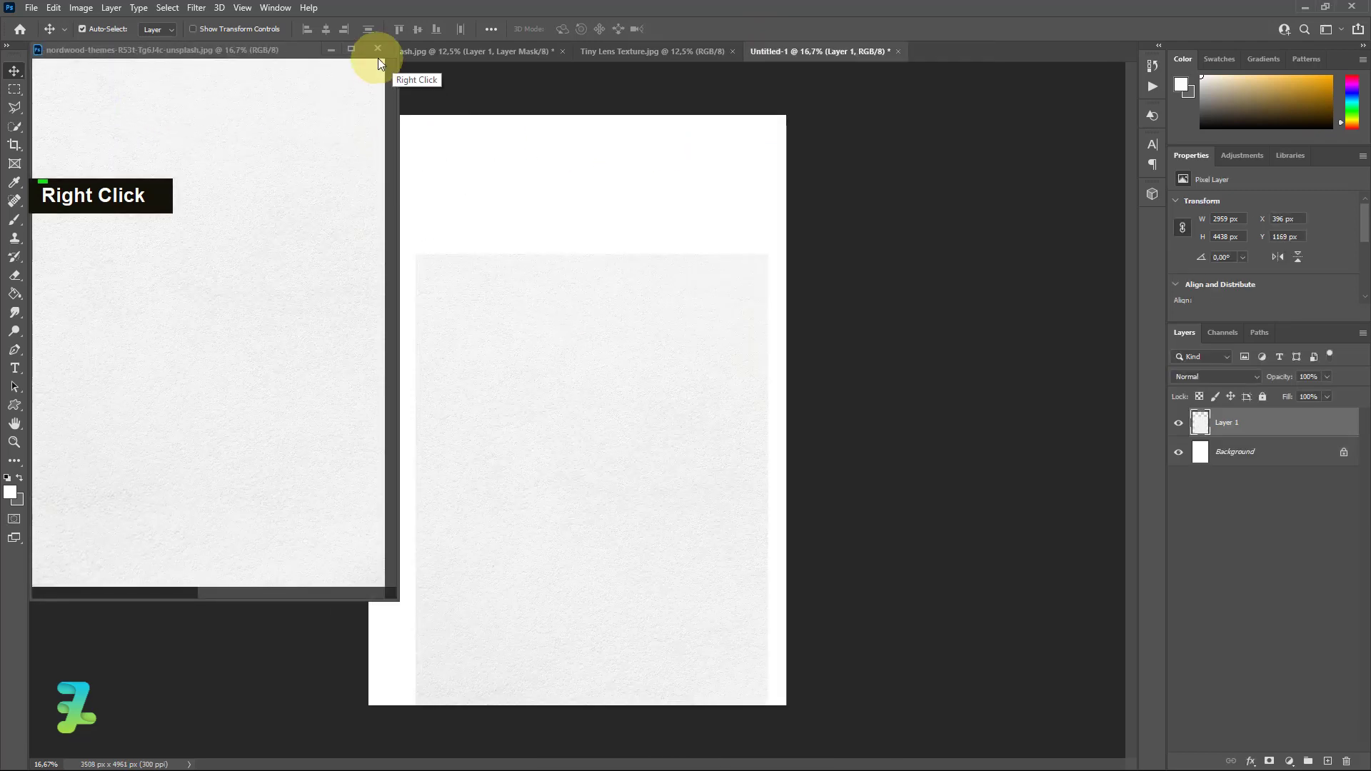
click(377, 49)
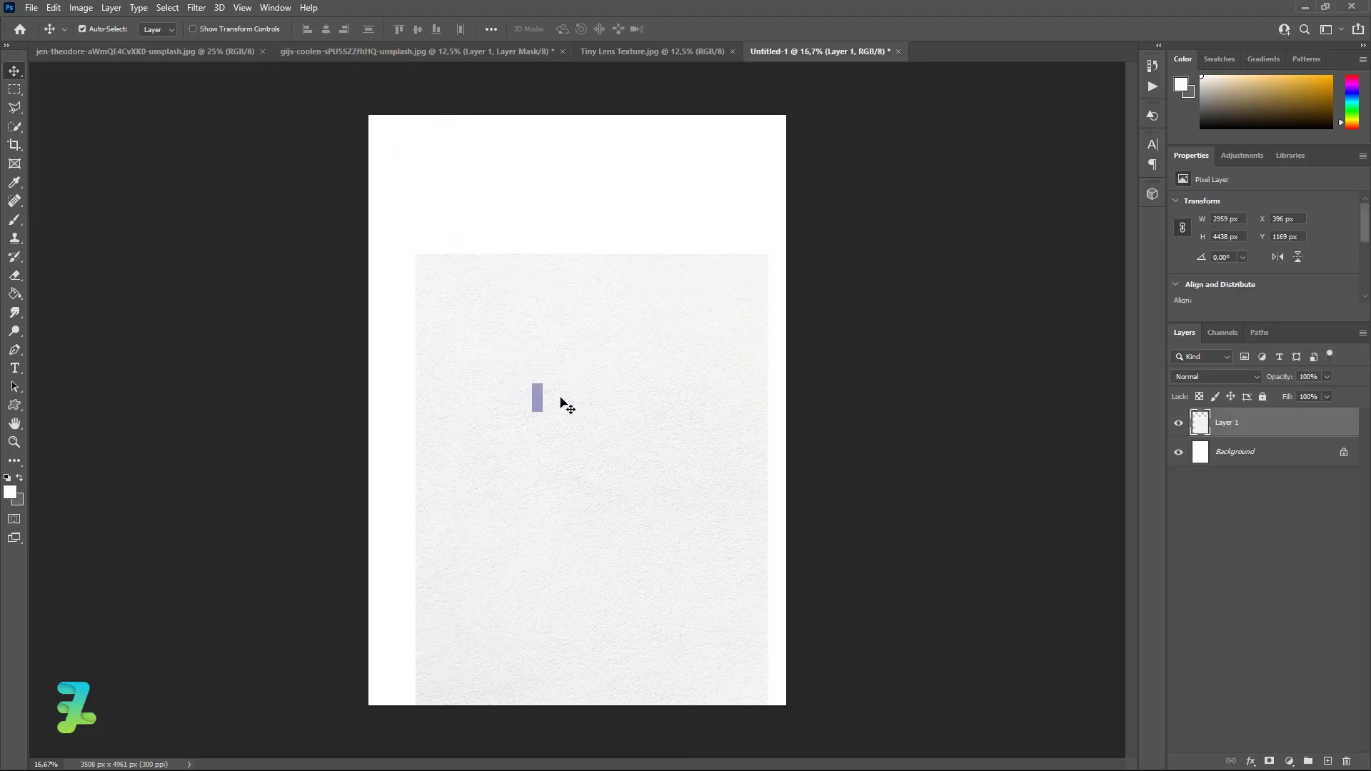
- Align the paper texture with the canvas's top-left corner and scale it to about 3590 × 5385 px so it covers the page
drag(561, 399, 508, 258)
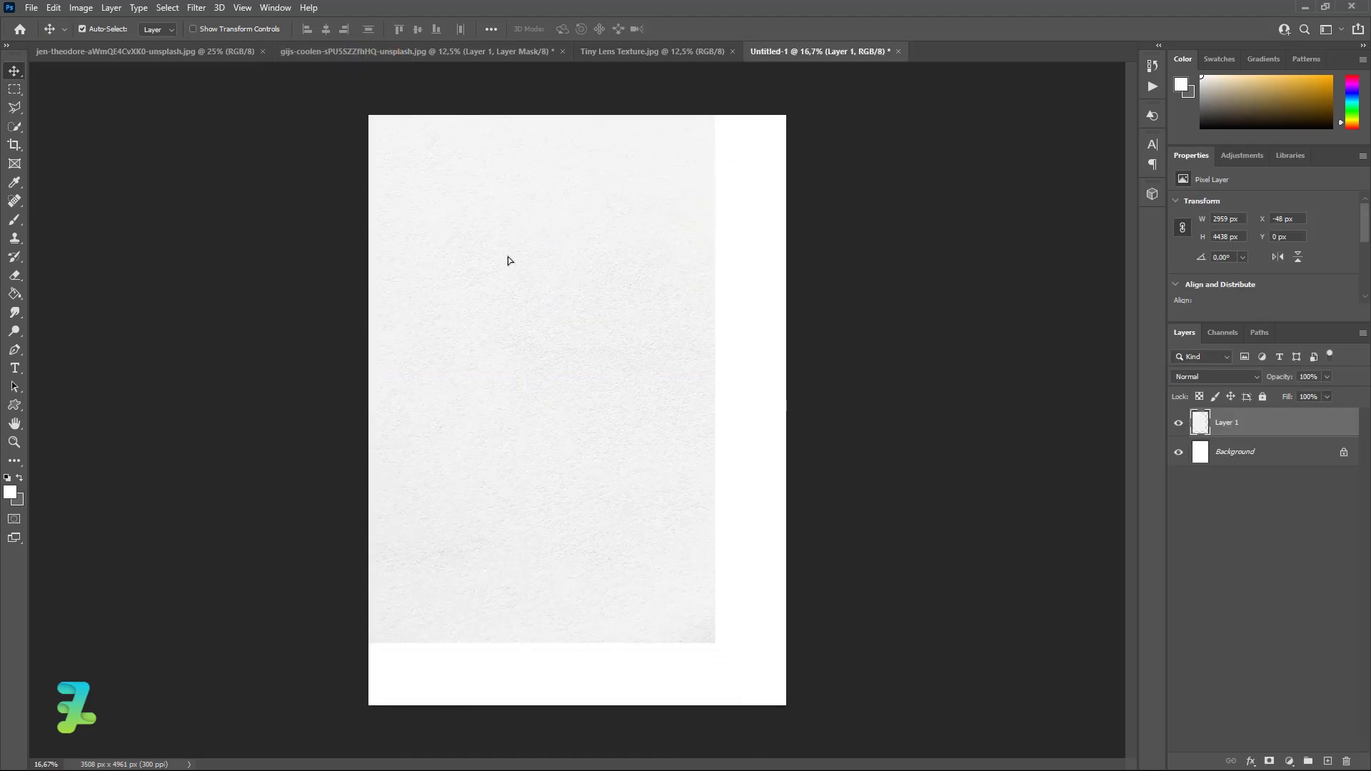
key(ctrl+t)
drag(718, 642, 822, 746)
click(9, 74)
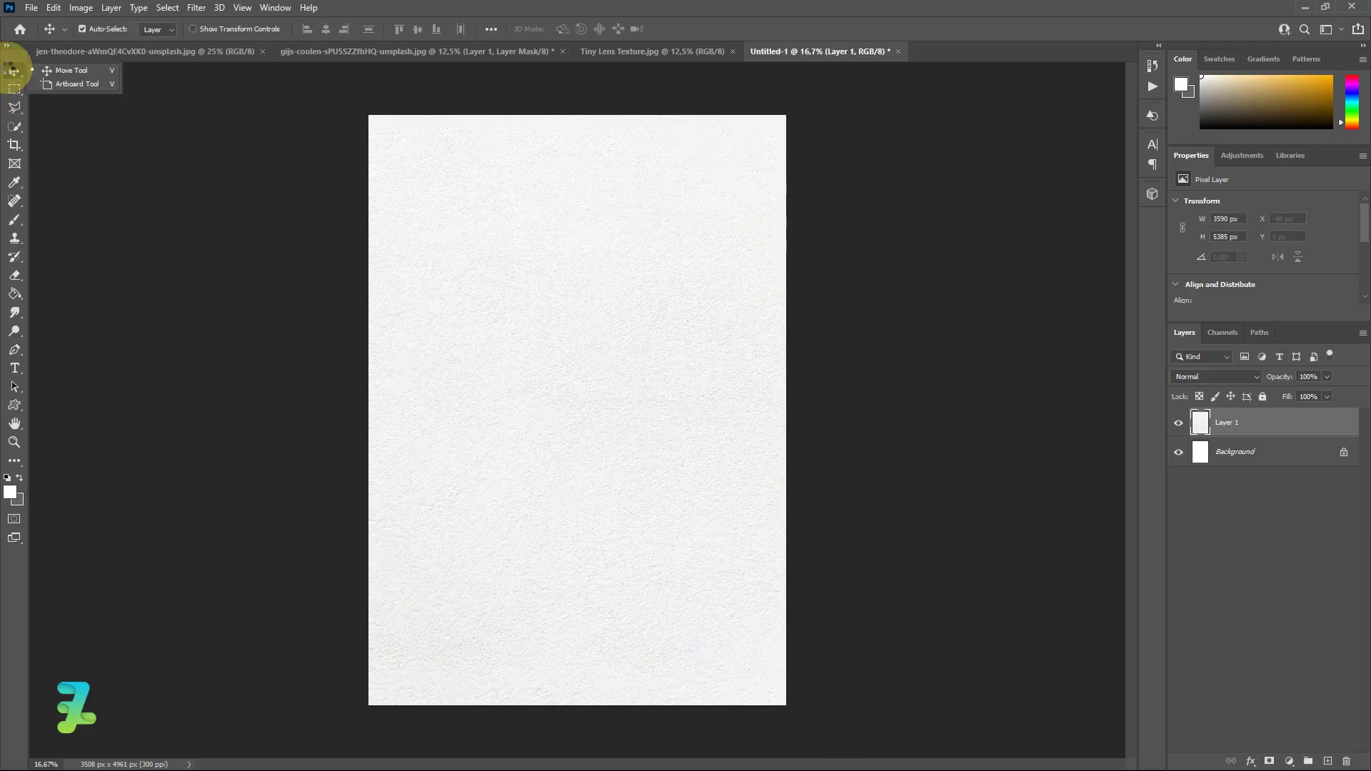
- Set the foreground color to red #f61e37
click(10, 491)
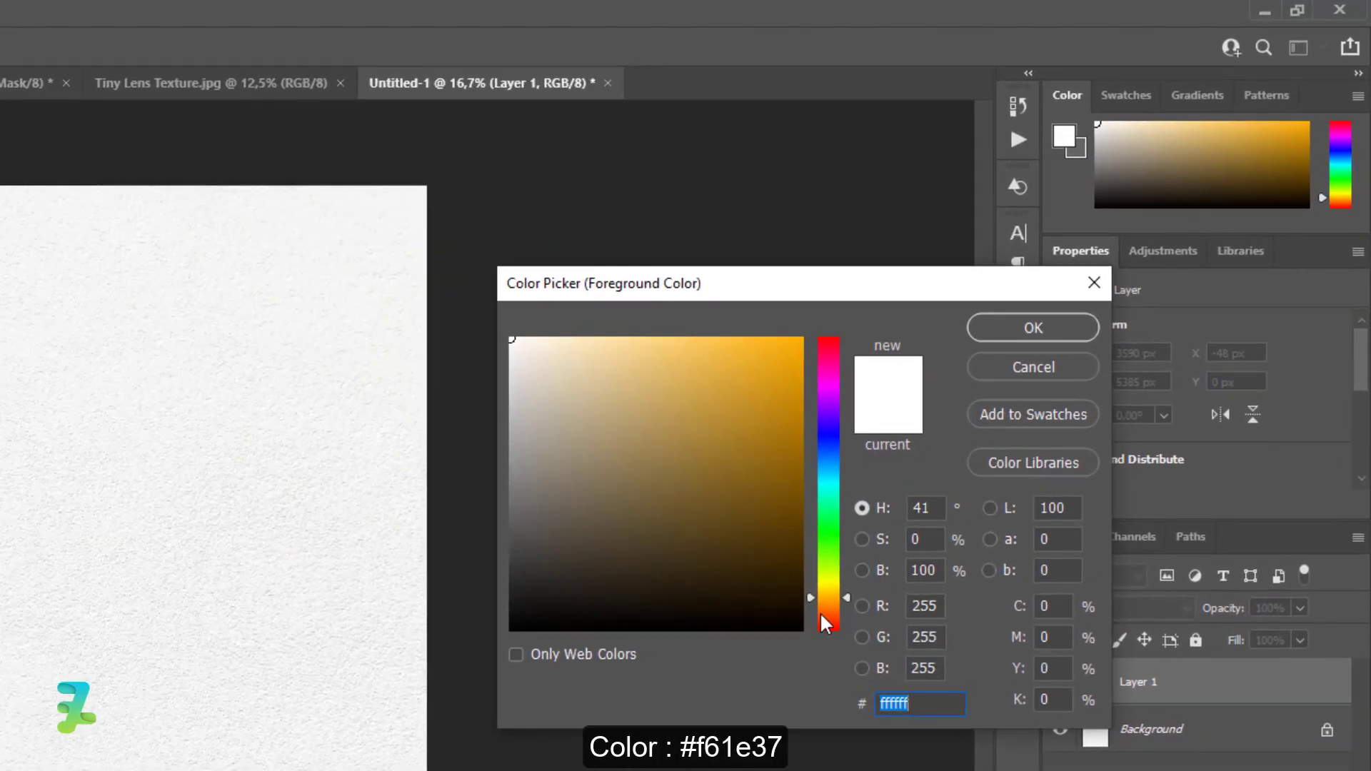
mouse_move(821, 614)
mouse_down()
mouse_move(837, 335)
mouse_move(838, 350)
mouse_move(762, 343)
mouse_move(791, 344)
mouse_up()
click(752, 340)
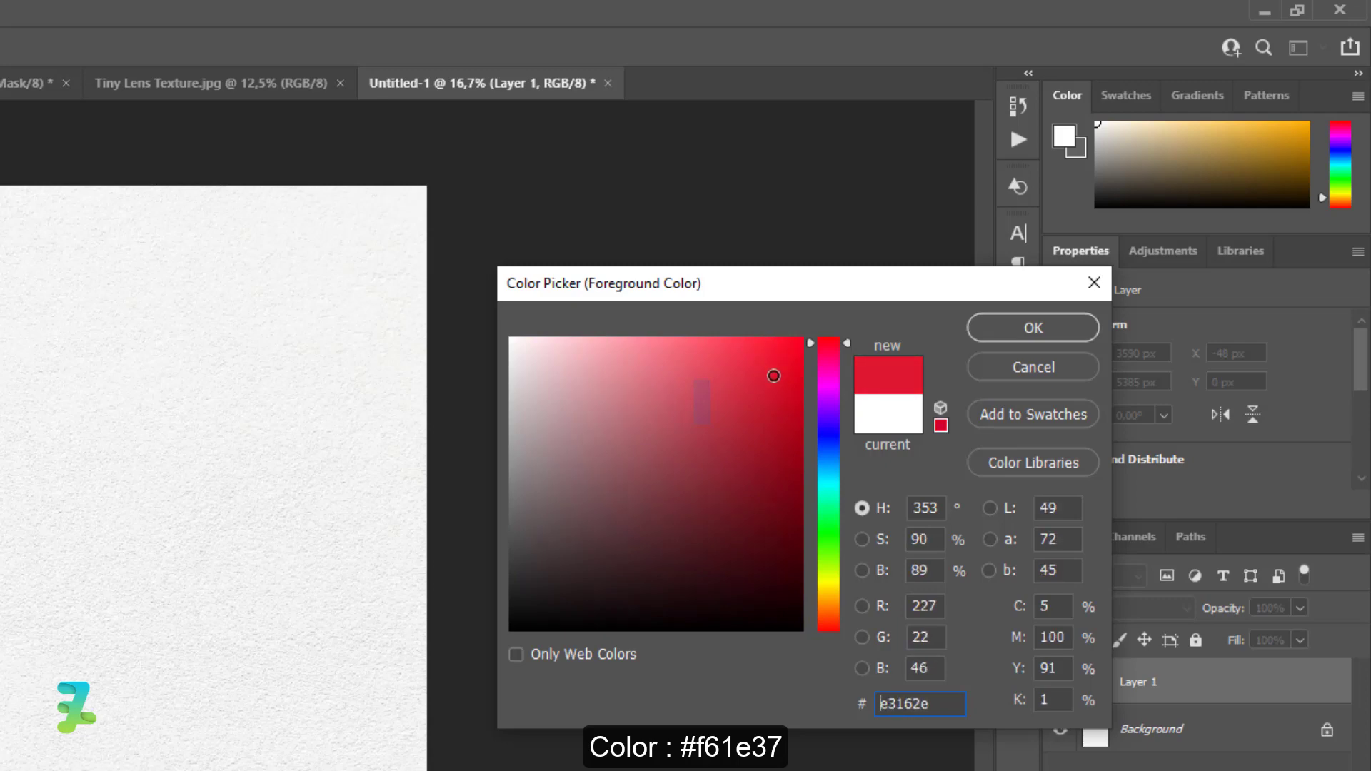
text(f61e37)
click(993, 332)
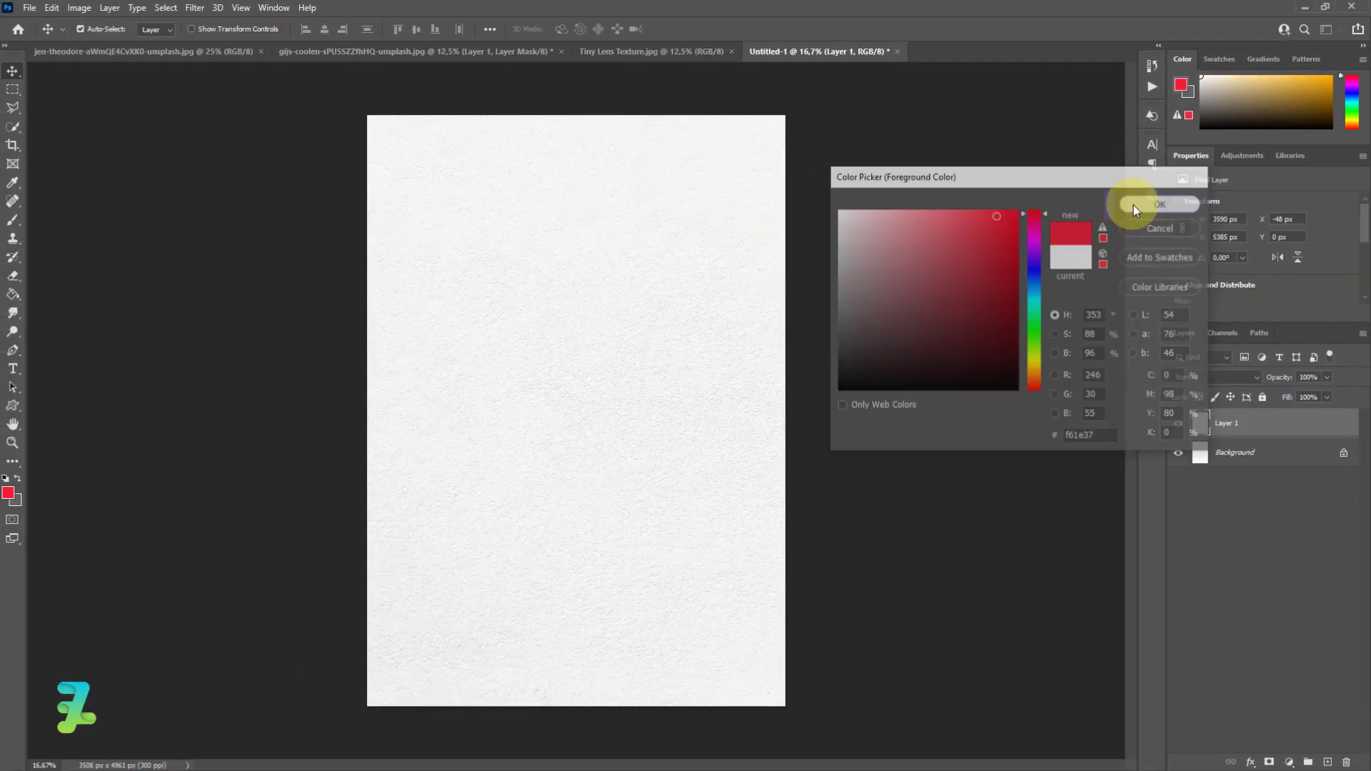
- Choose Sector 017 Regular as the font for the Type tool and start a text line in the upper part of the page
click(18, 372)
click(204, 29)
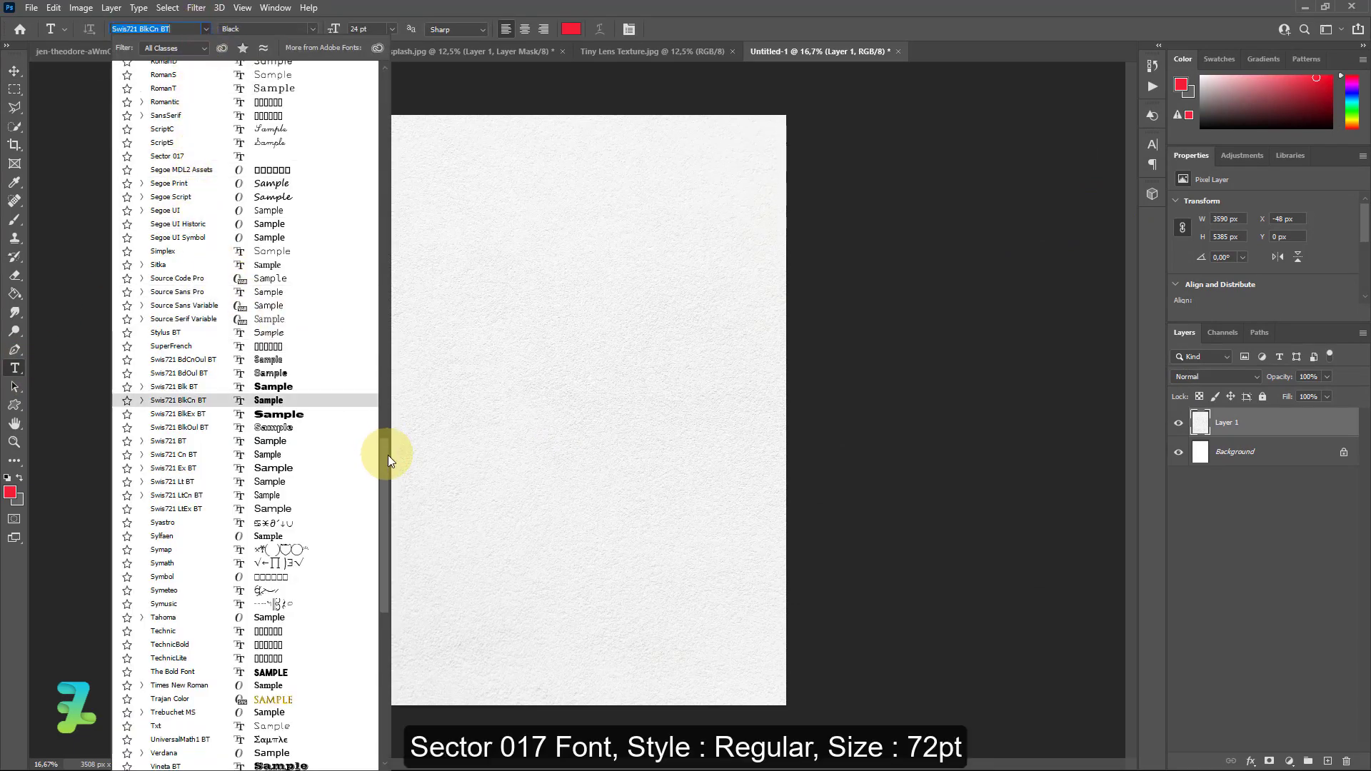
drag(388, 456, 384, 423)
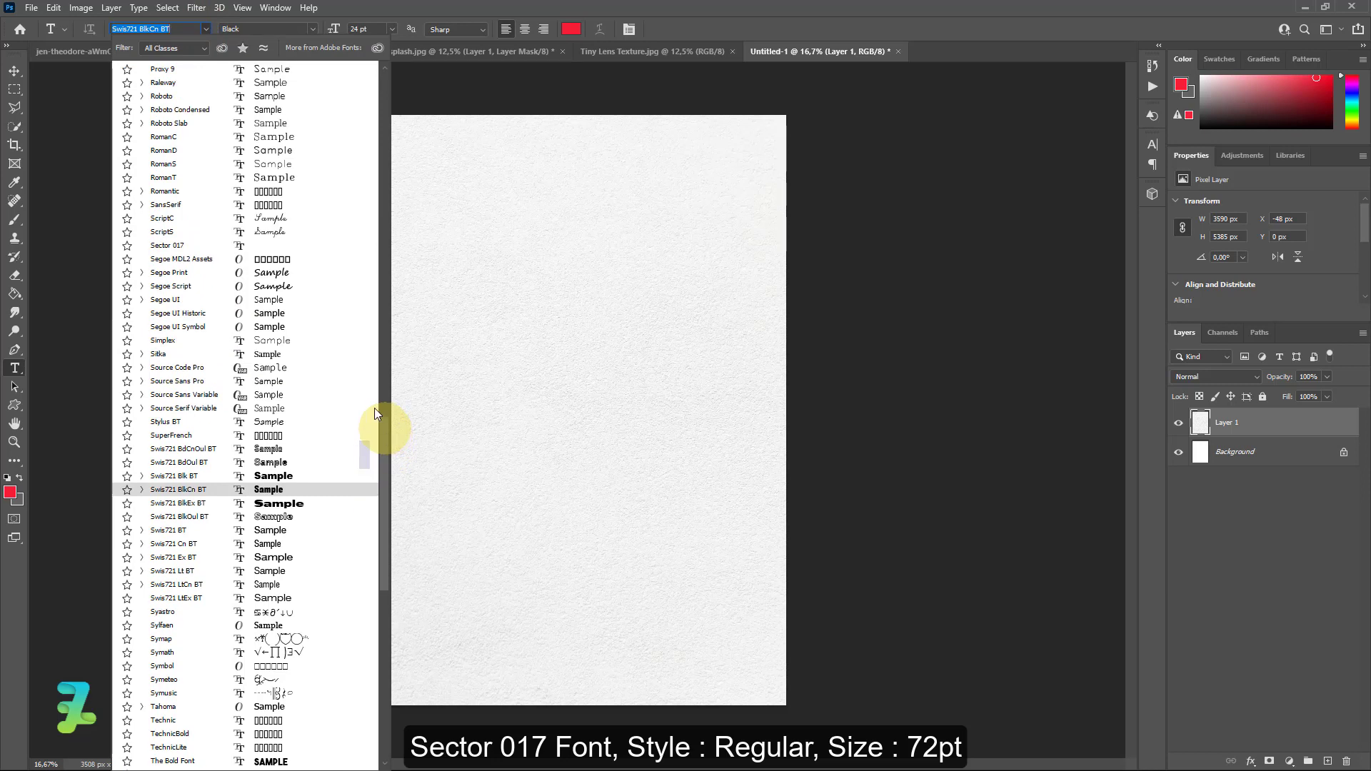
click(217, 243)
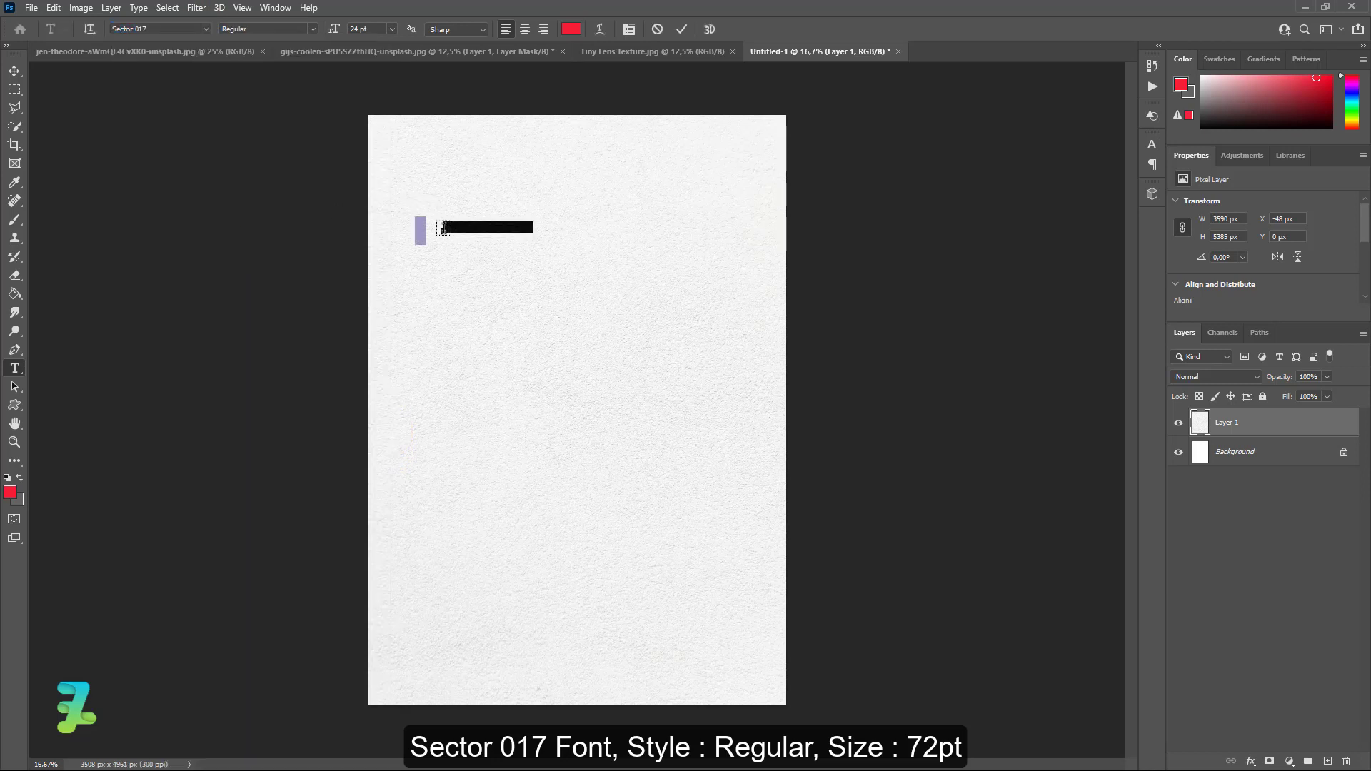
- Set the text size to 72 pt and enter COOLEN in capitals as the text
click(392, 30)
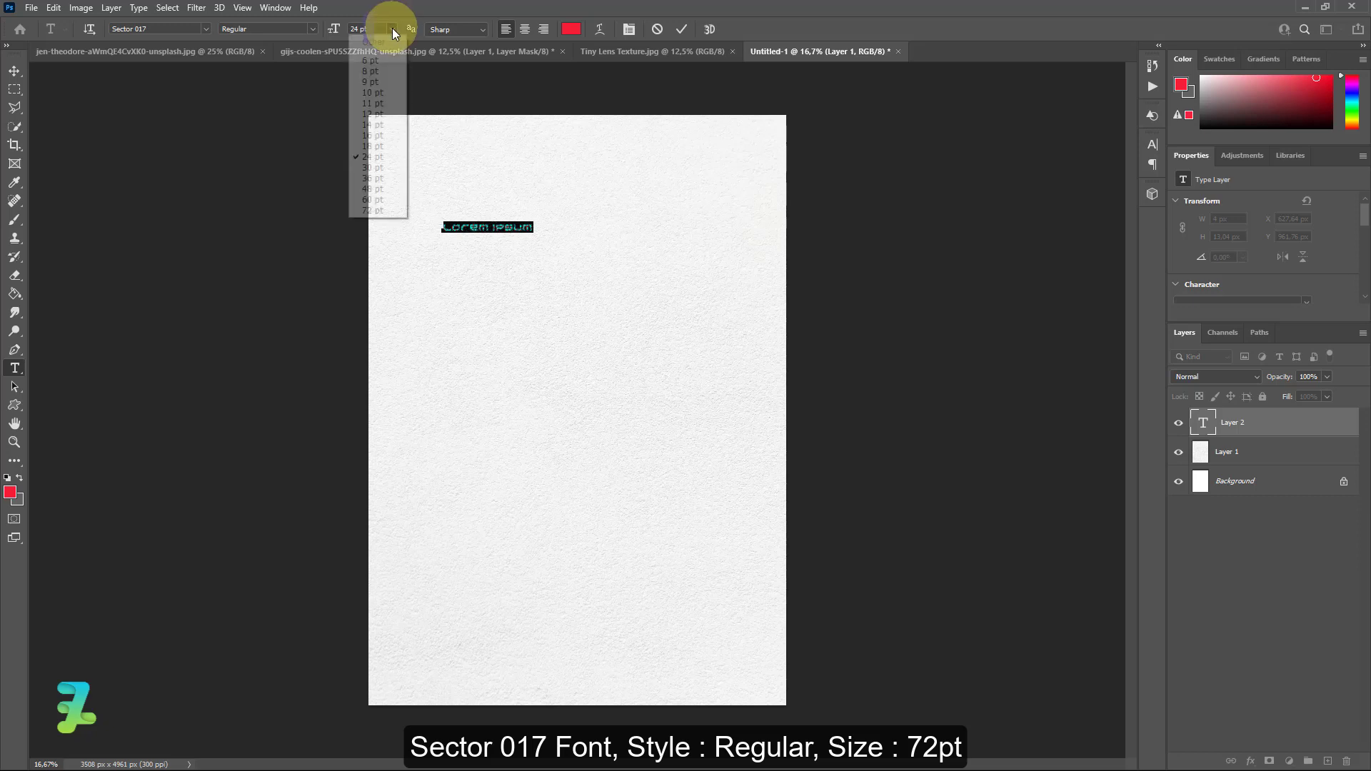
click(374, 210)
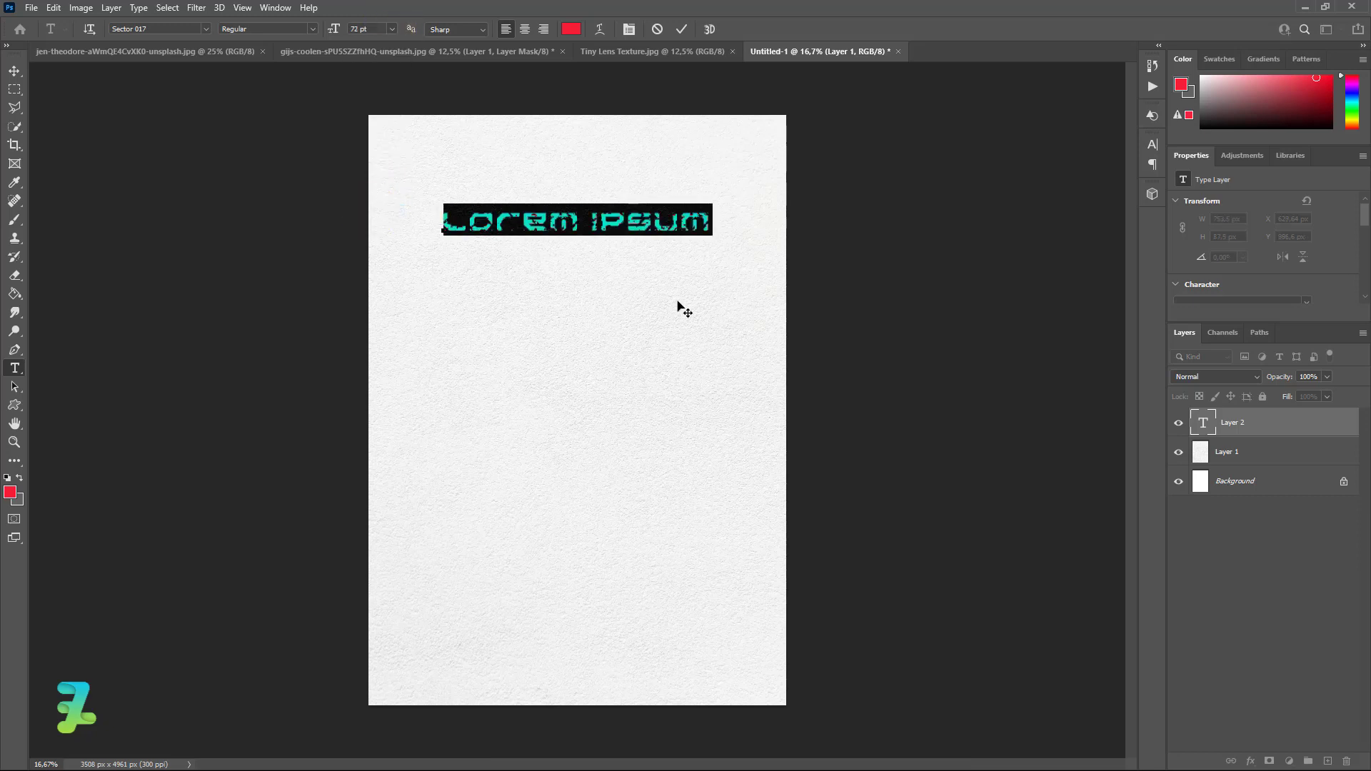
key(Caps_Lock)
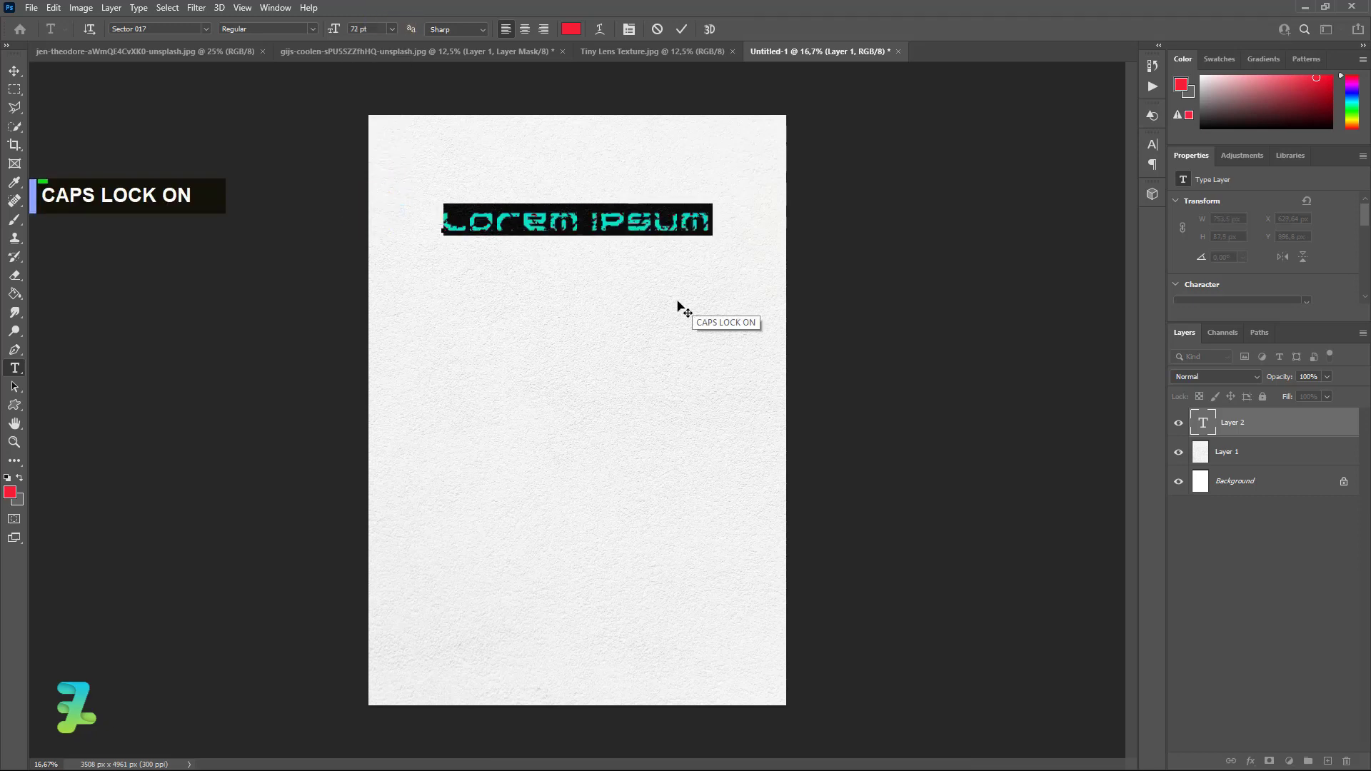
text(COOLEN)
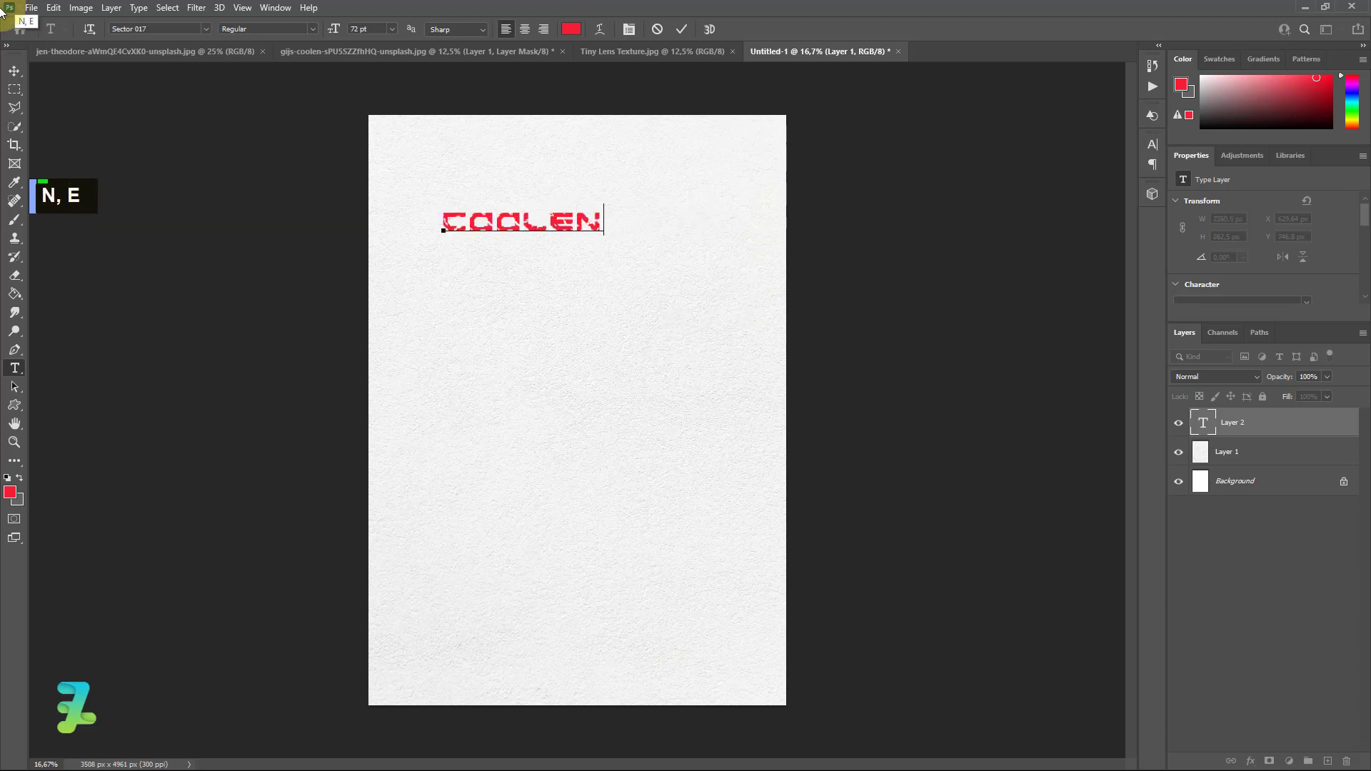
click(13, 72)
- Rotate the COOLEN text to -90°, enlarge it to about 318% and place it vertically near the middle of the page
drag(541, 216, 590, 372)
key(ctrl+t)
drag(679, 407, 792, 154)
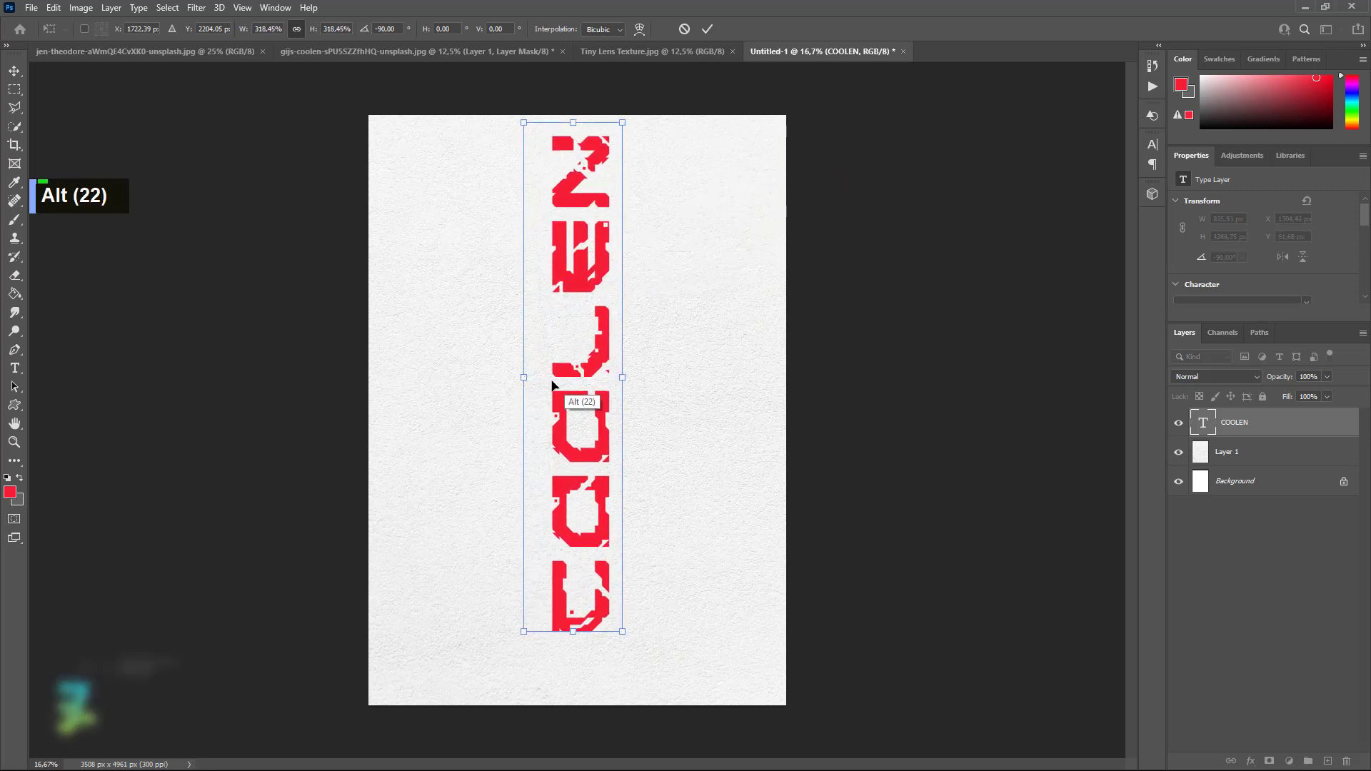
drag(554, 390, 559, 411)
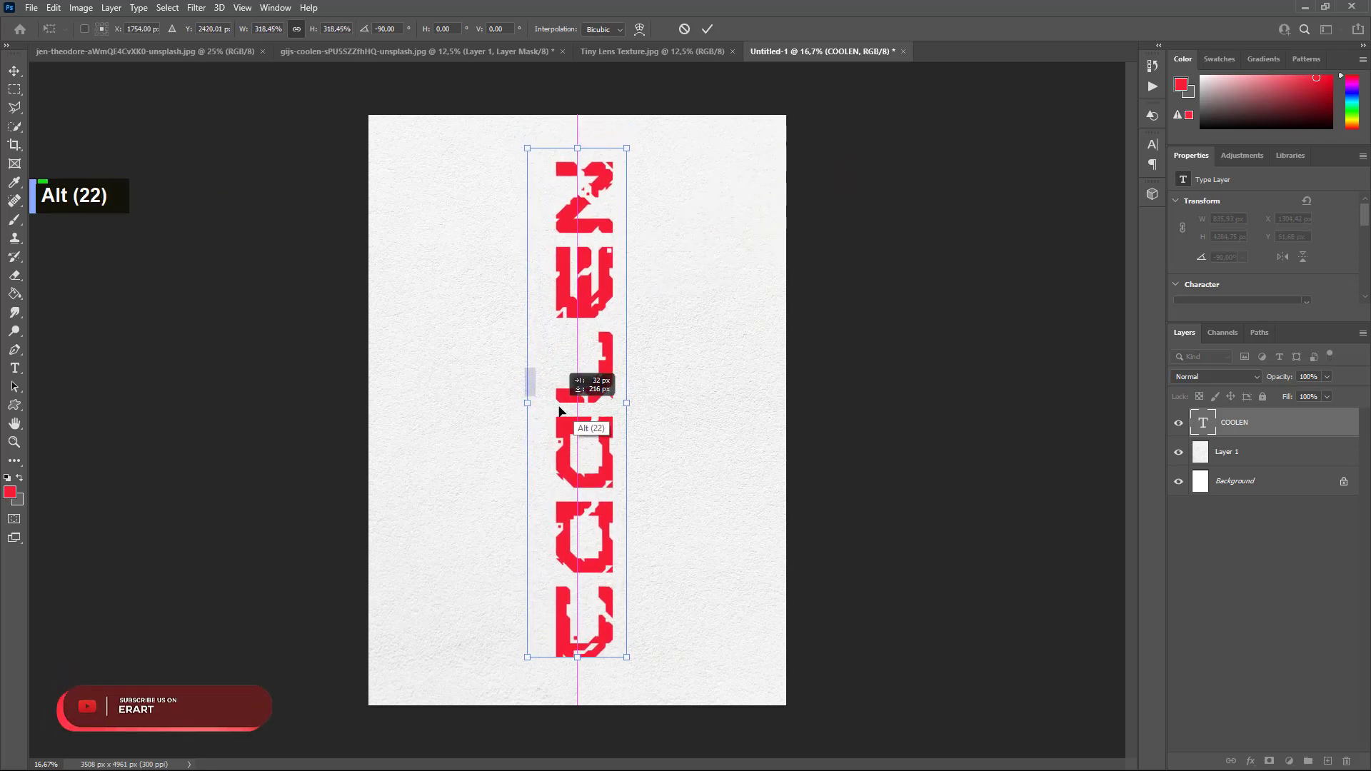
click(15, 71)
- Center the COOLEN text horizontally on the whole canvas and clear the selection
key(ctrl+a)
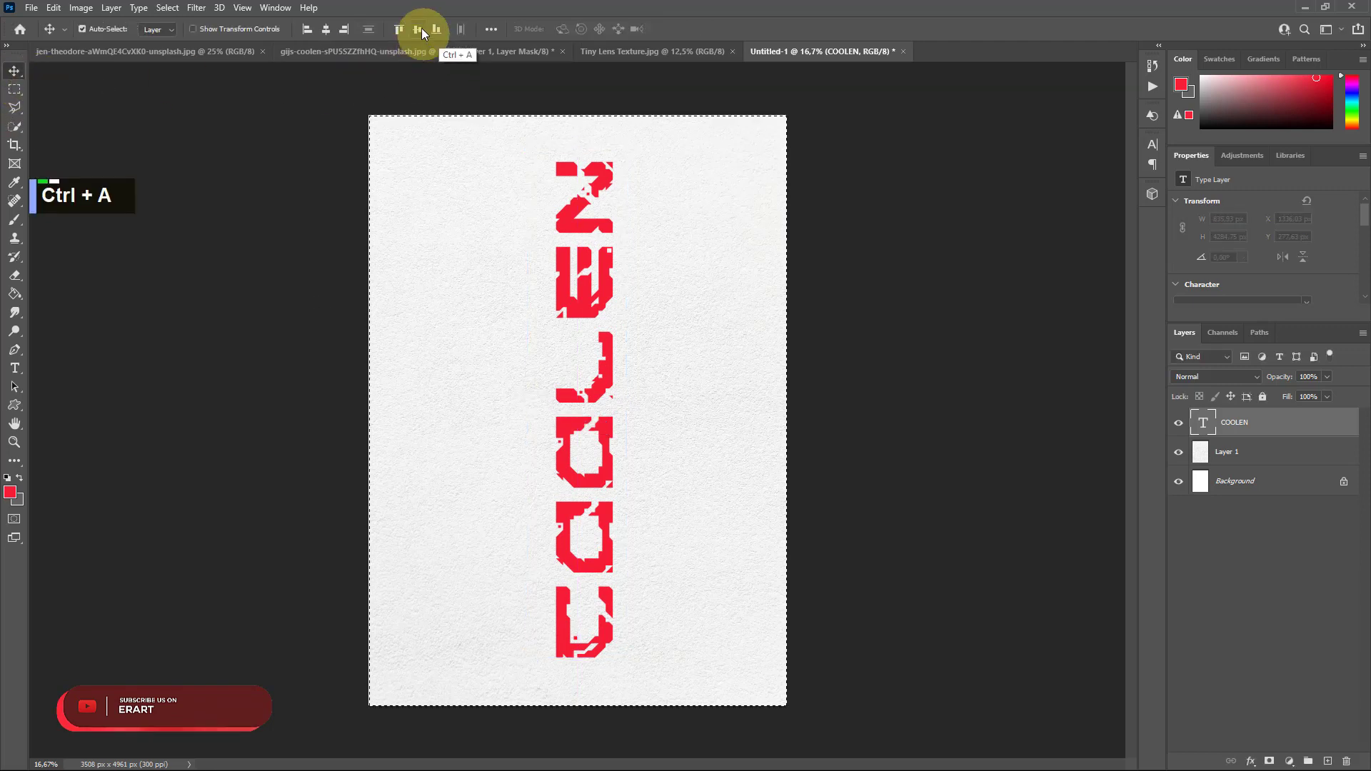
click(325, 28)
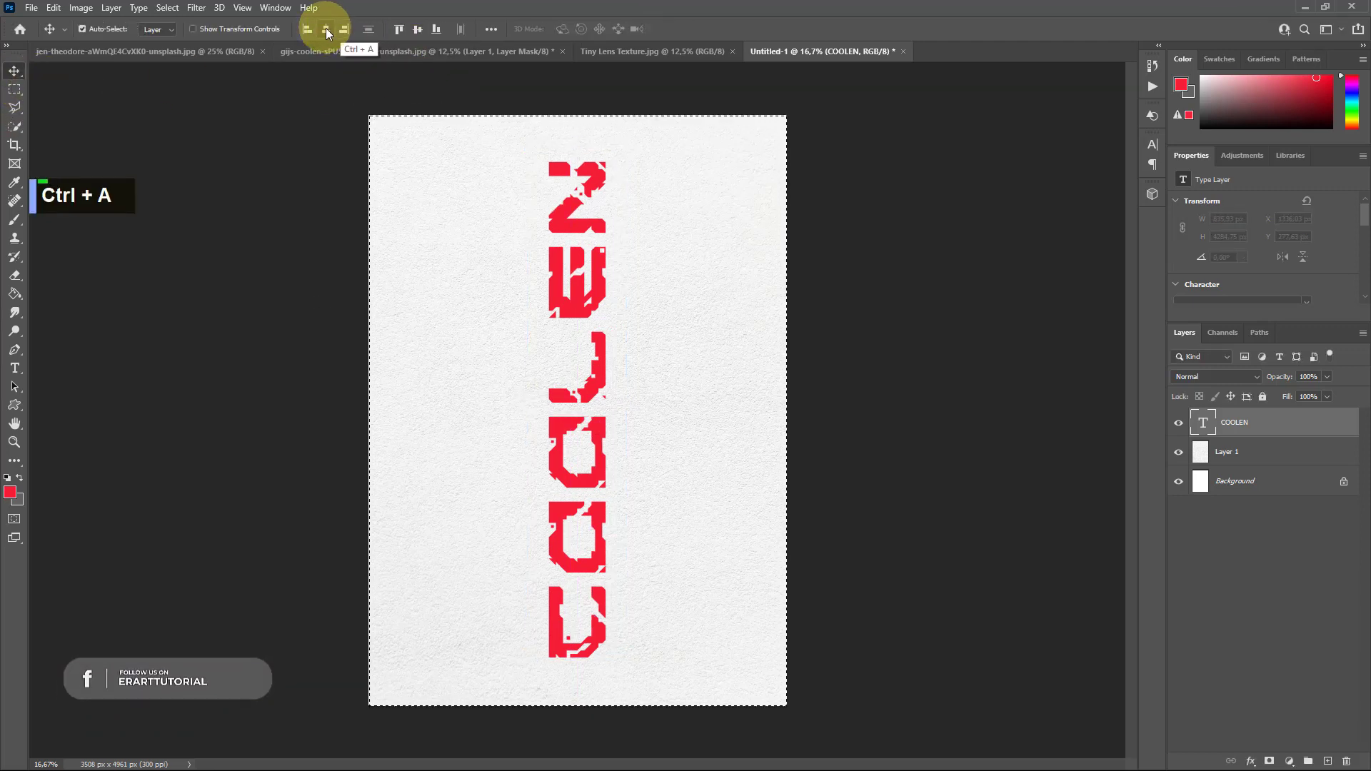
key(ctrl+d)
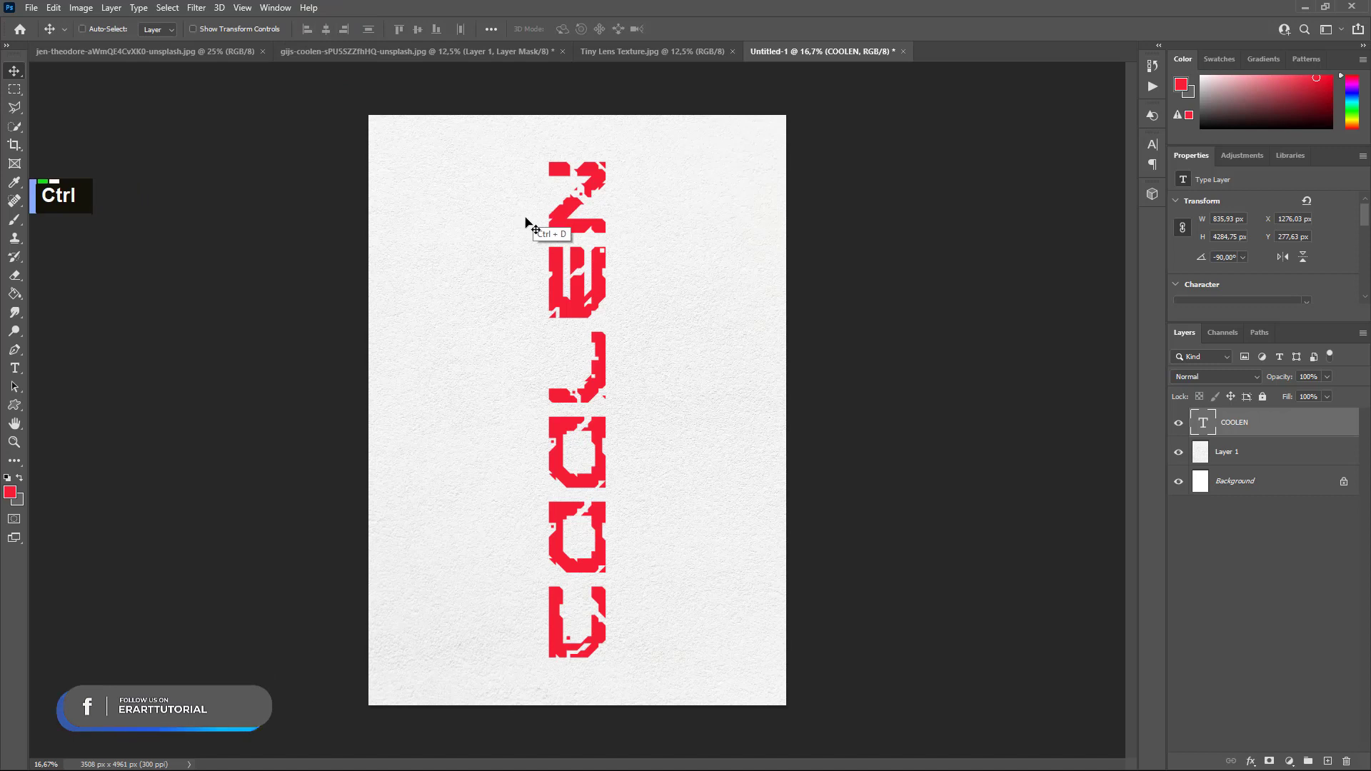
- Duplicate the COOLEN text, place the copy directly to its left, and change the copy's wording to GJIS
key(ctrl+j)
drag(596, 436, 527, 437)
double_click(1202, 427)
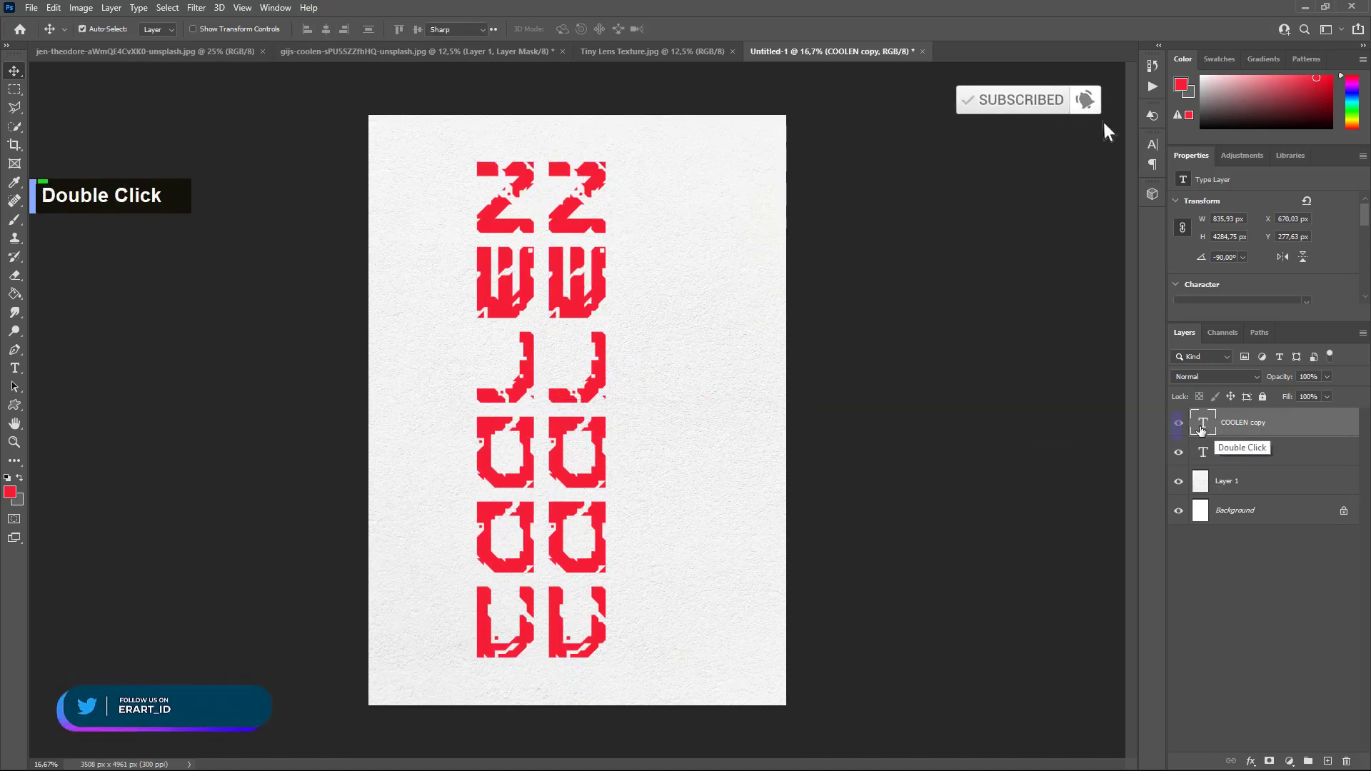
text(GJ)
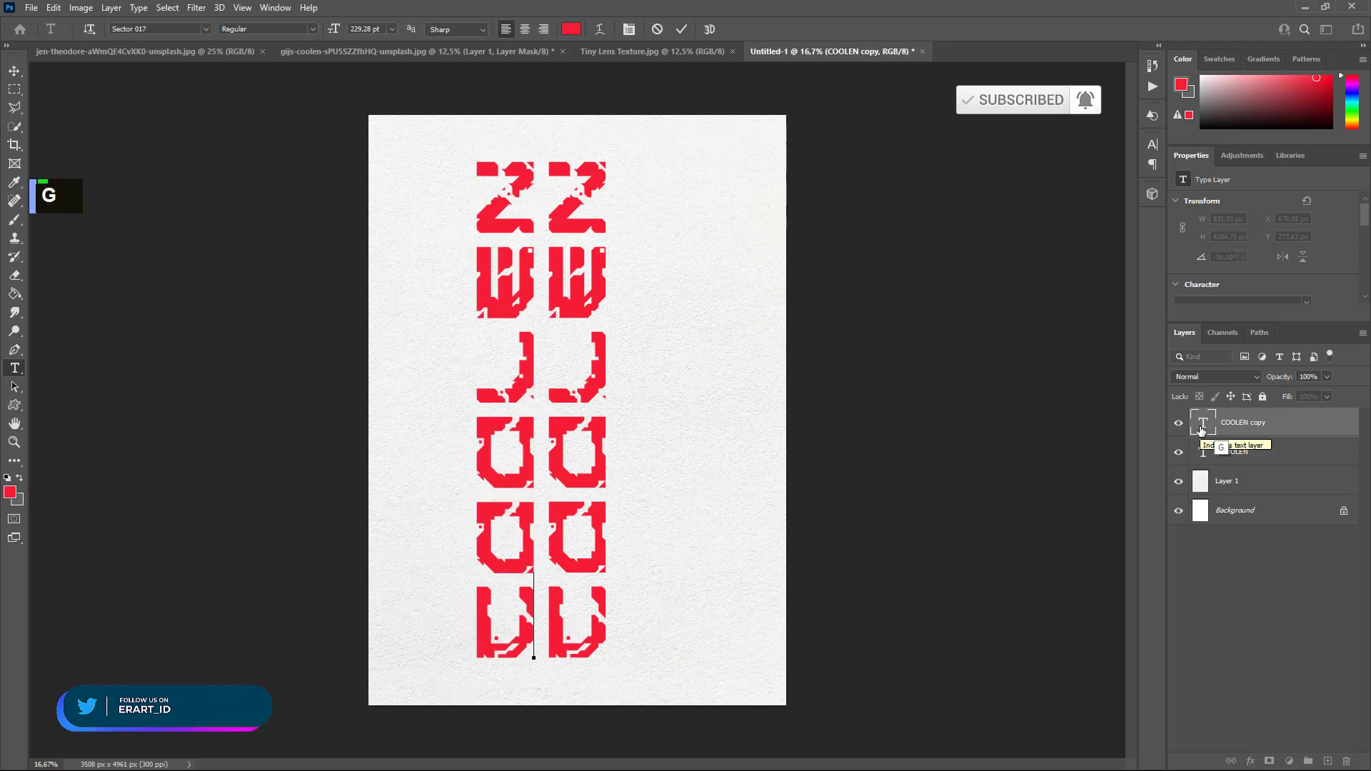
text(IS)
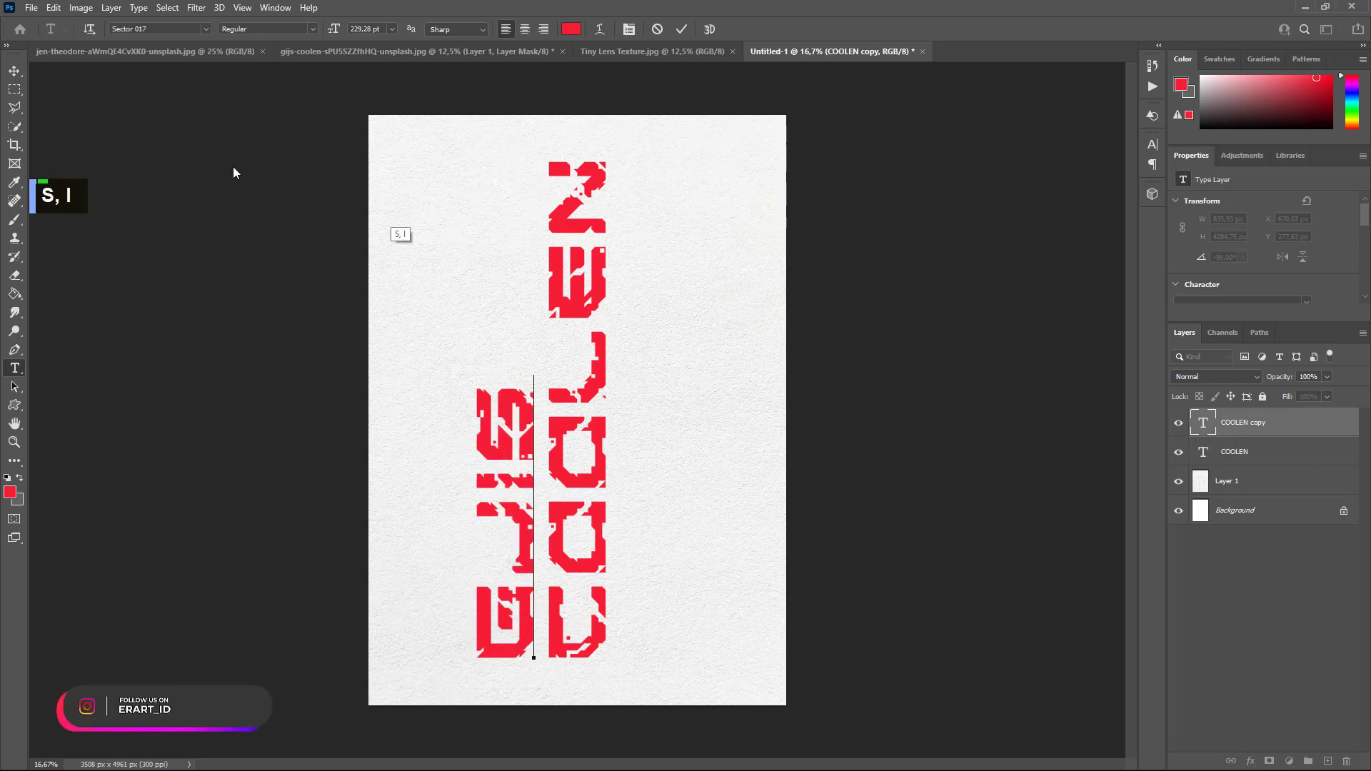
click(15, 70)
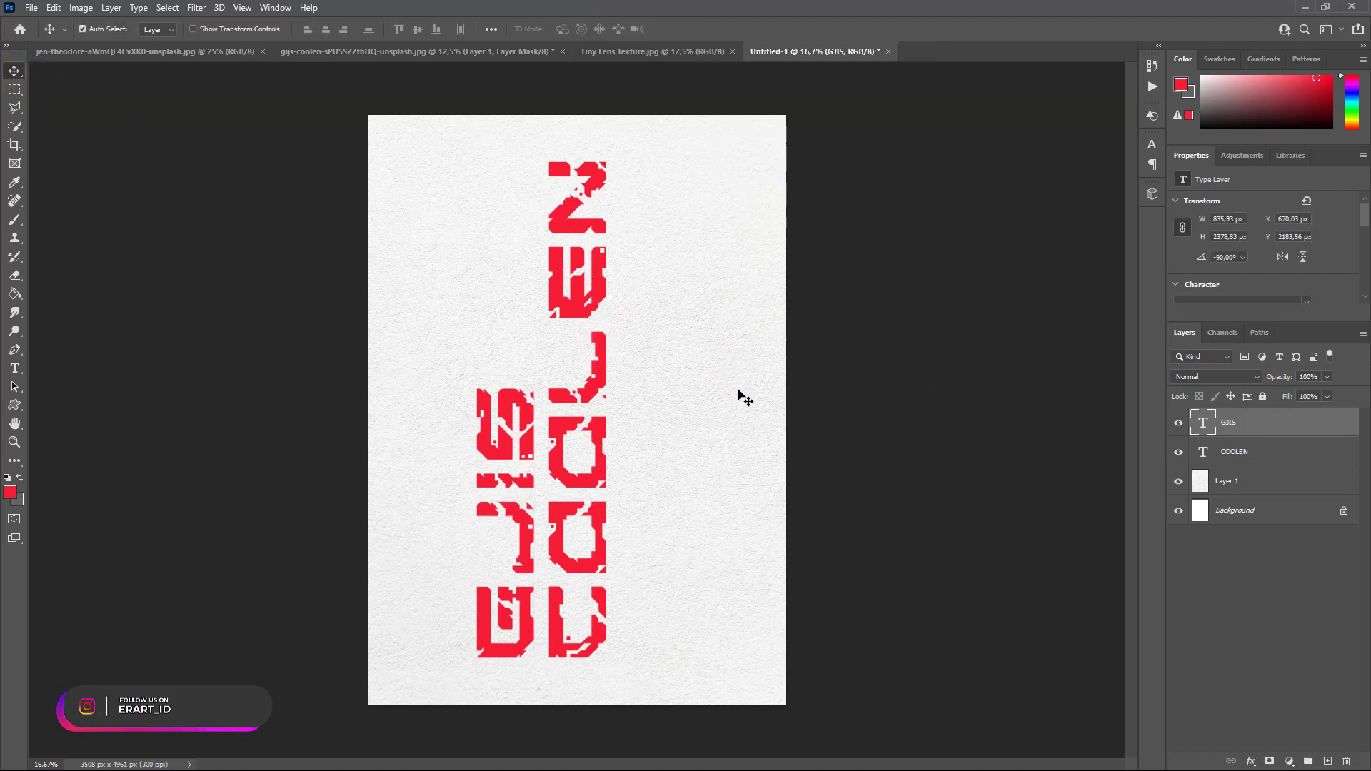
- Duplicate the GJIS text, move the copy to the right of COOLEN, and open the copy's text for editing
key(ctrl+j)
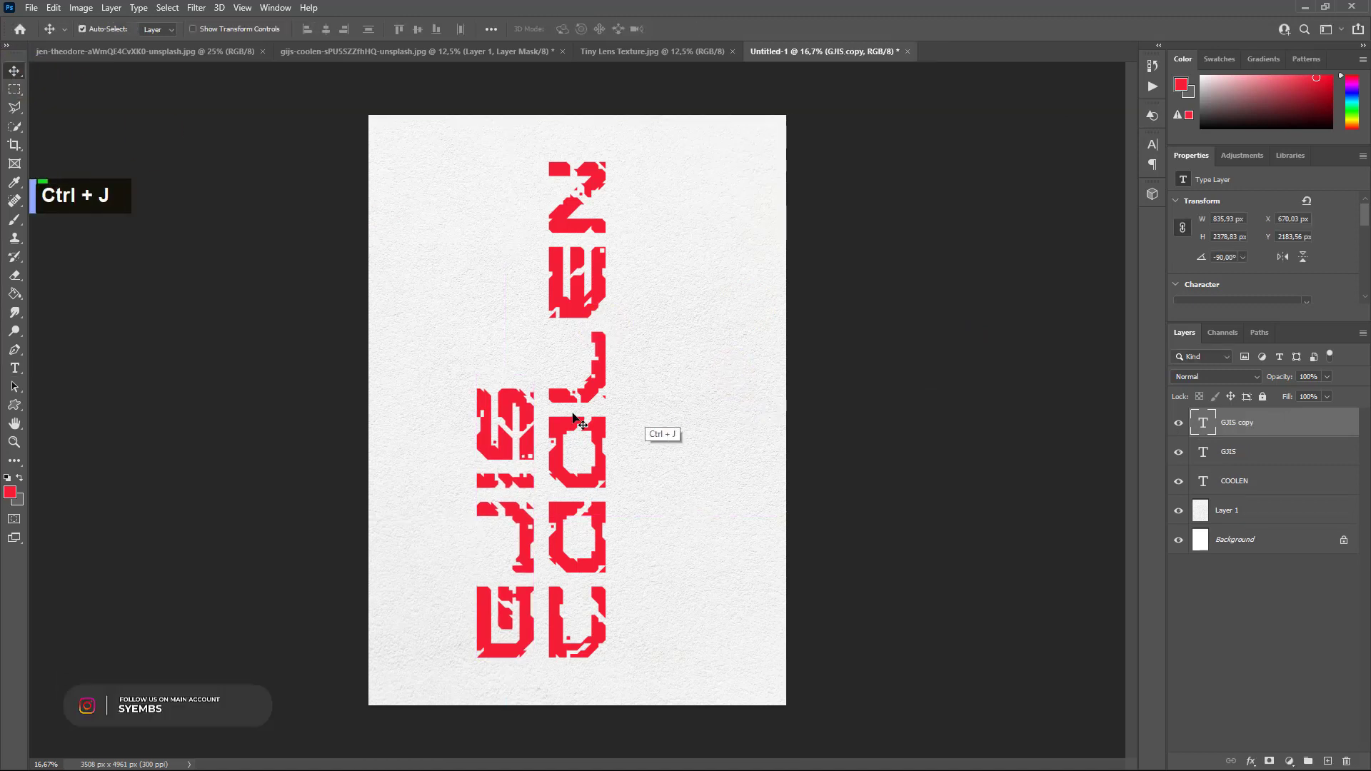
drag(532, 426, 680, 437)
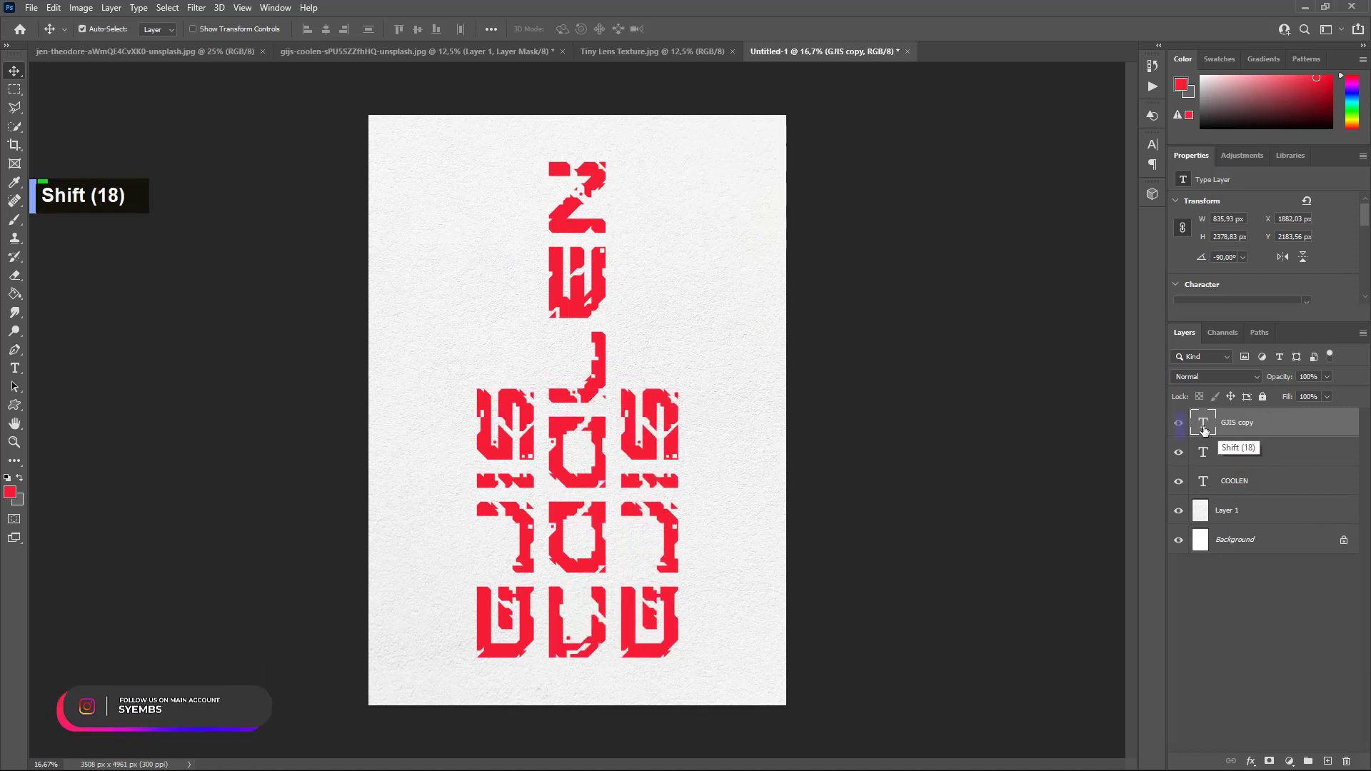
double_click(1204, 426)
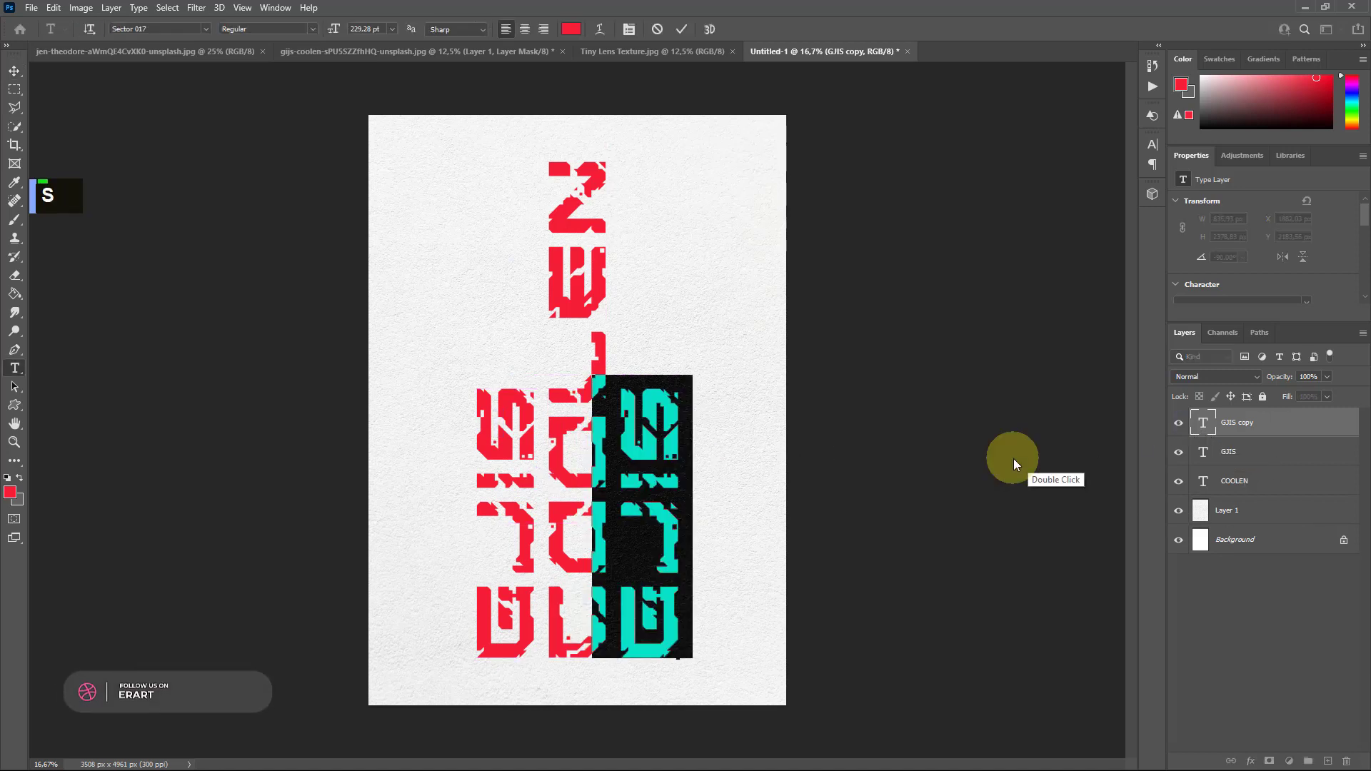
text(CENTRO)
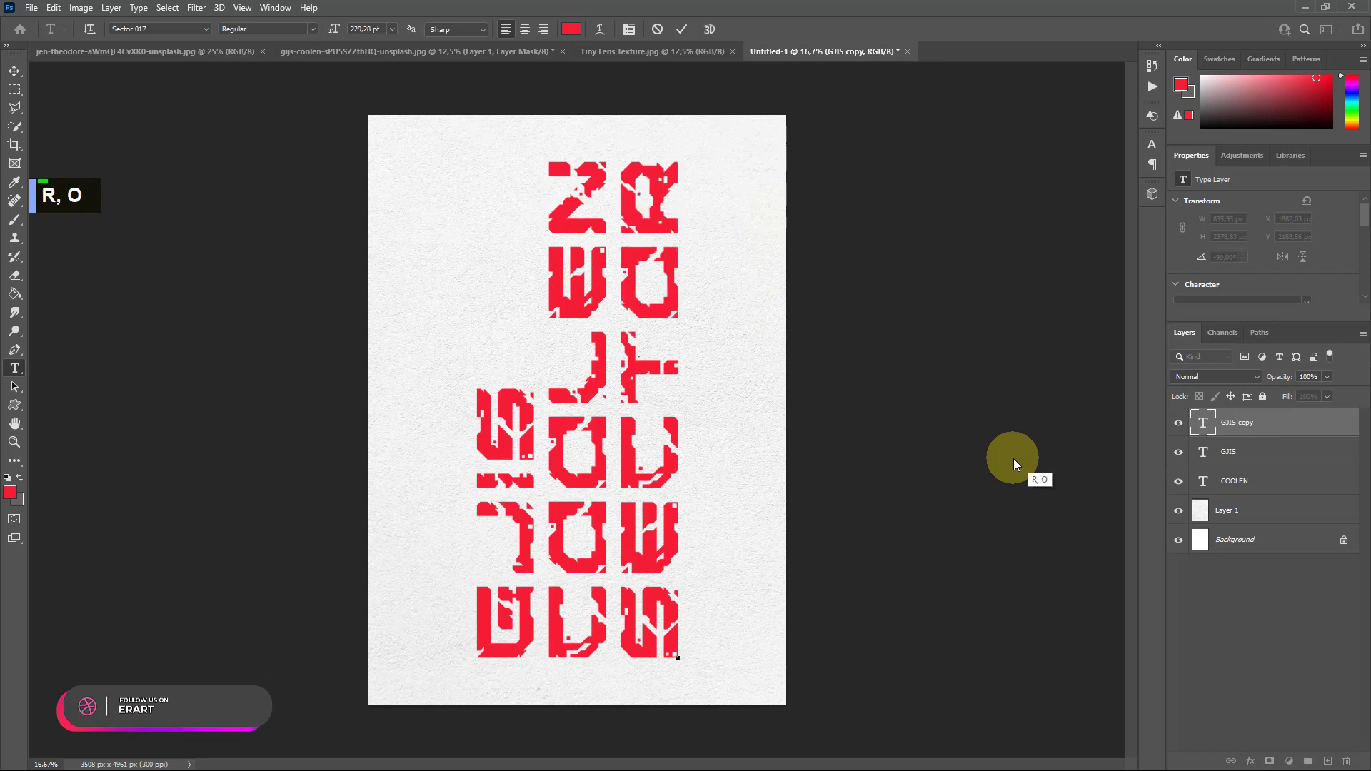
key(BackSpace)
key(BackSpace)
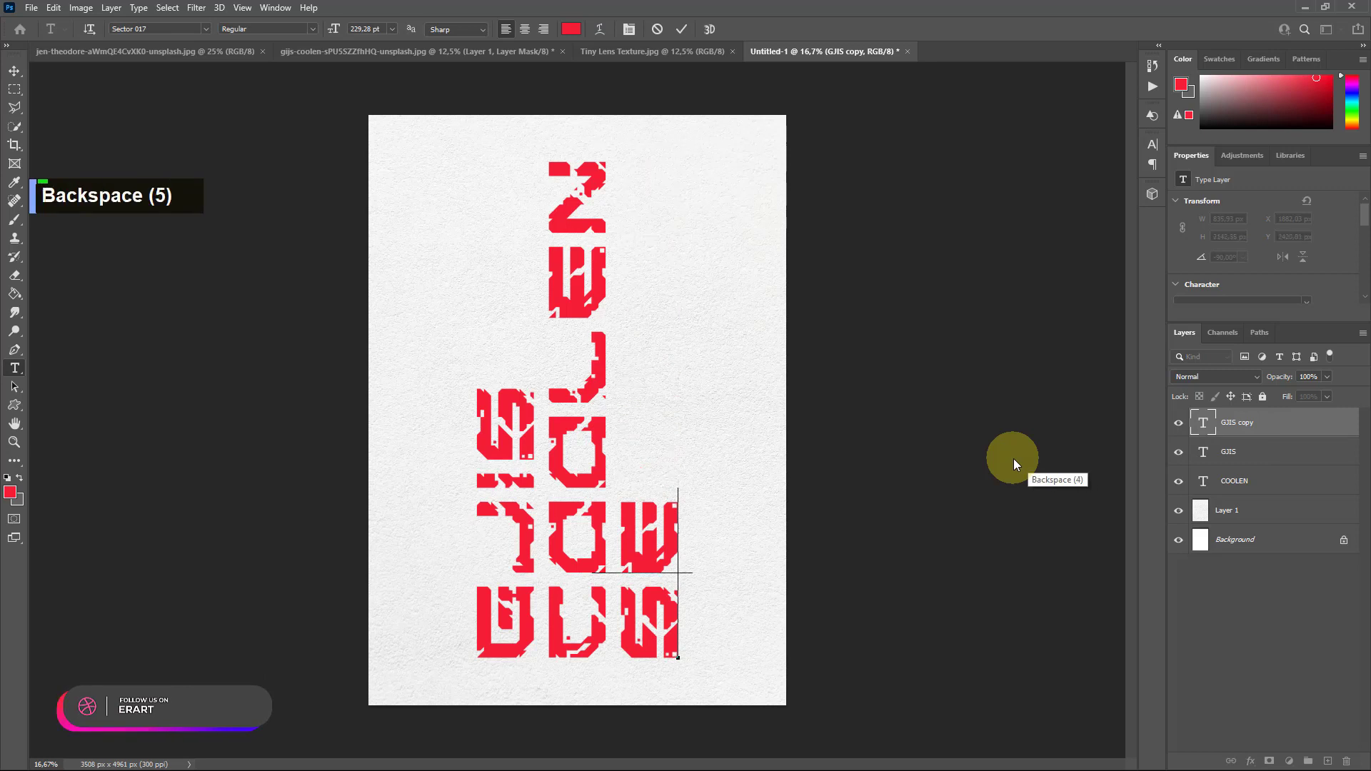
key(BackSpace)
key(BackSpace)
- Enter 017 as the copied text and move it straight up until its upper end lines up with that of COOLEN
text(017)
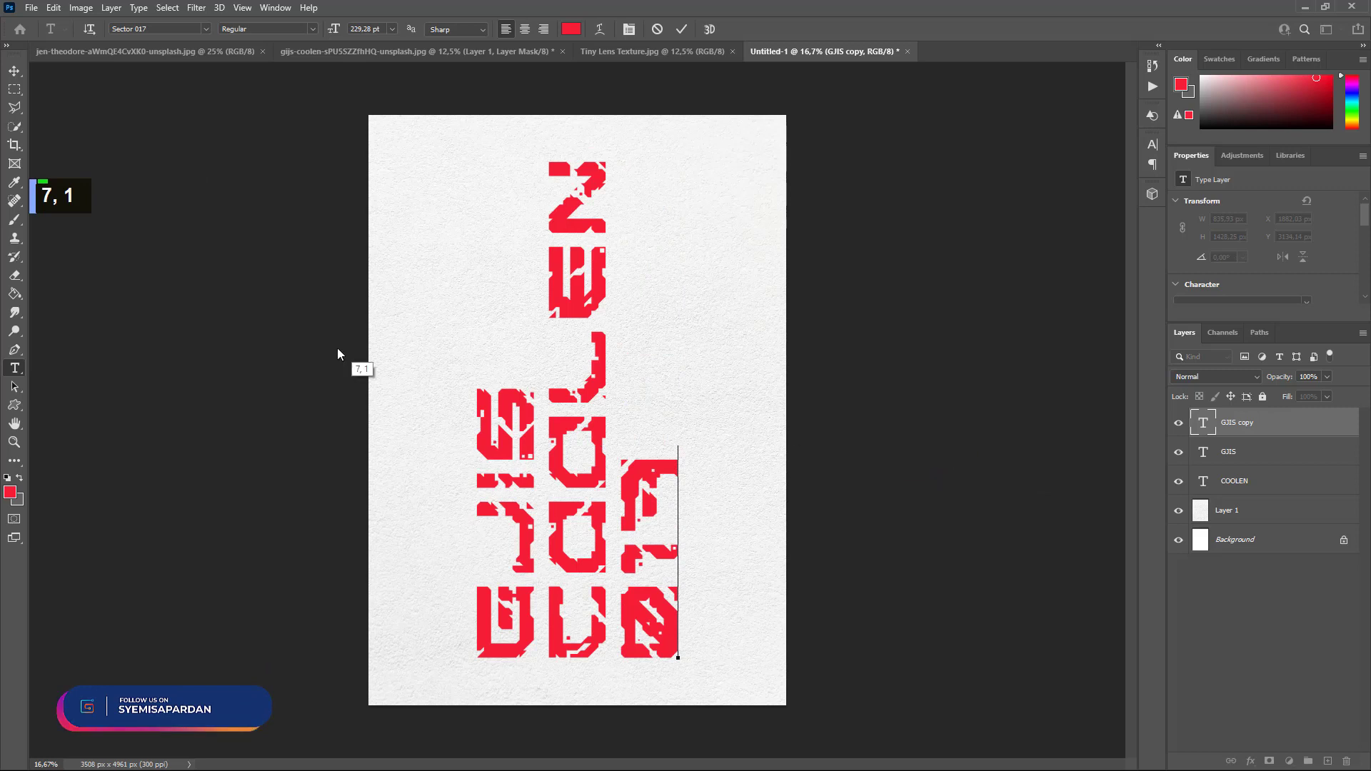
click(14, 70)
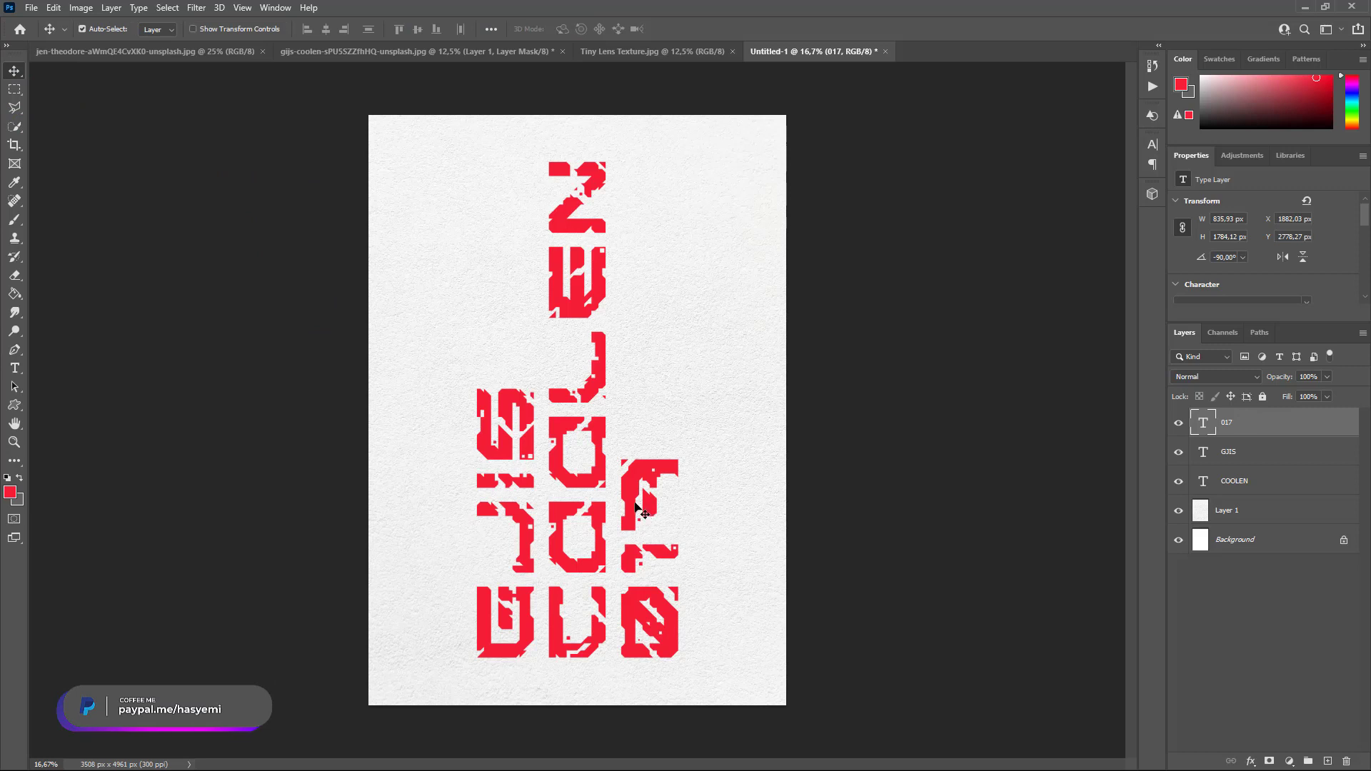
drag(630, 489, 617, 186)
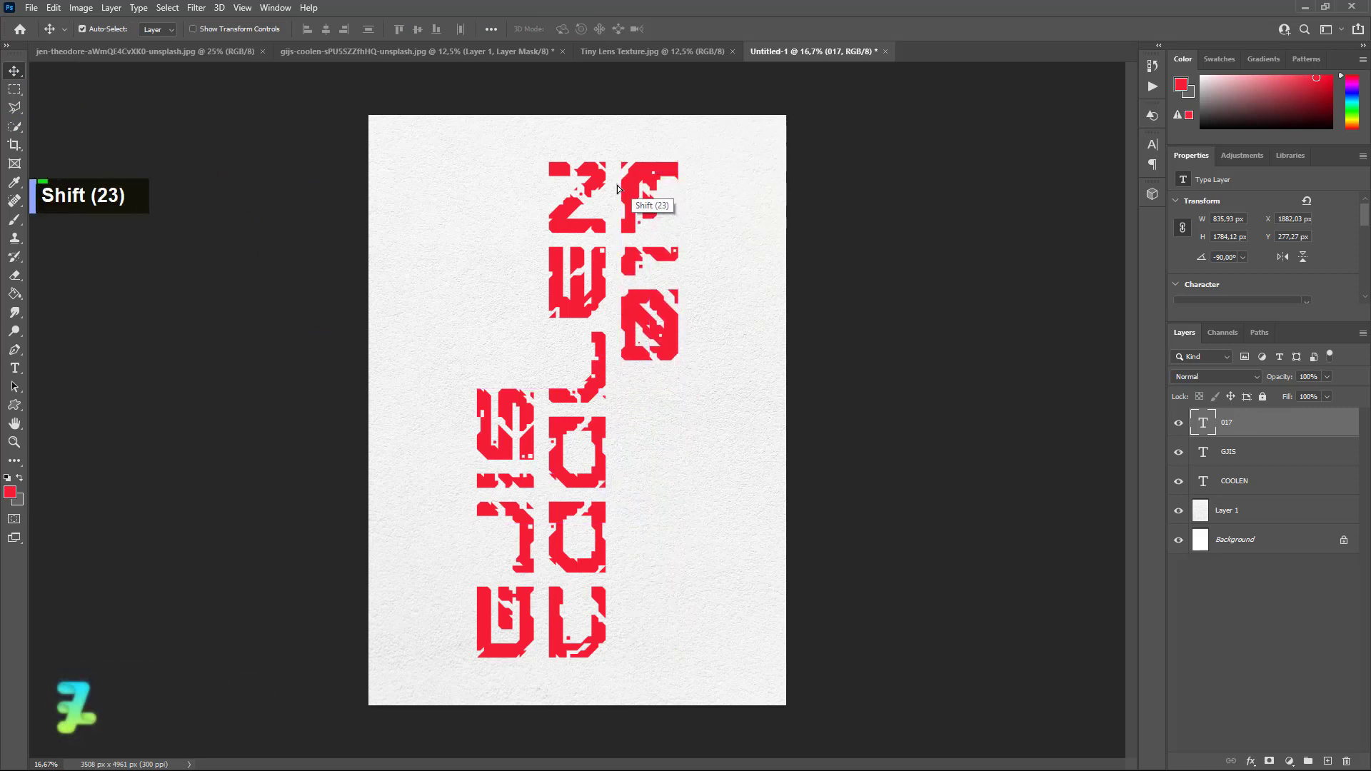
- Switch to the gijs-coolen motorcyclist image and hide its Background layer to leave only the masked rider
click(317, 54)
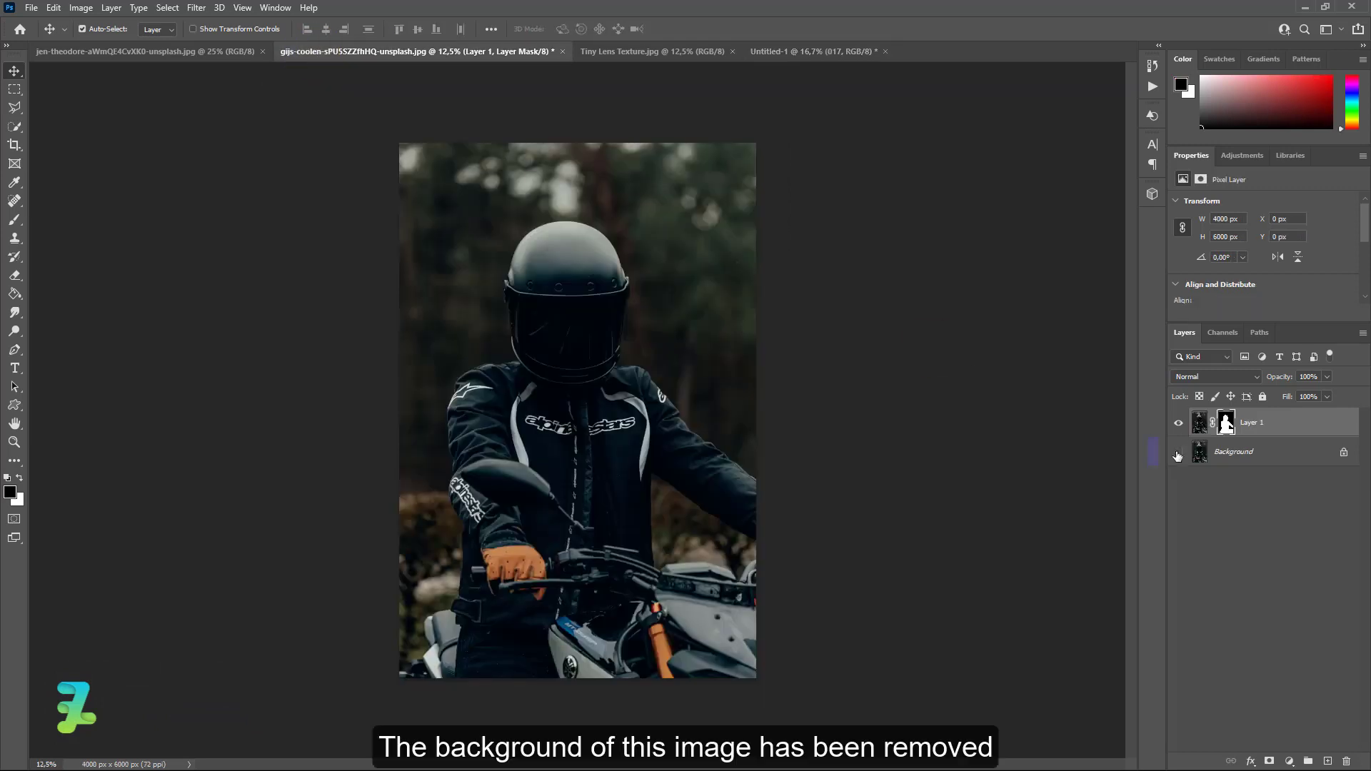
click(1177, 452)
click(1177, 453)
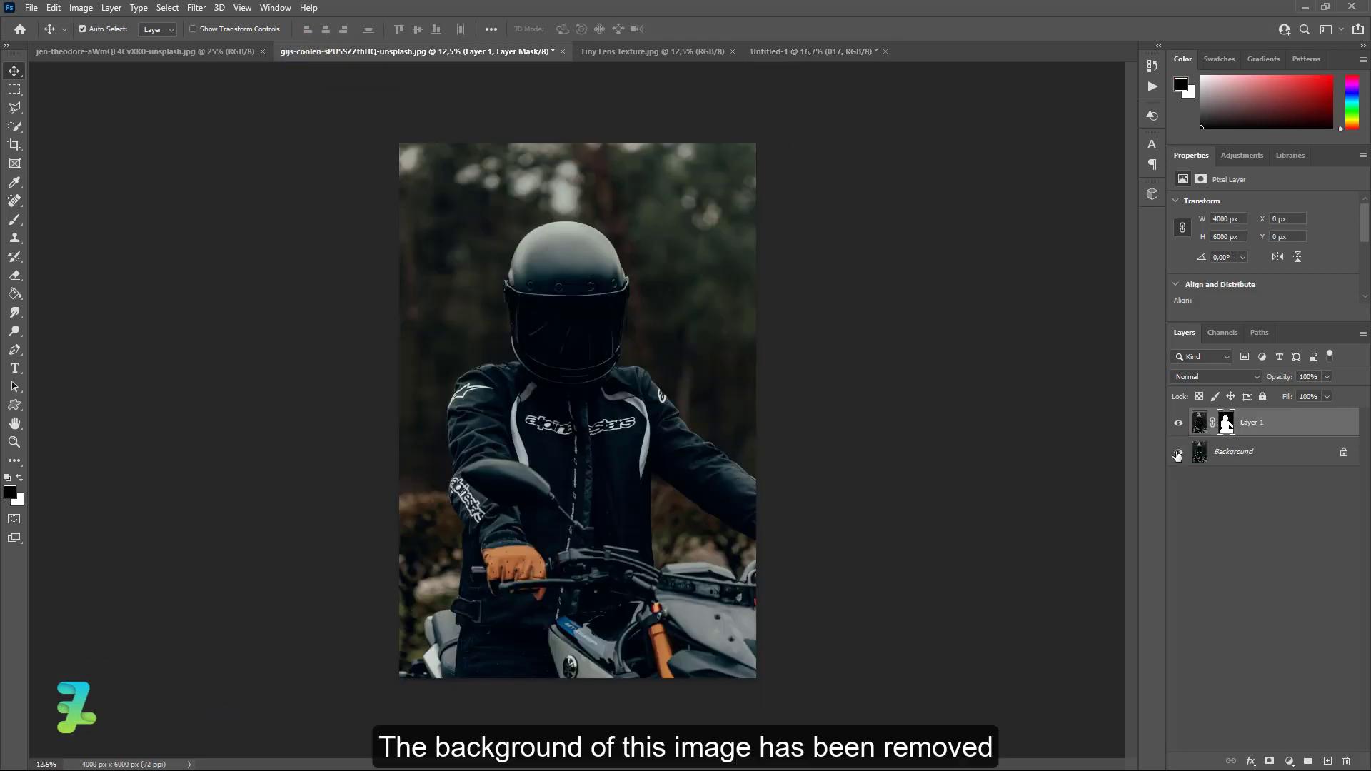
click(1177, 452)
- Convert the masked rider layer to a smart object and copy it from its floated image window into the Untitled-1 poster
right_click(1317, 434)
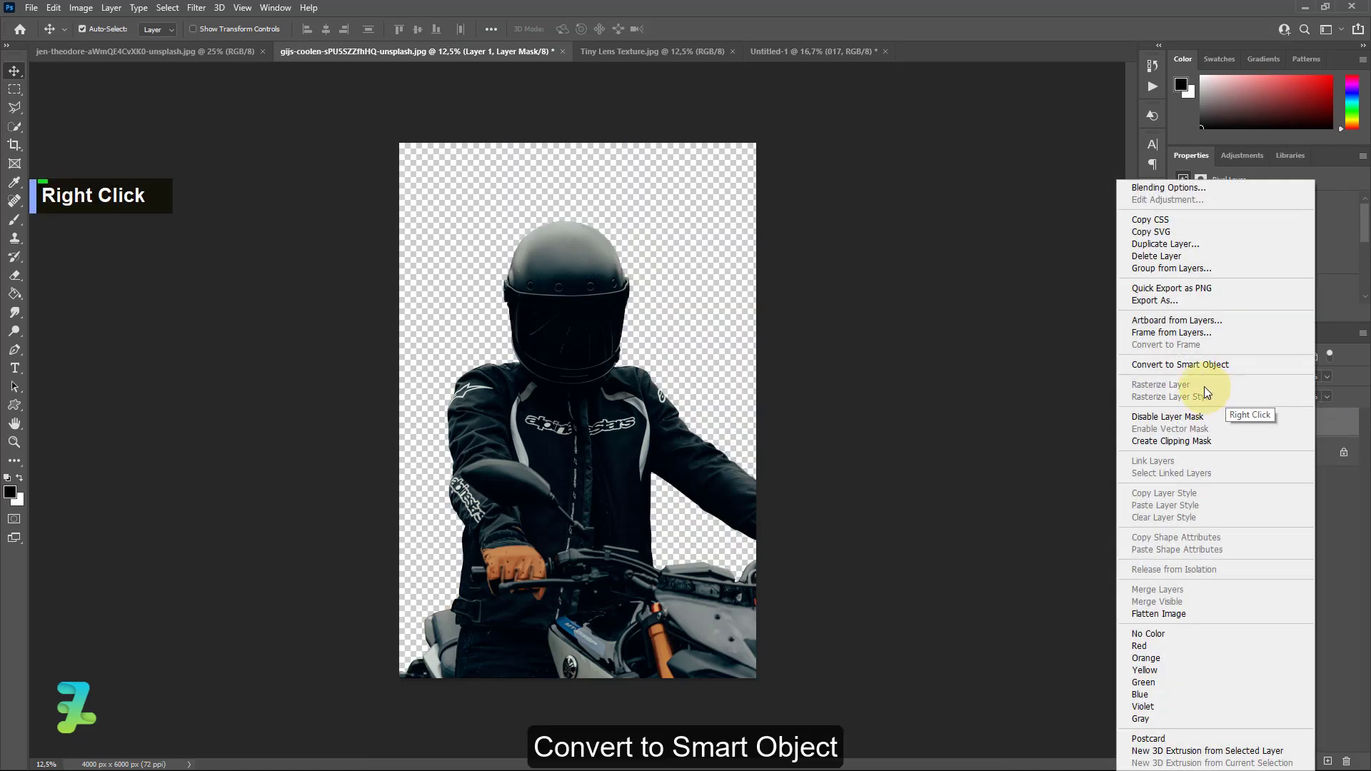
click(1193, 365)
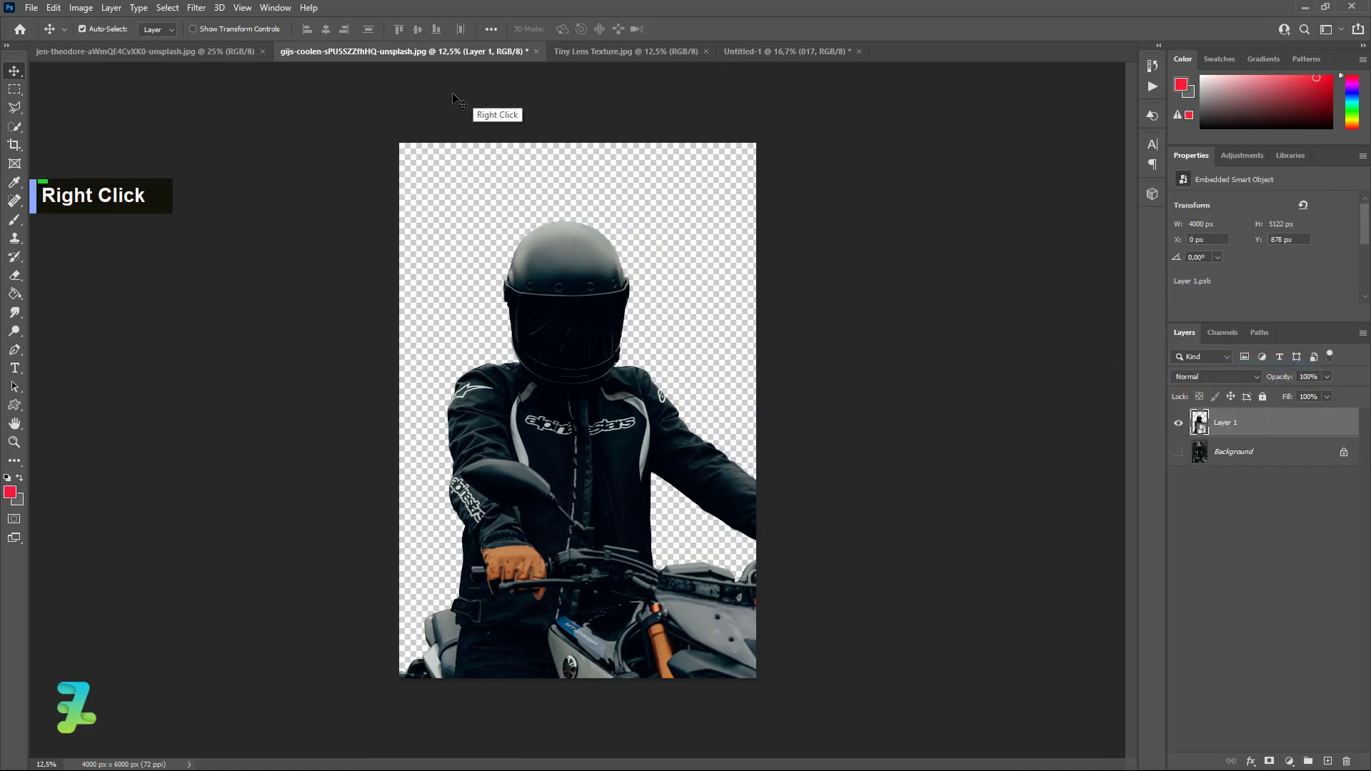
right_click(414, 50)
click(456, 125)
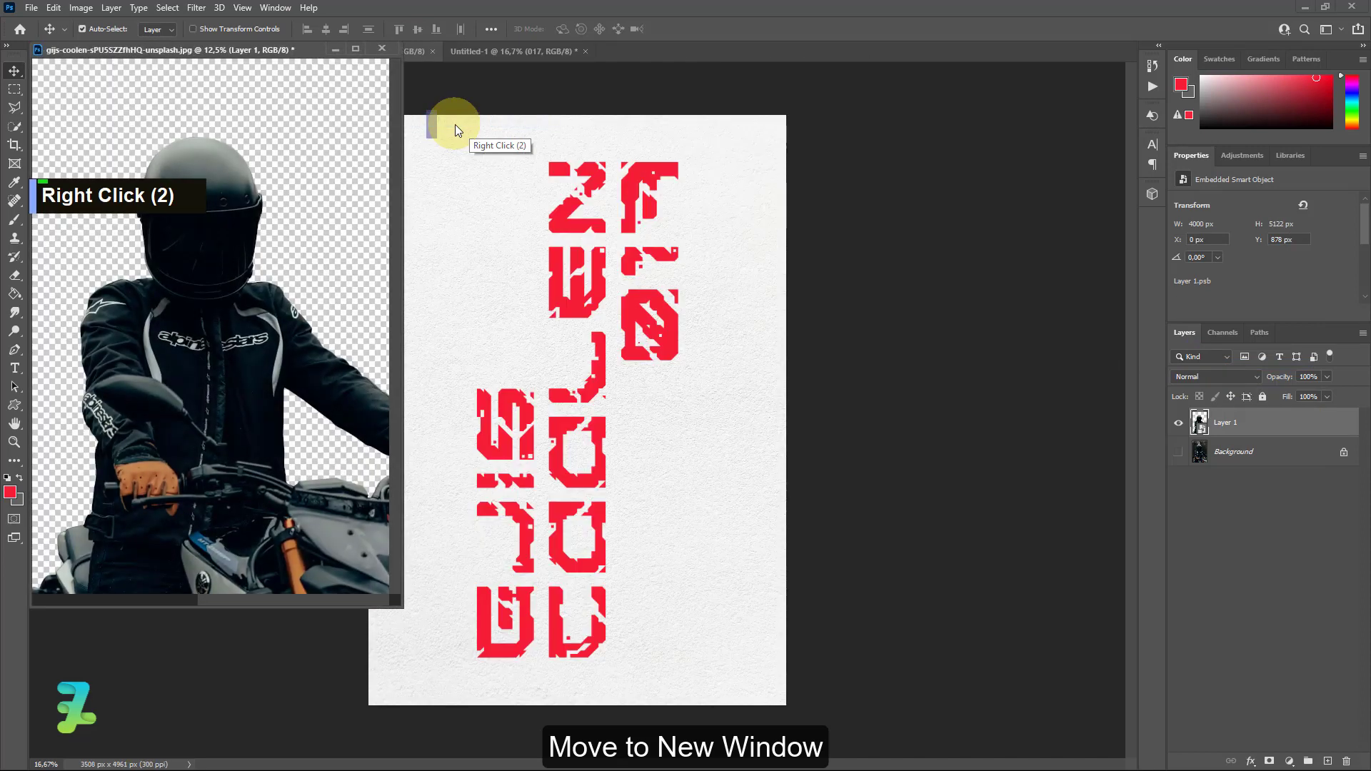
drag(1200, 422, 573, 345)
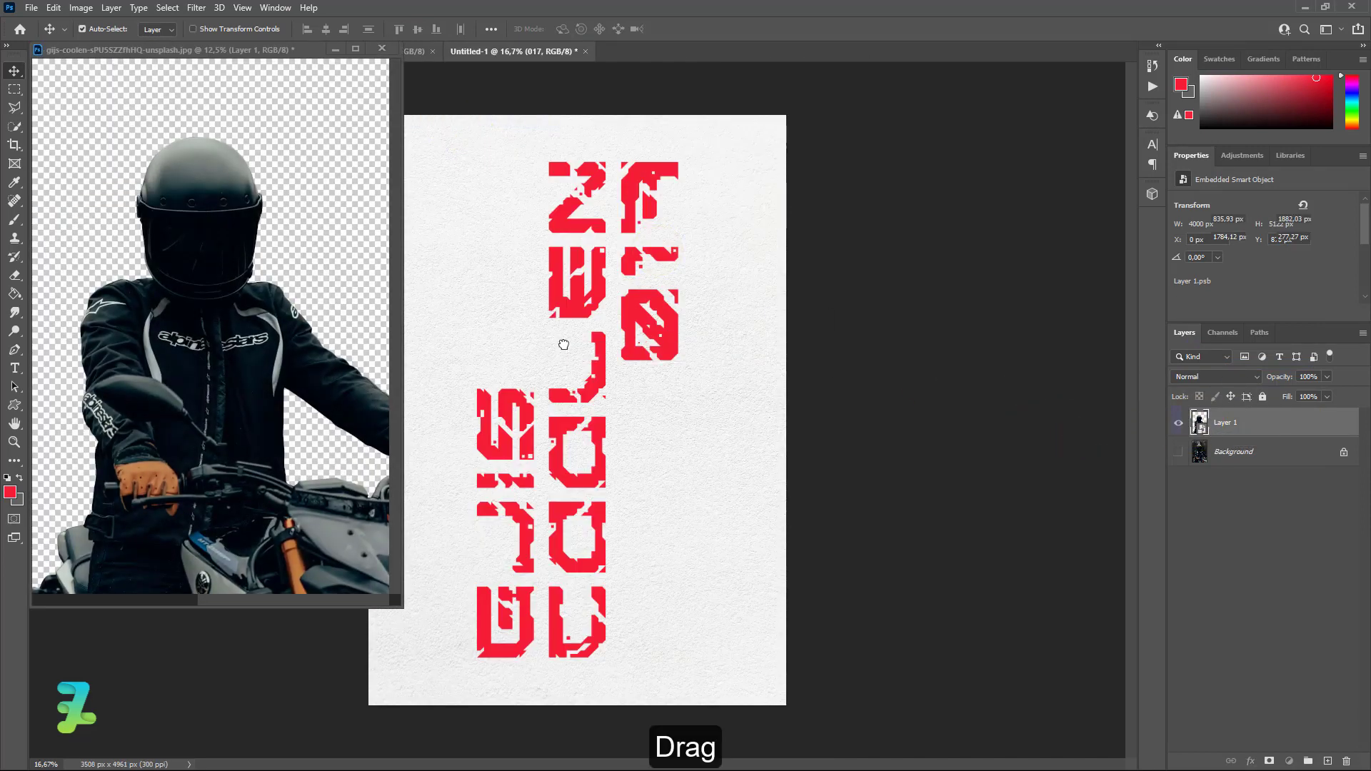
drag(170, 50, 709, 58)
click(520, 51)
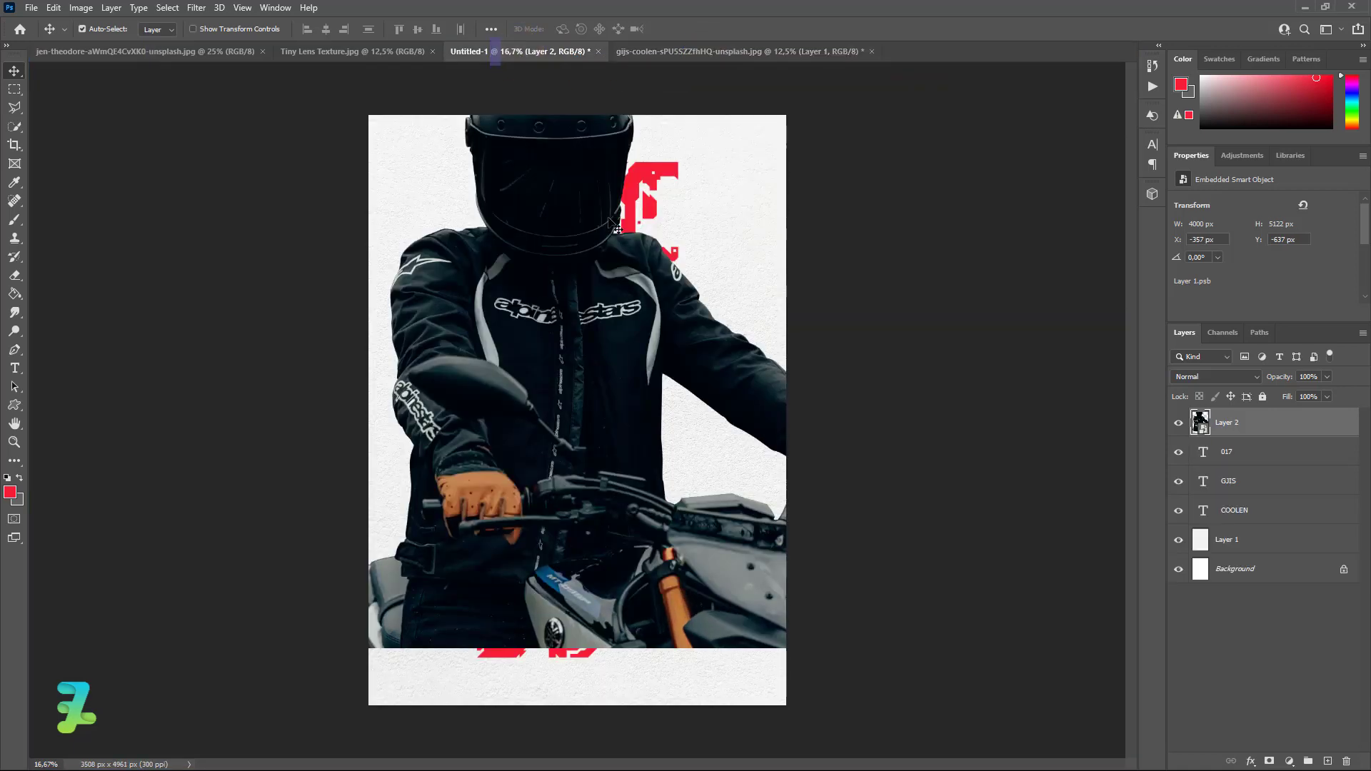
- Scale the rider proportionally to about 2860 × 3663 px and place it against the poster's lower right, over the red text
drag(568, 236, 557, 321)
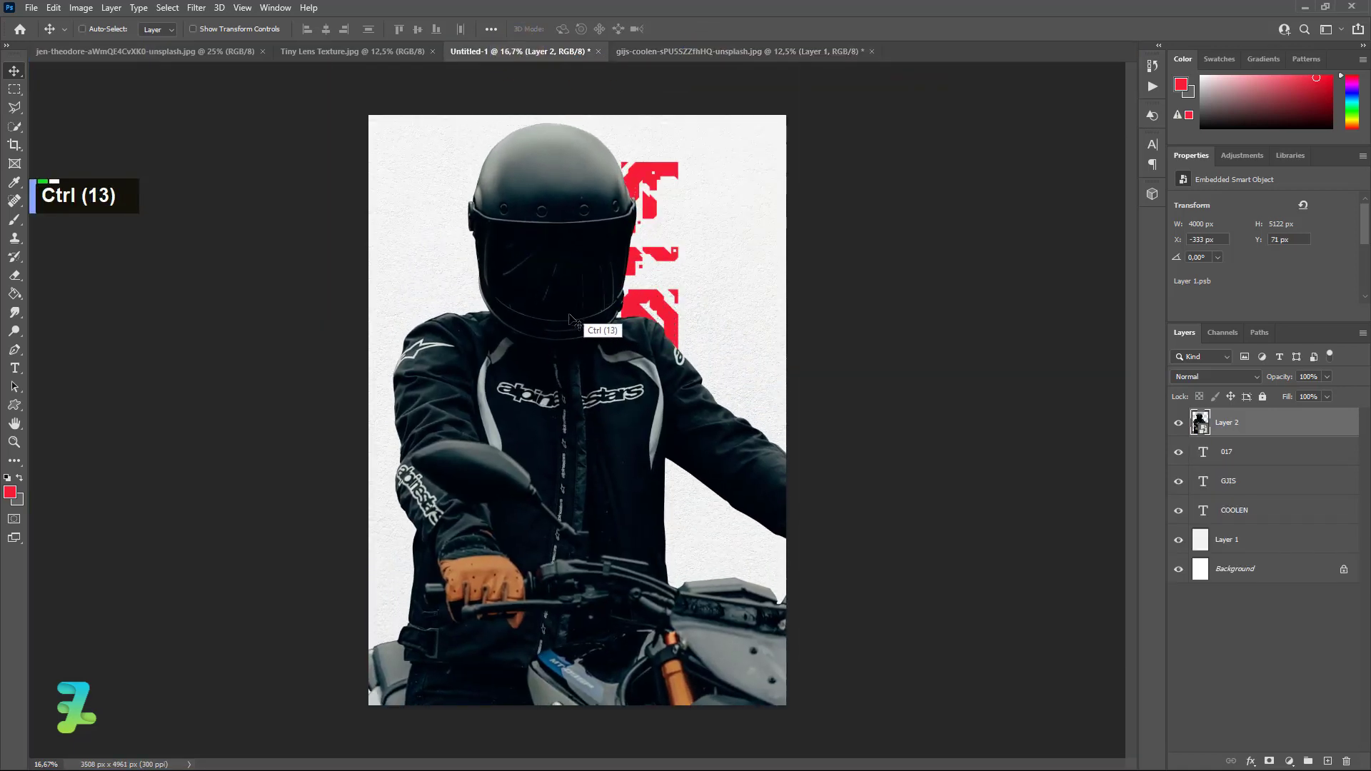
key(ctrl+t)
drag(683, 276, 685, 343)
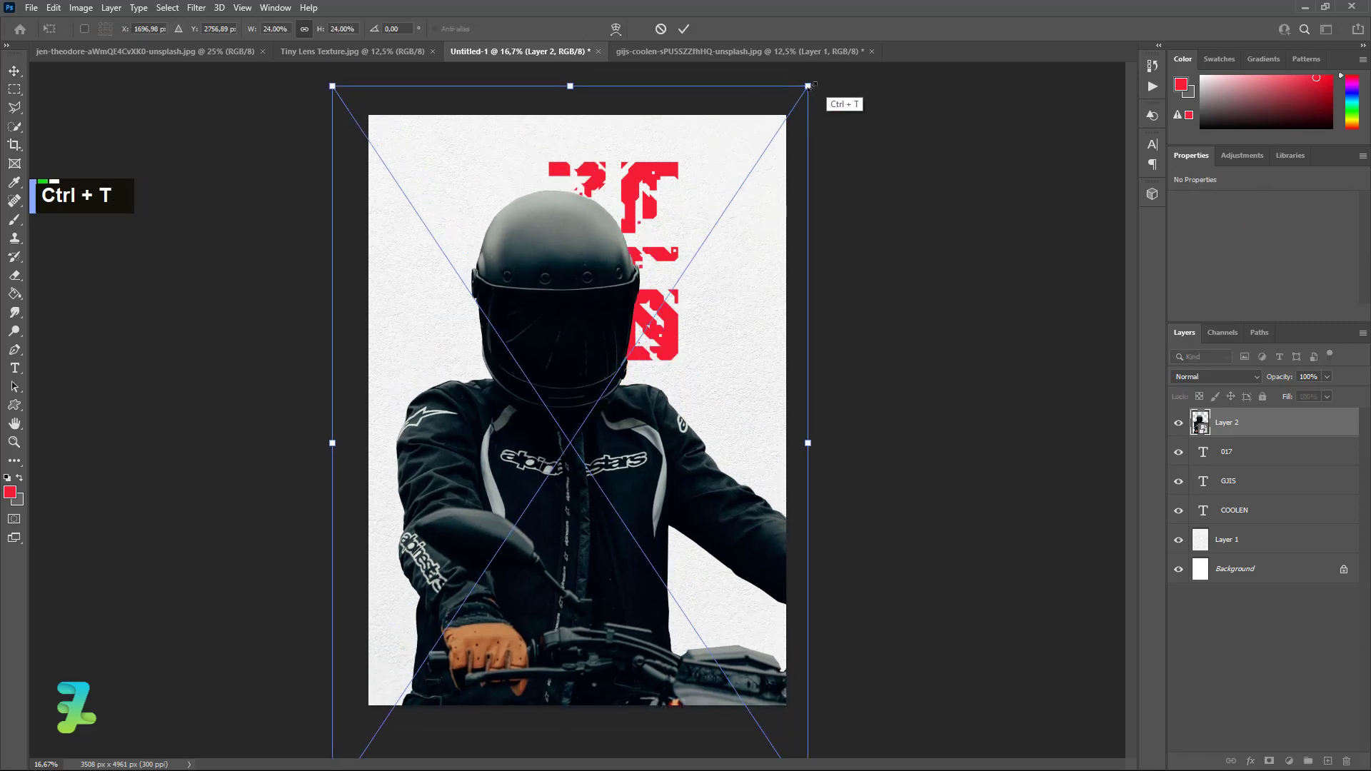
drag(813, 82, 801, 122)
drag(568, 273, 562, 204)
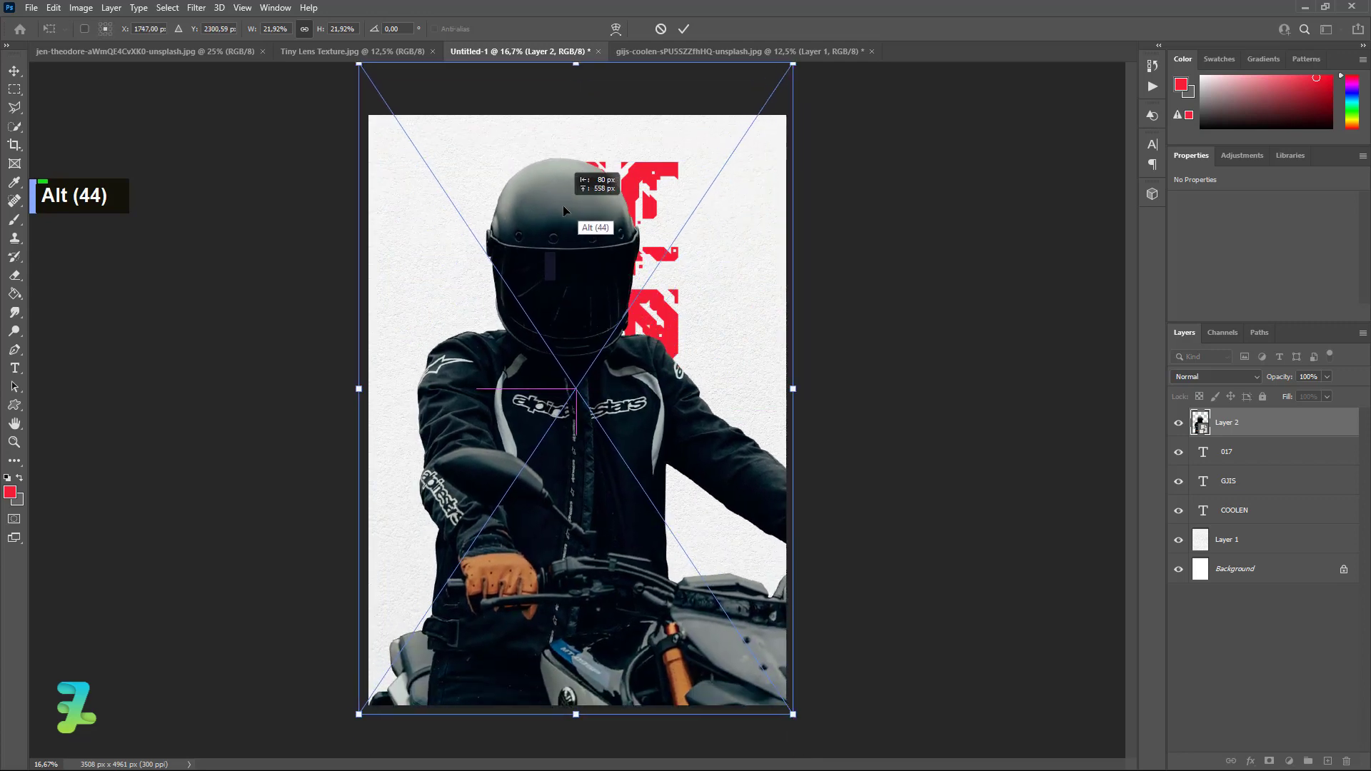
alt+drag(359, 62, 385, 102)
drag(477, 237, 514, 348)
mouse_move(442, 207)
mouse_down()
mouse_move(428, 202)
mouse_move(453, 220)
mouse_move(445, 209)
mouse_up()
click(15, 72)
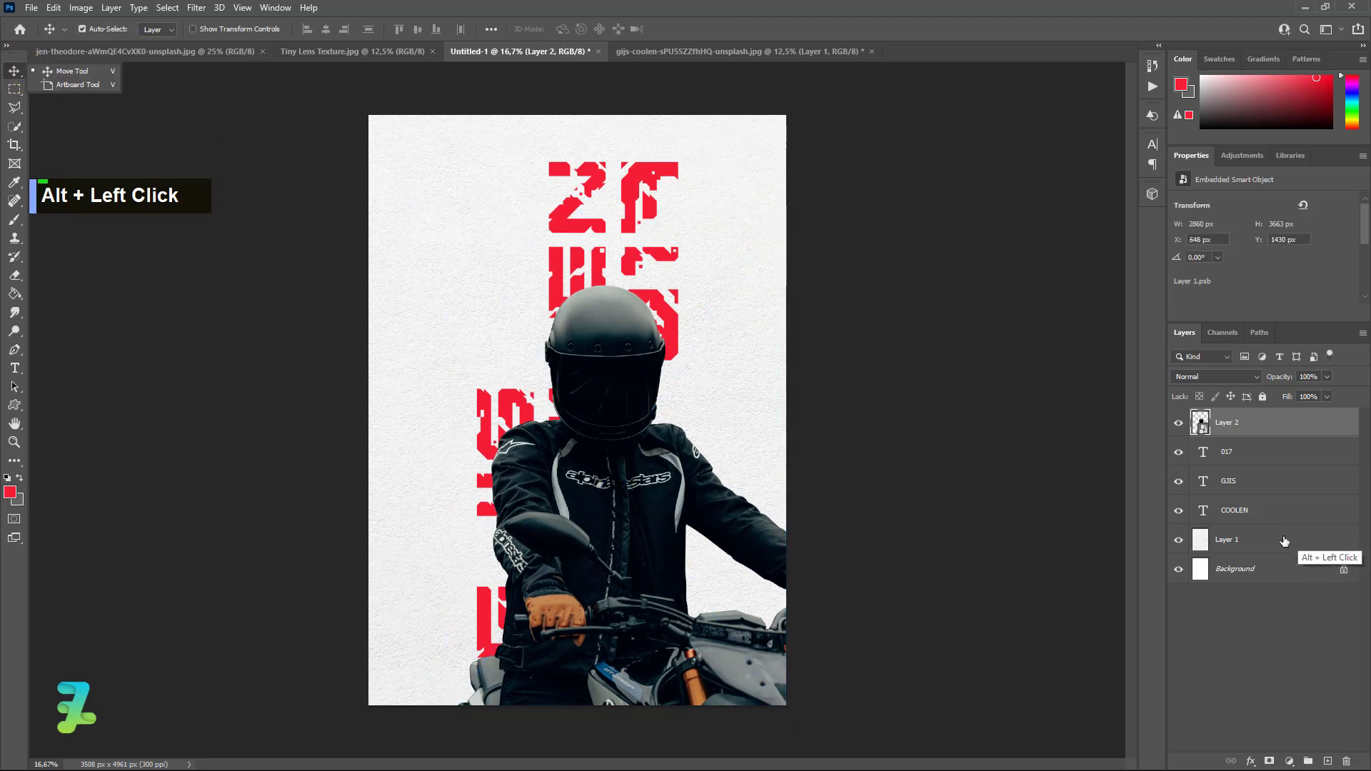
- Add an empty layer directly above the paper texture layer and set the foreground colour to #333333
alt+click(1283, 541)
click(1308, 759)
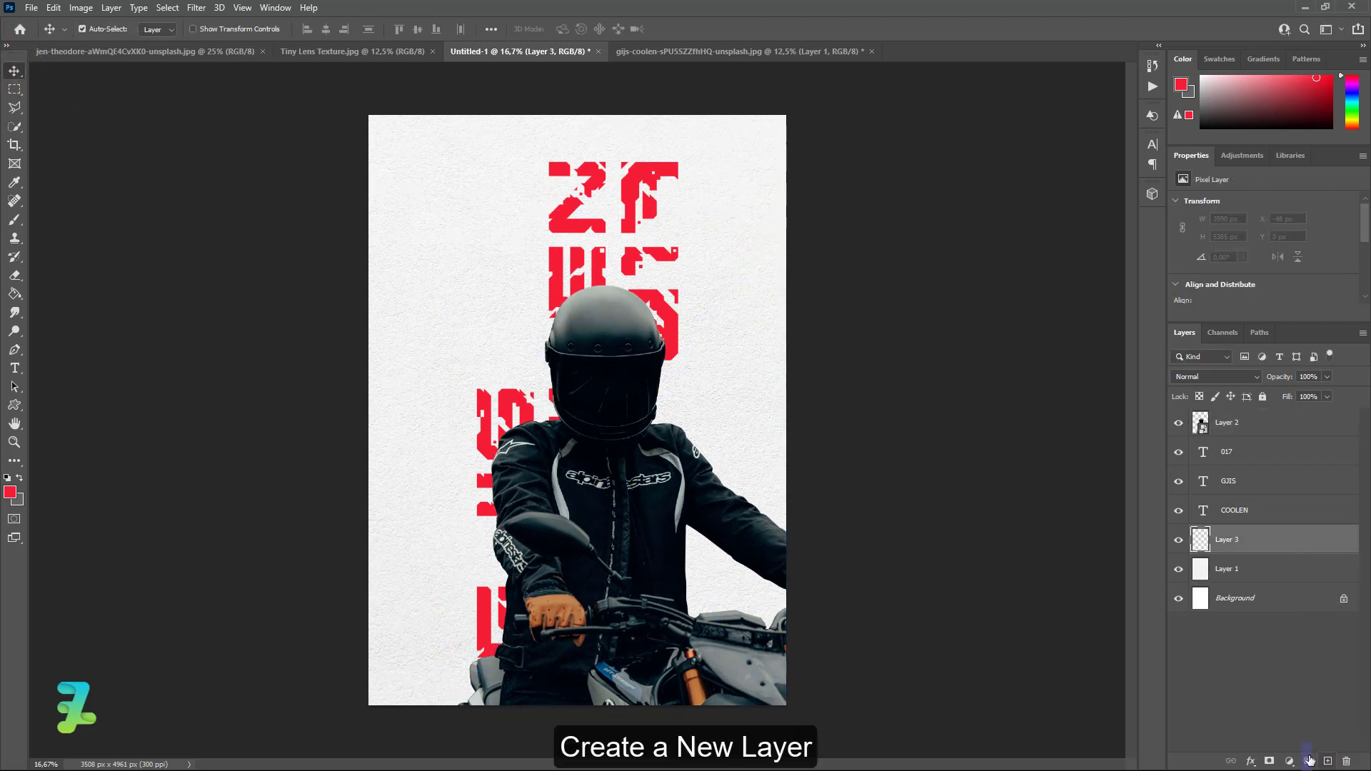
click(11, 491)
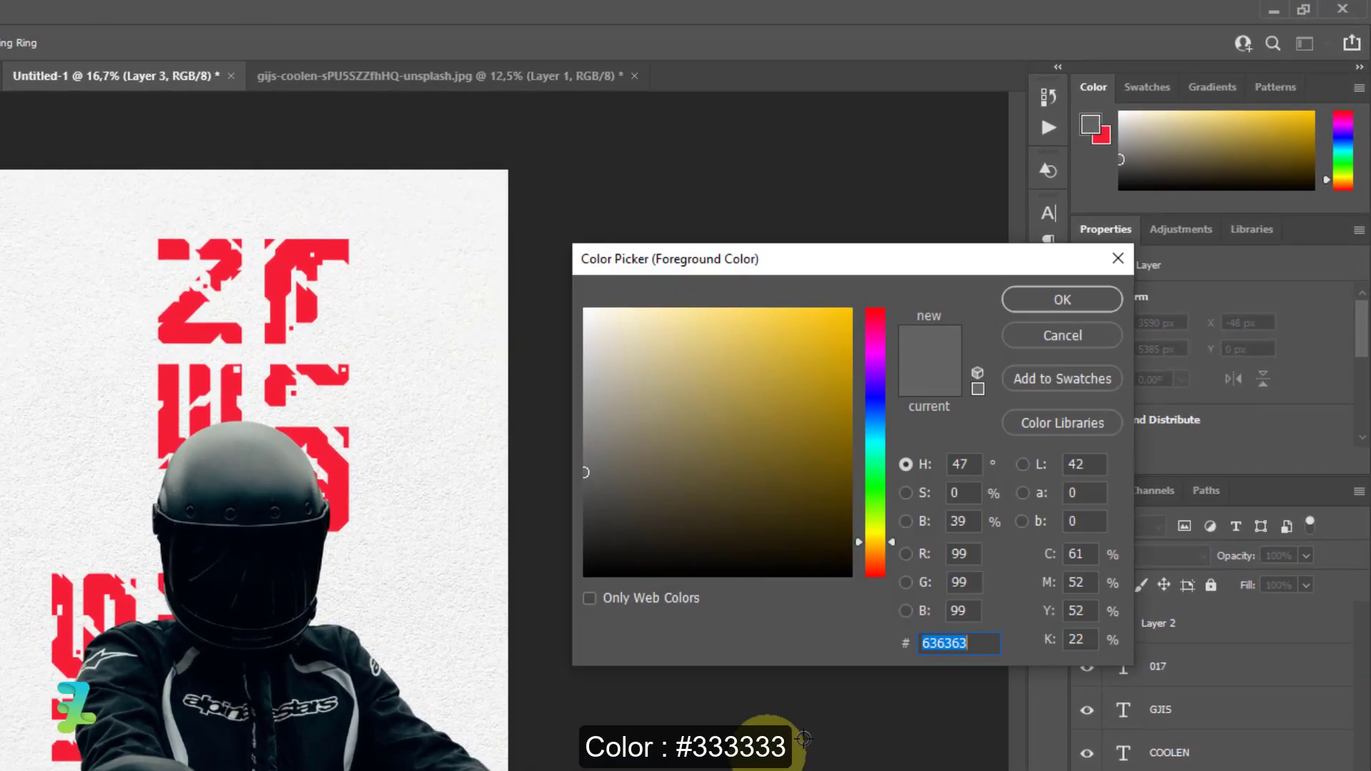
drag(589, 539, 564, 525)
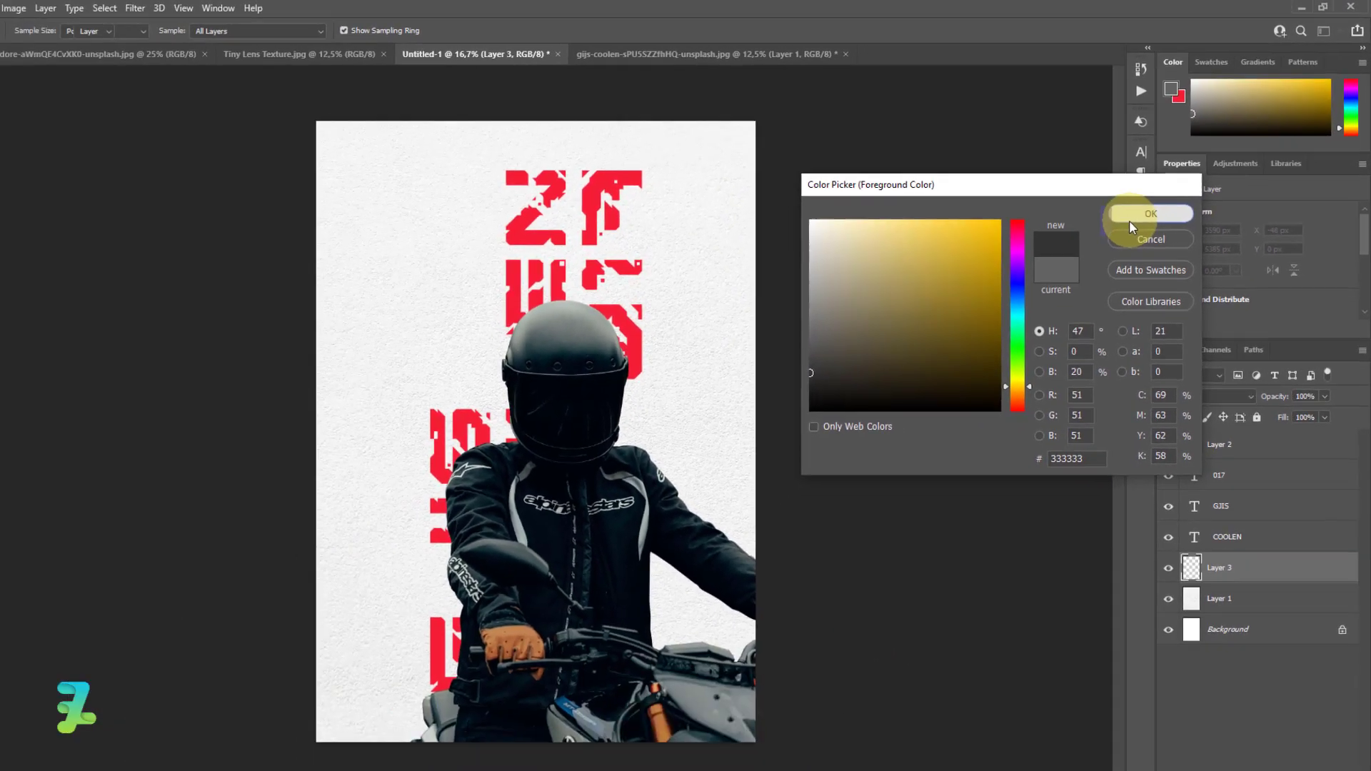
click(1061, 300)
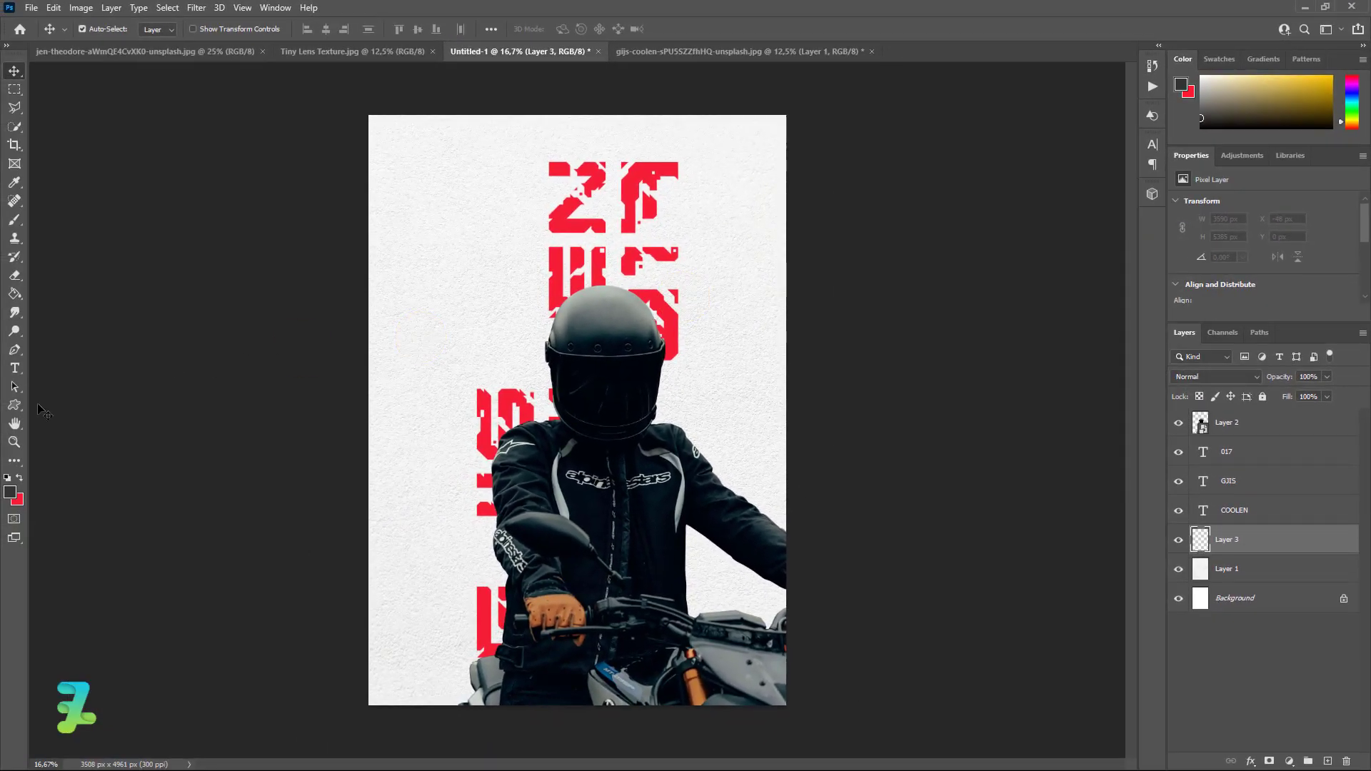
- Draw a dark grey circle about 2435 px in diameter and move it to the poster's lower left behind the rider
right_click(18, 407)
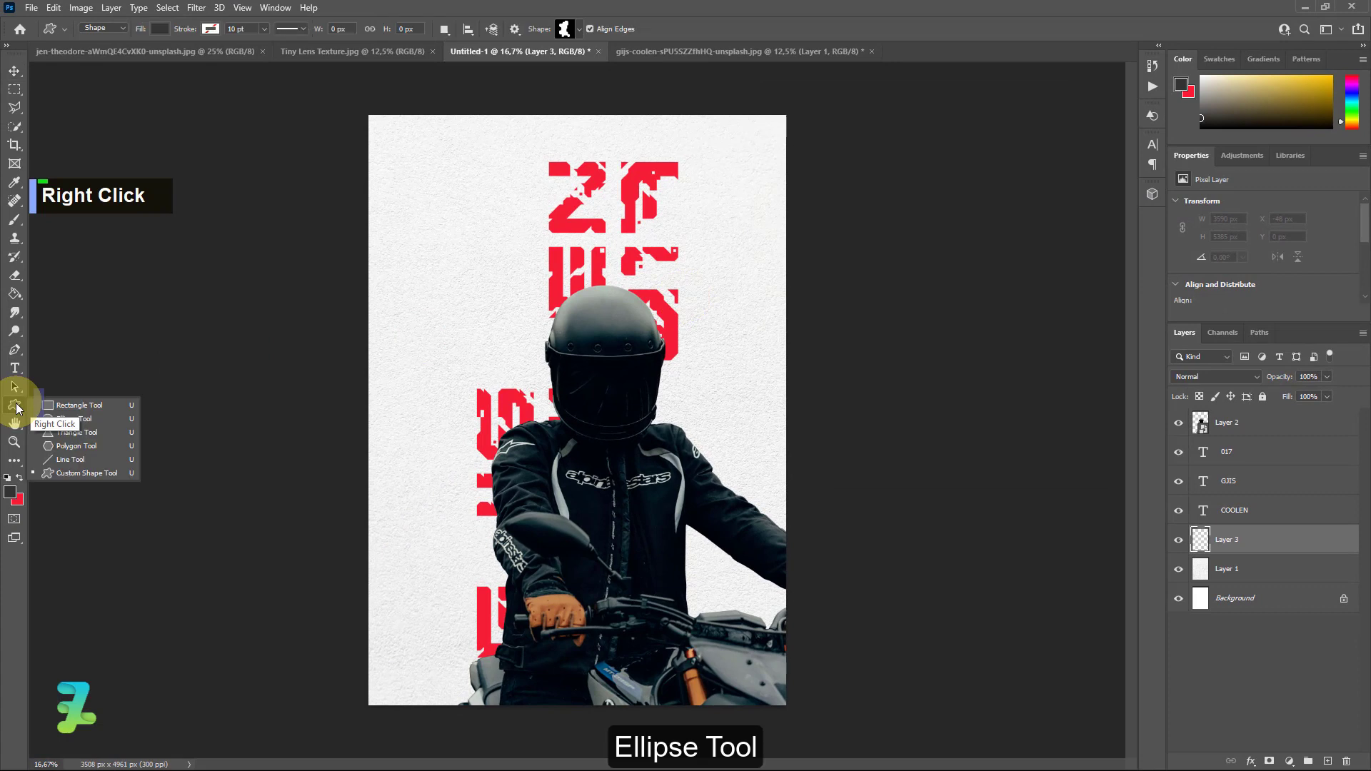
click(80, 418)
mouse_move(394, 341)
mouse_down()
mouse_move(607, 651)
mouse_move(683, 707)
mouse_up()
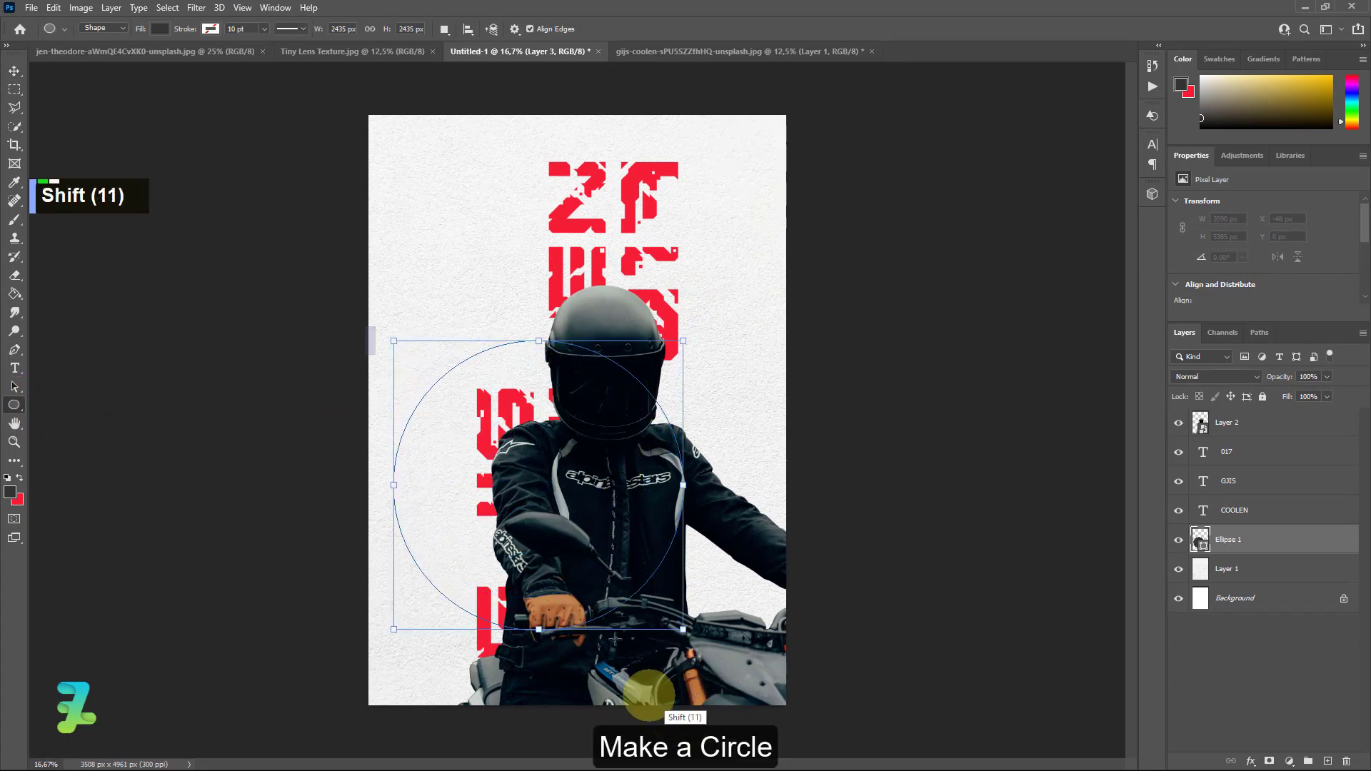
click(14, 76)
drag(487, 475, 499, 629)
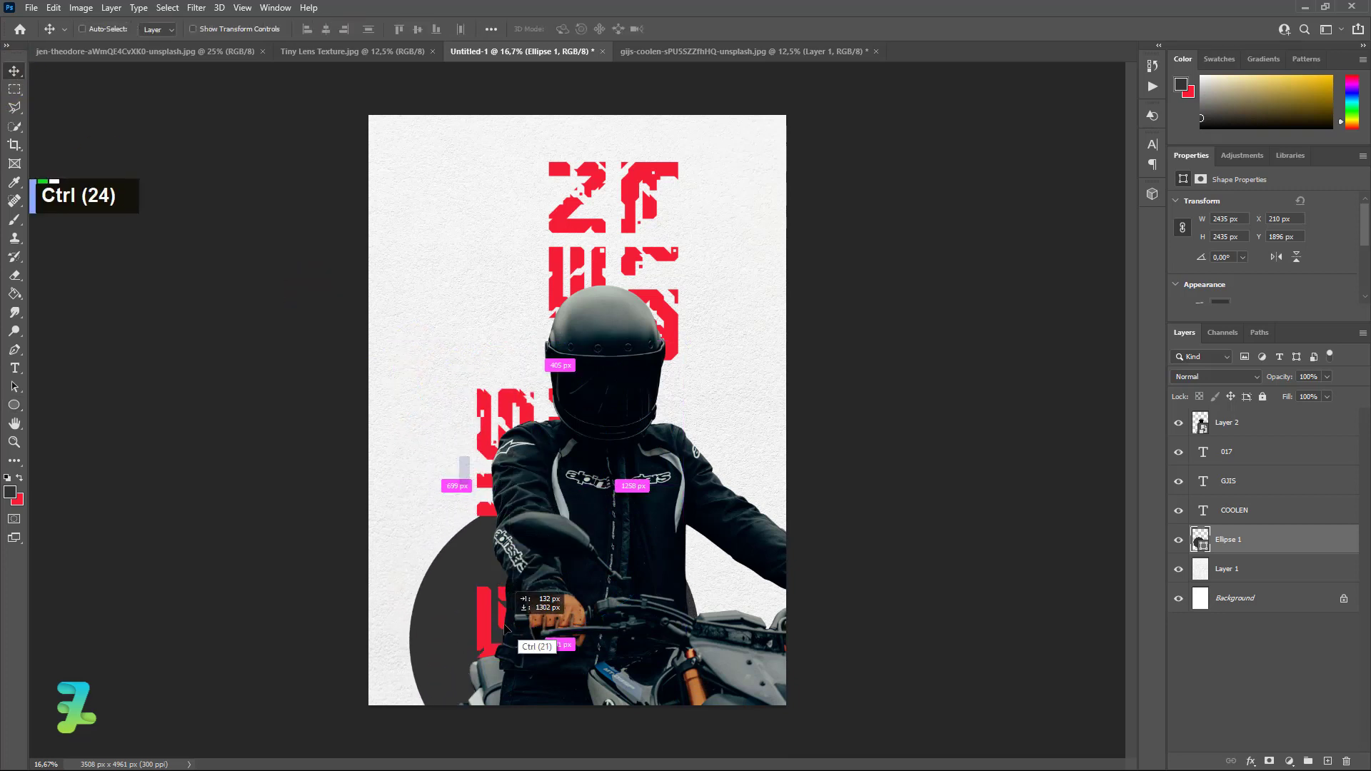
- Duplicate the circle, scale the copy to about 72.4%, and place it behind the rider's helmet
key(ctrl+j)
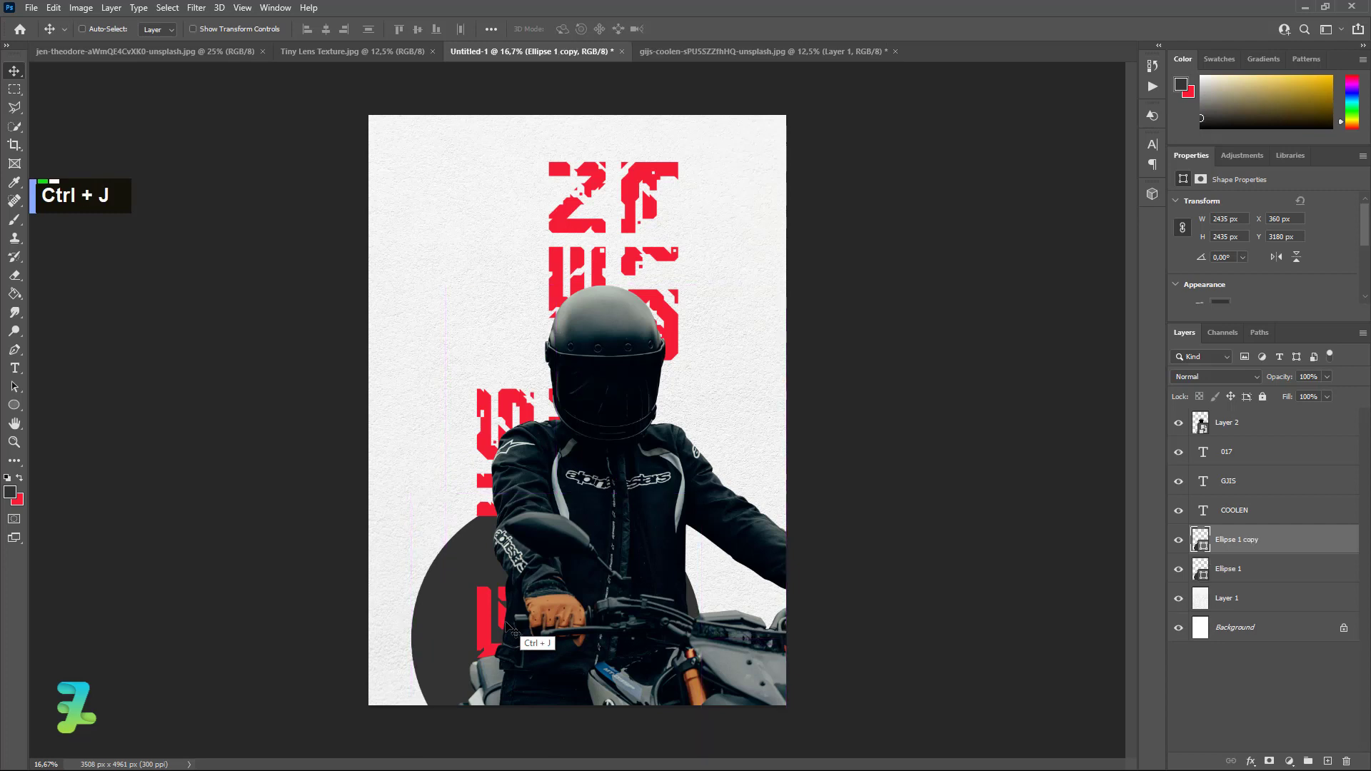
drag(478, 600, 546, 289)
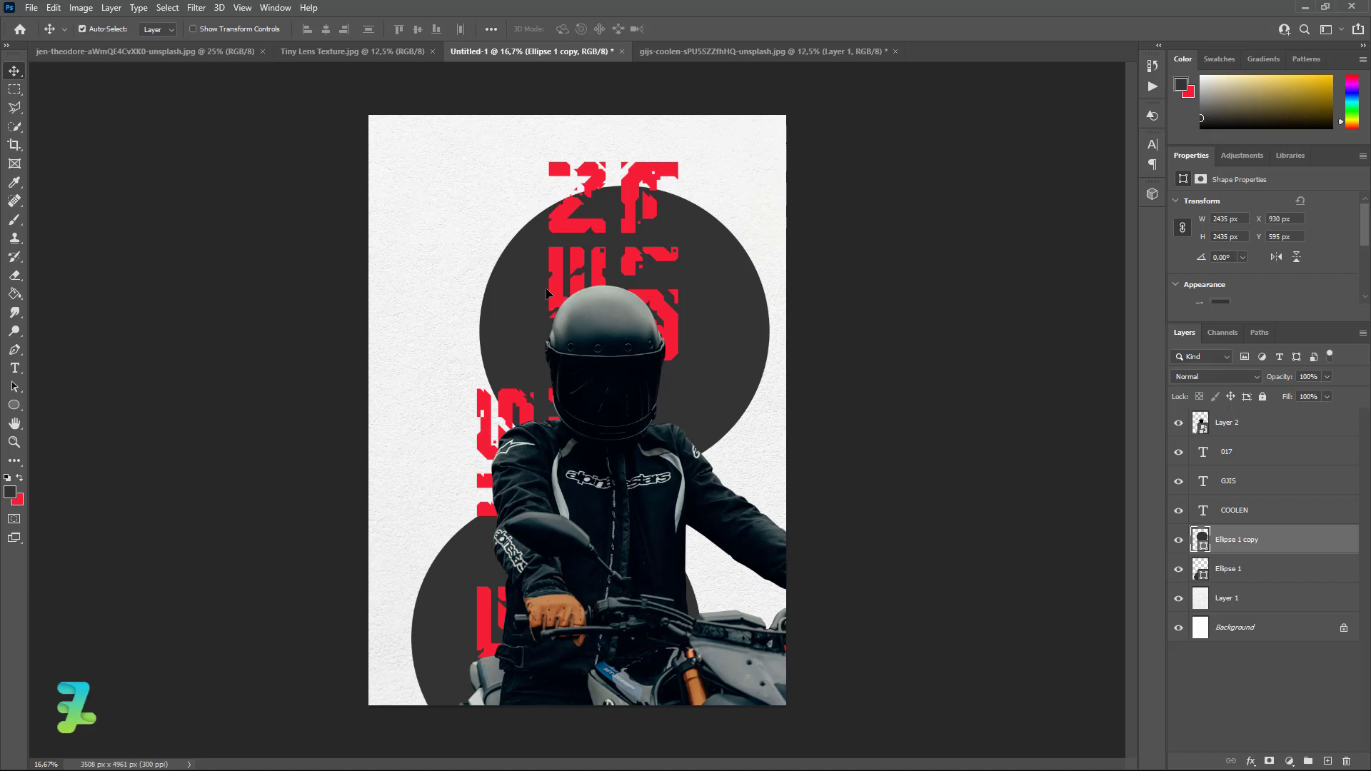
key(ctrl+t)
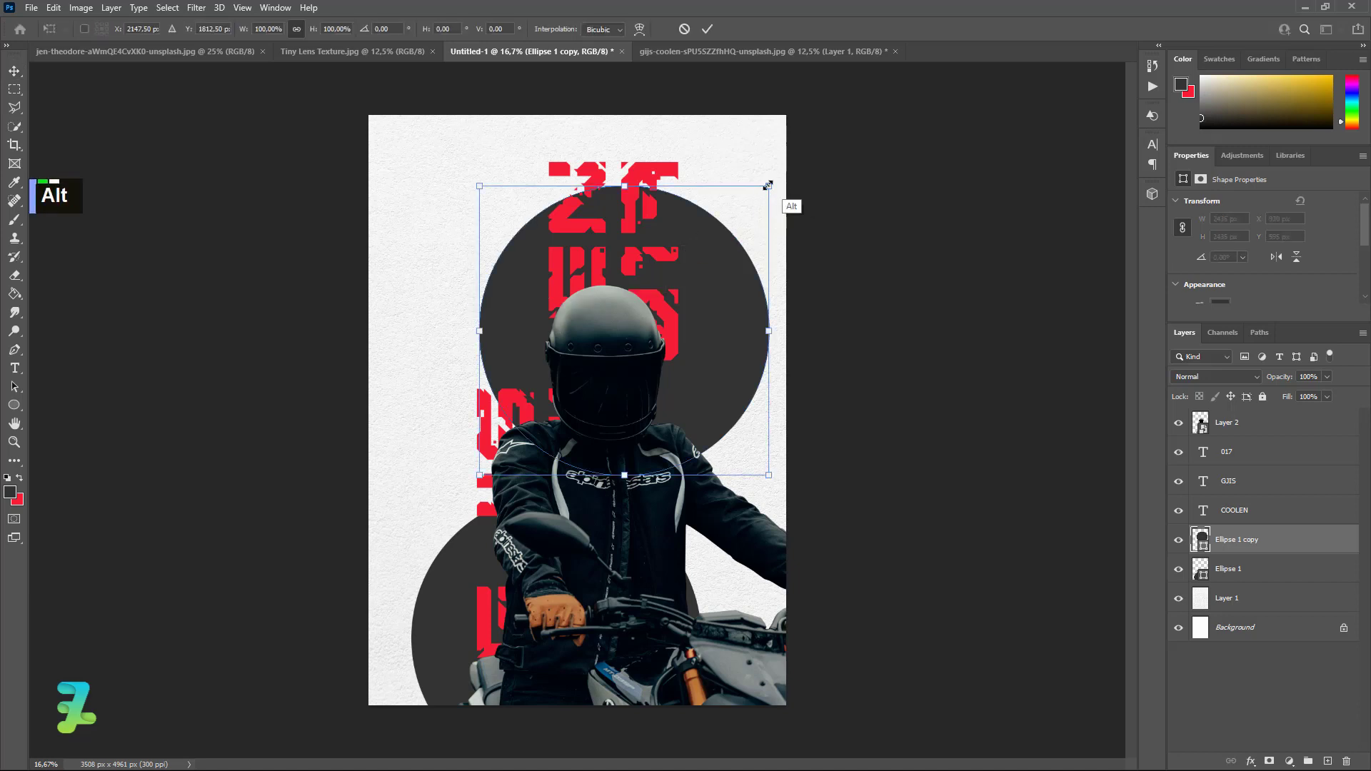
drag(768, 185, 727, 224)
drag(693, 371, 701, 415)
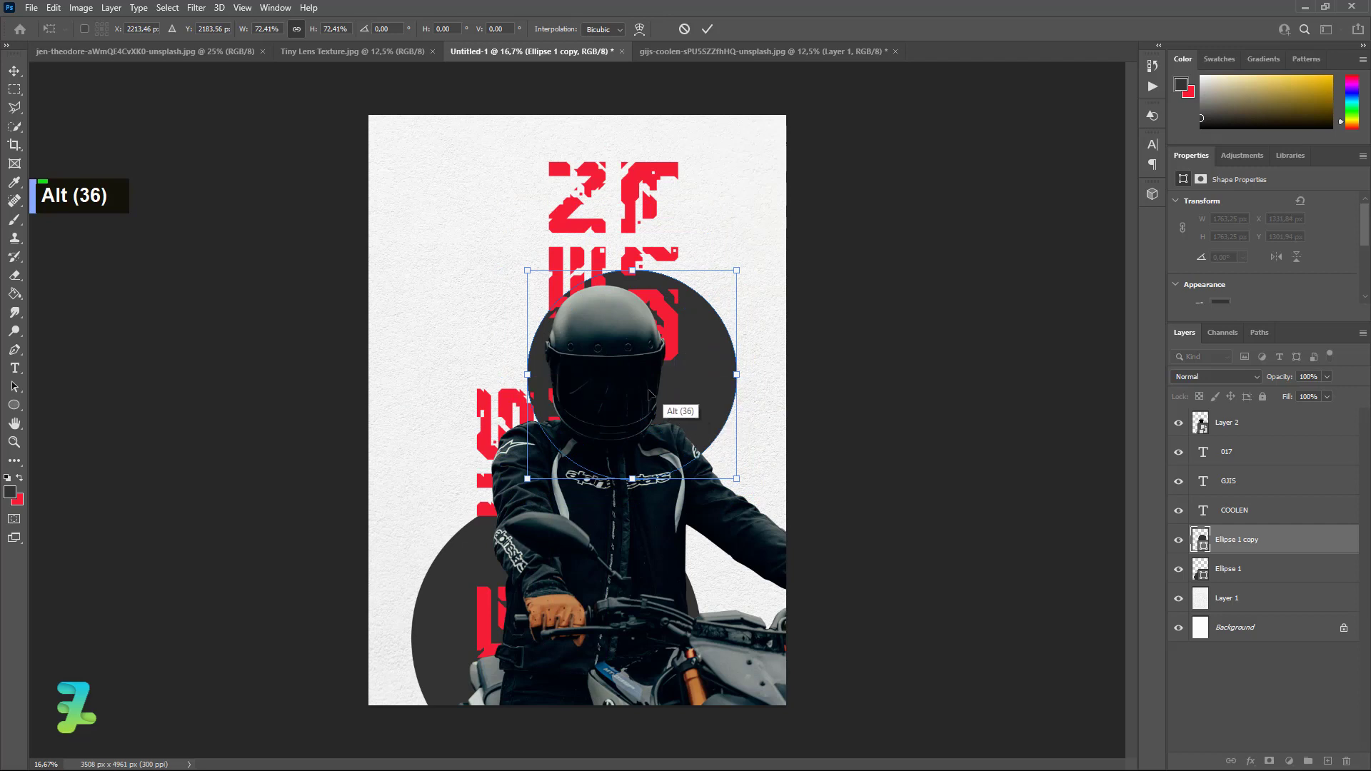
click(14, 71)
click(591, 420)
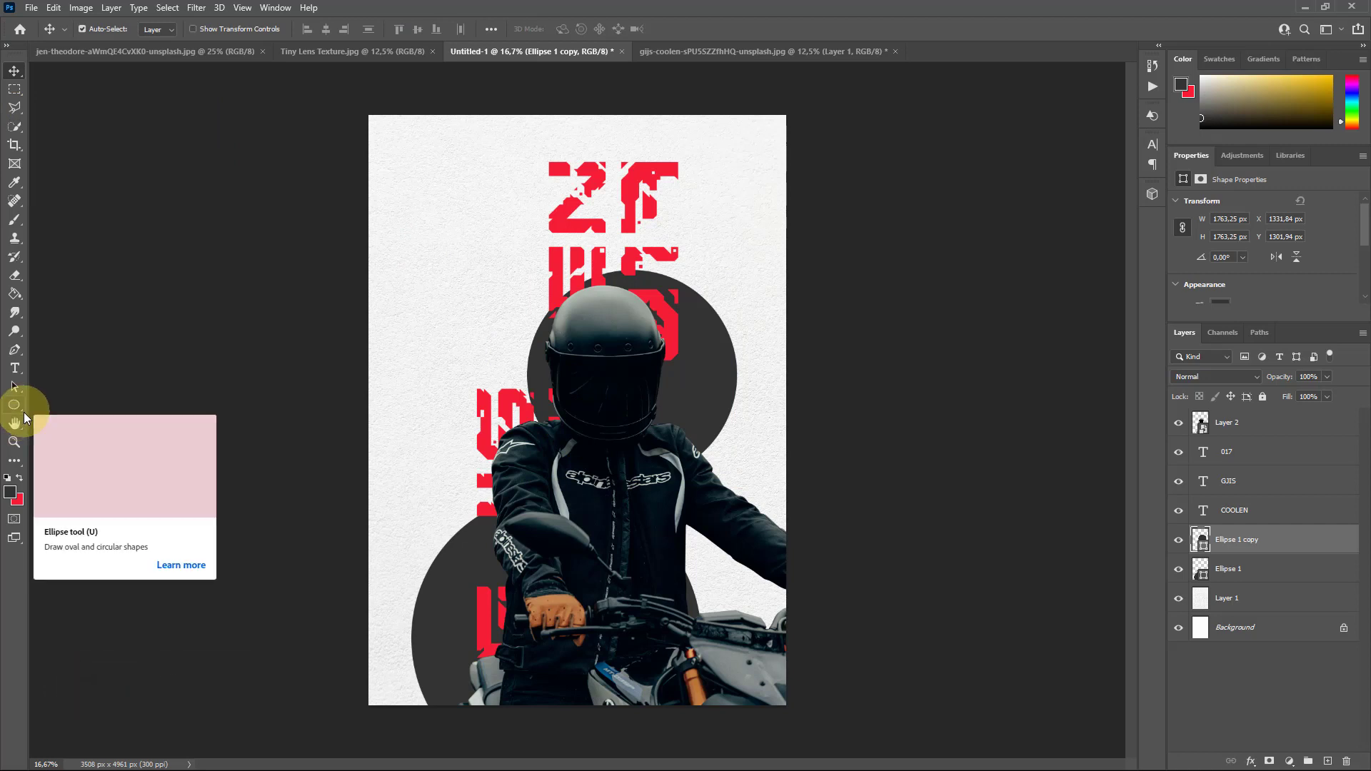
- Copy the painted white X image into the poster above the rider layer, and close the source image
click(1299, 431)
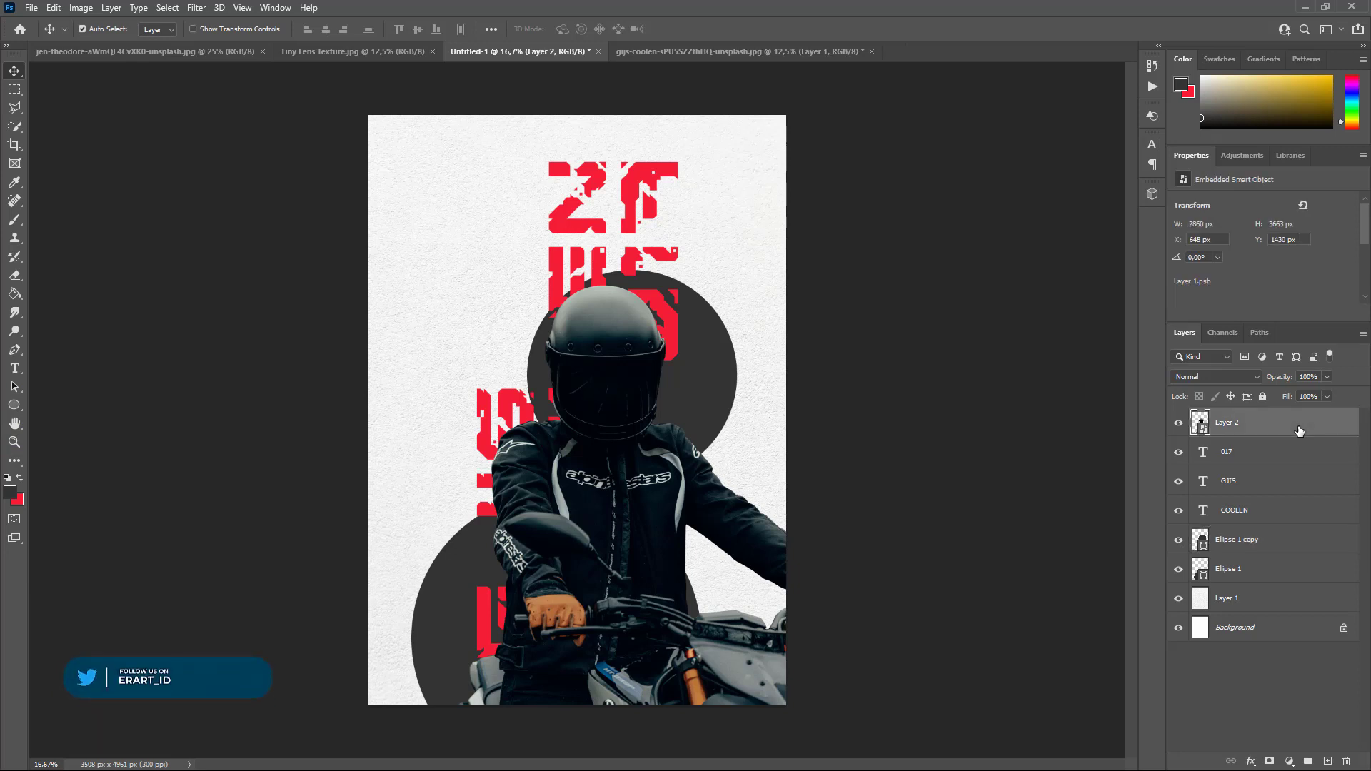
click(110, 53)
right_click(111, 52)
click(183, 126)
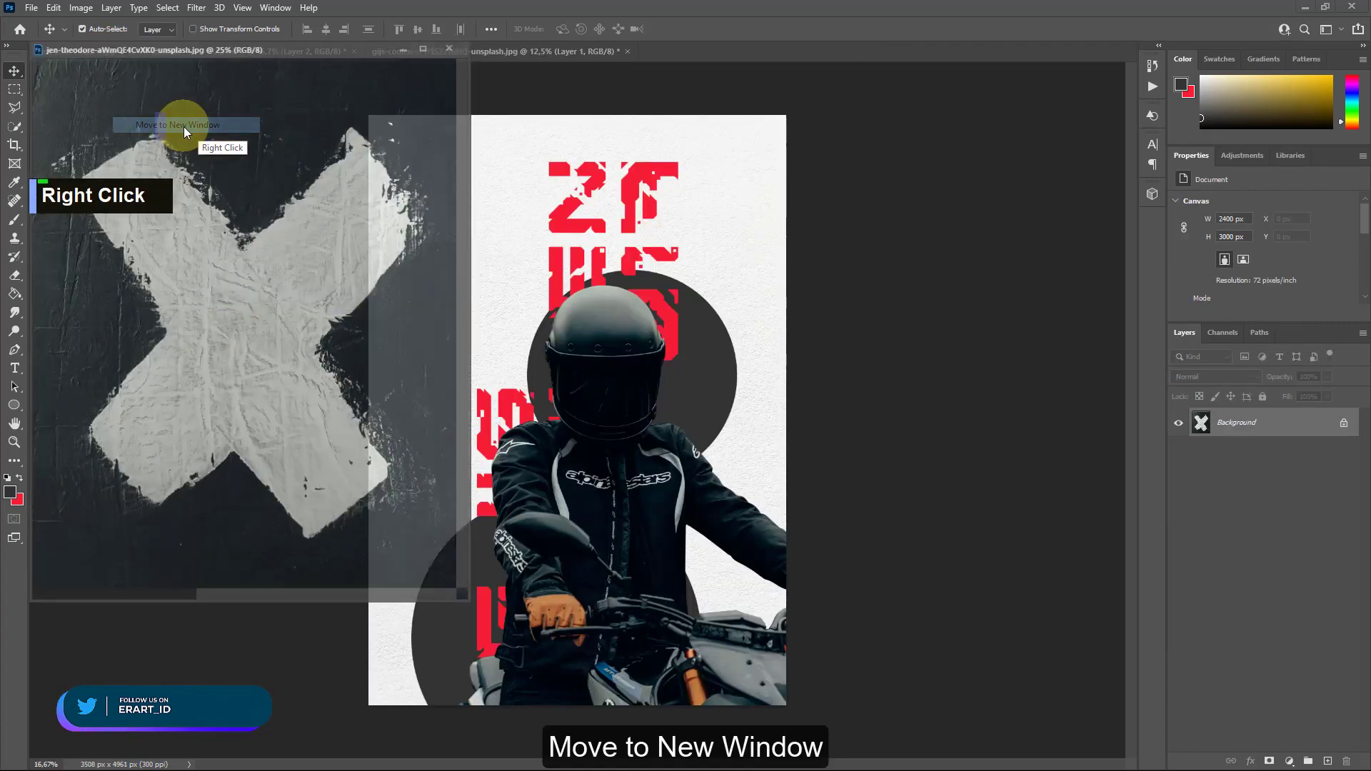
drag(1200, 426, 508, 266)
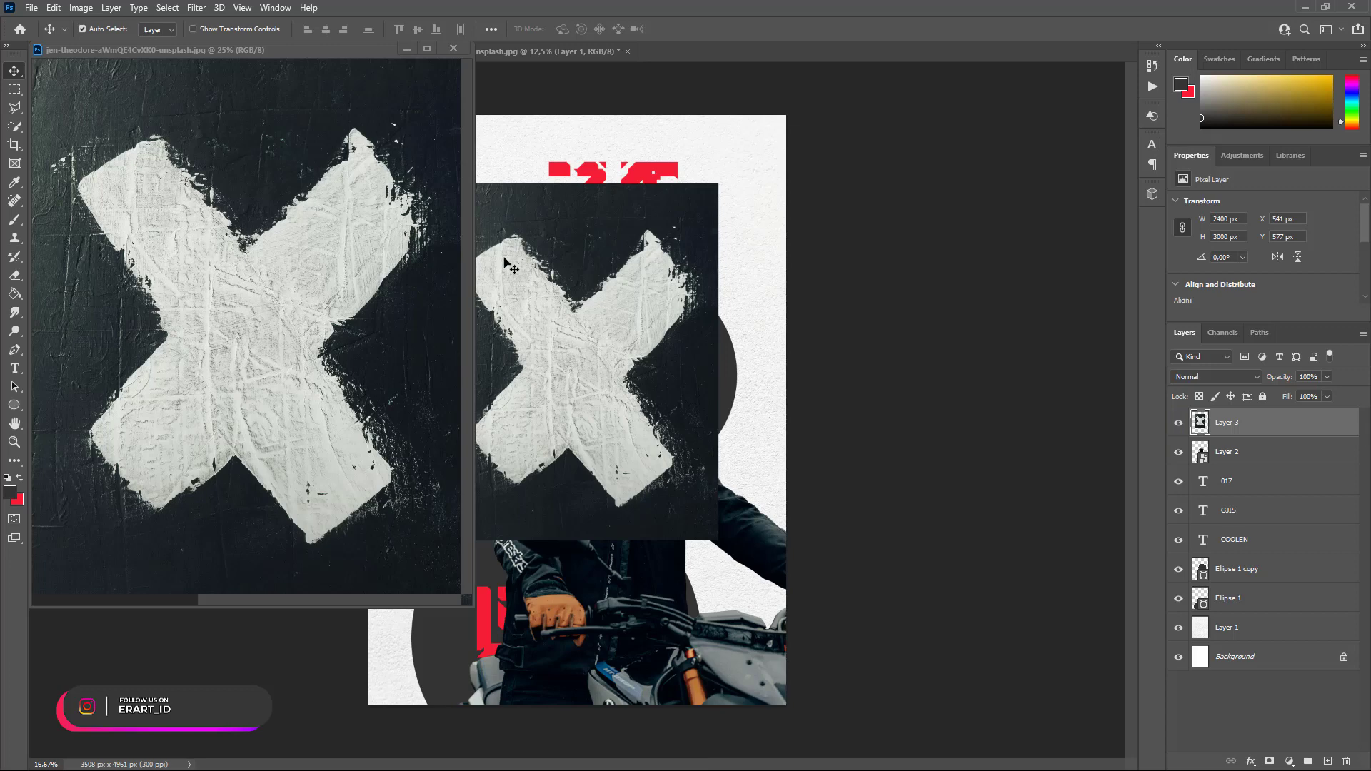
click(453, 49)
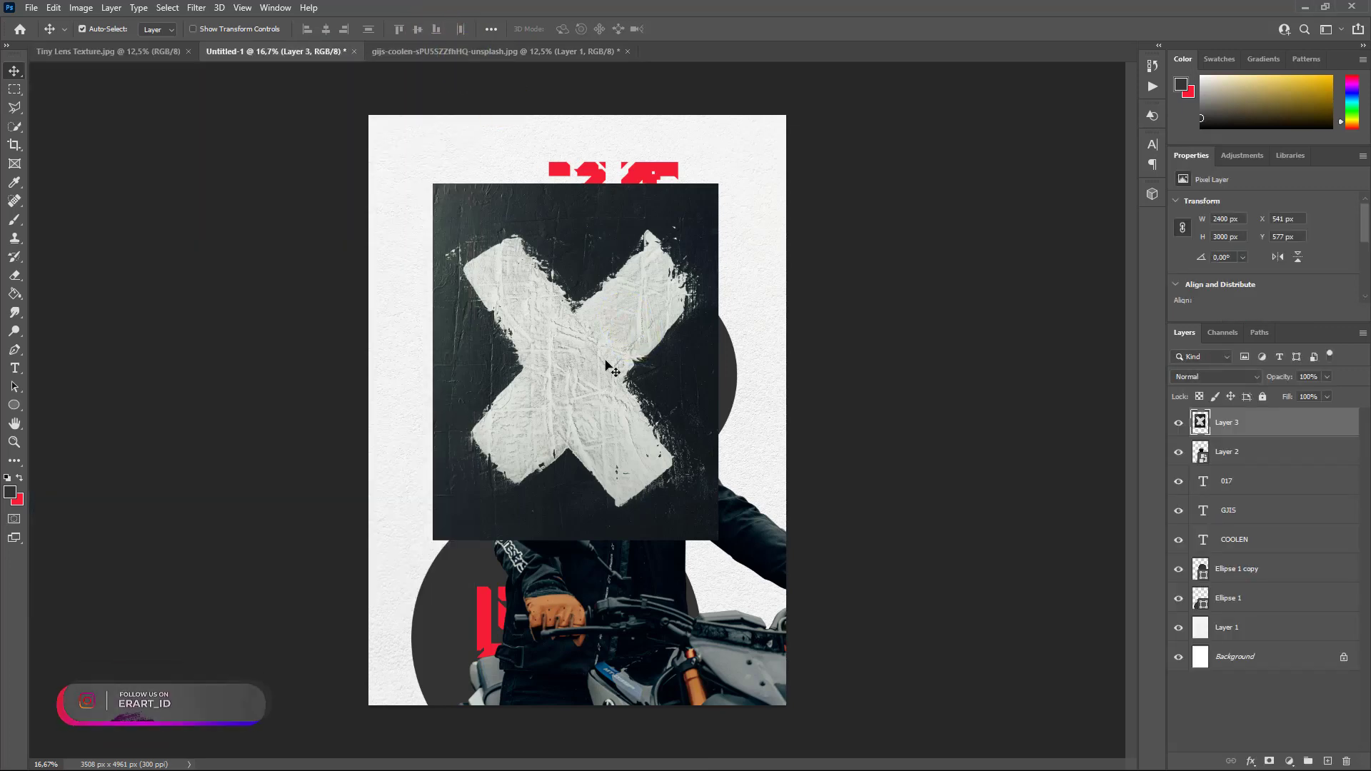
- Align the X image with the poster's upper-left corner and enlarge it to about 4062 × 5078 px, covering the whole canvas
drag(596, 365, 531, 296)
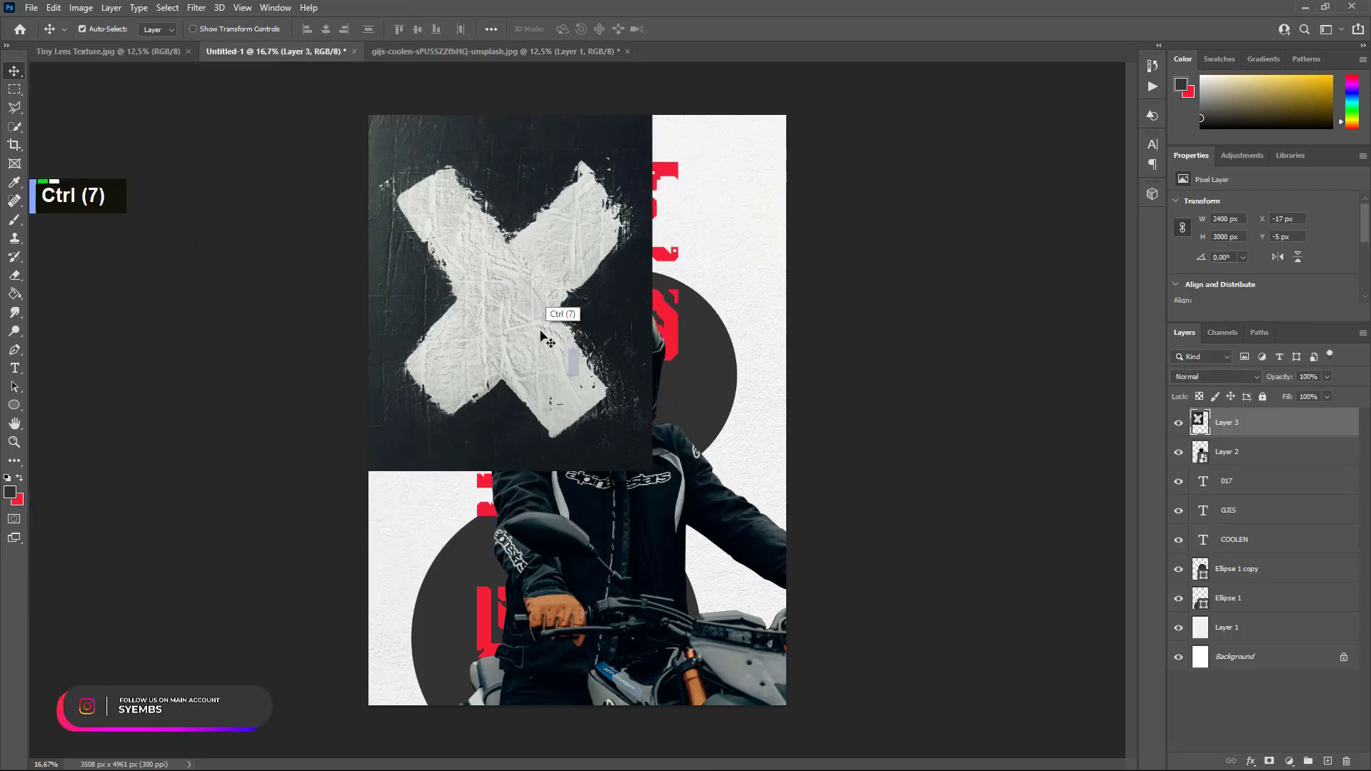
key(ctrl+t)
drag(652, 472, 853, 723)
key(Return)
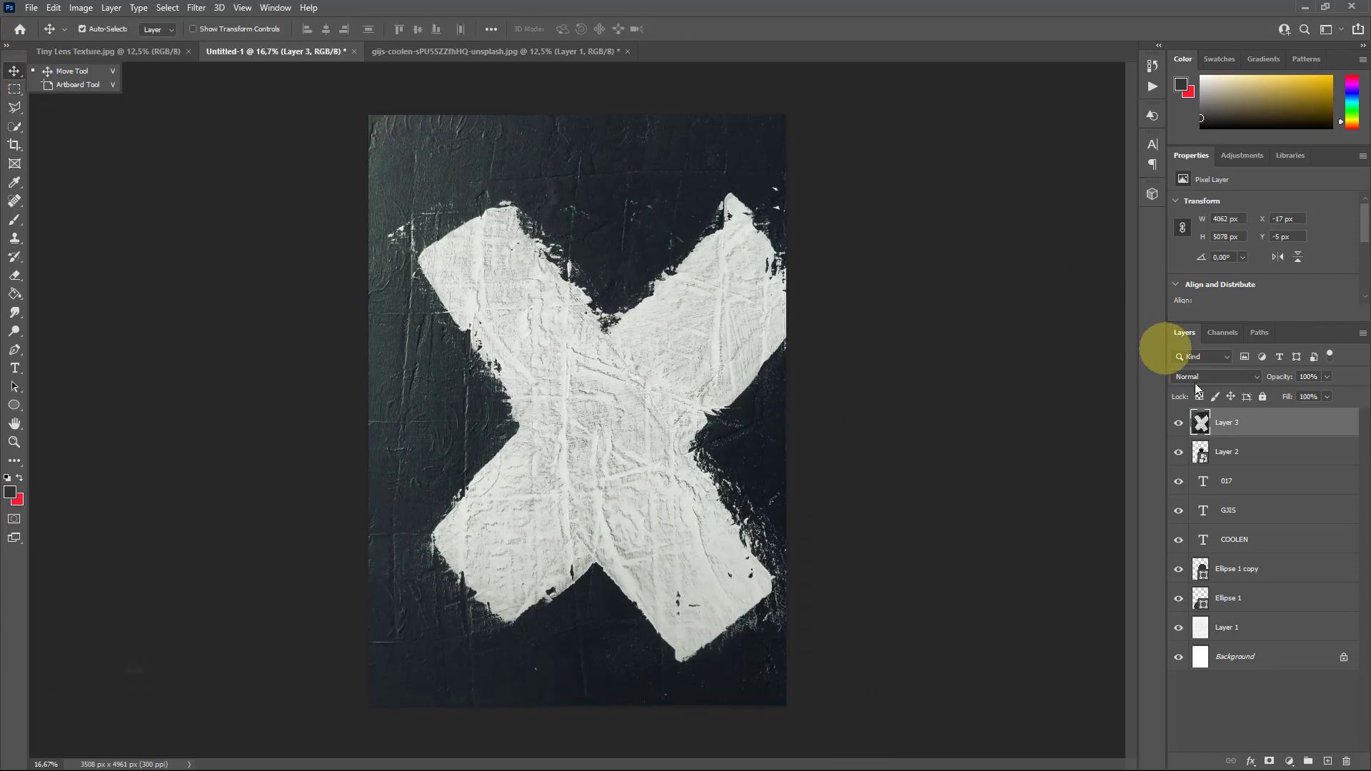
- Set the X image layer's blend mode to Difference and stamp all visible layers into a new layer on top
click(1202, 380)
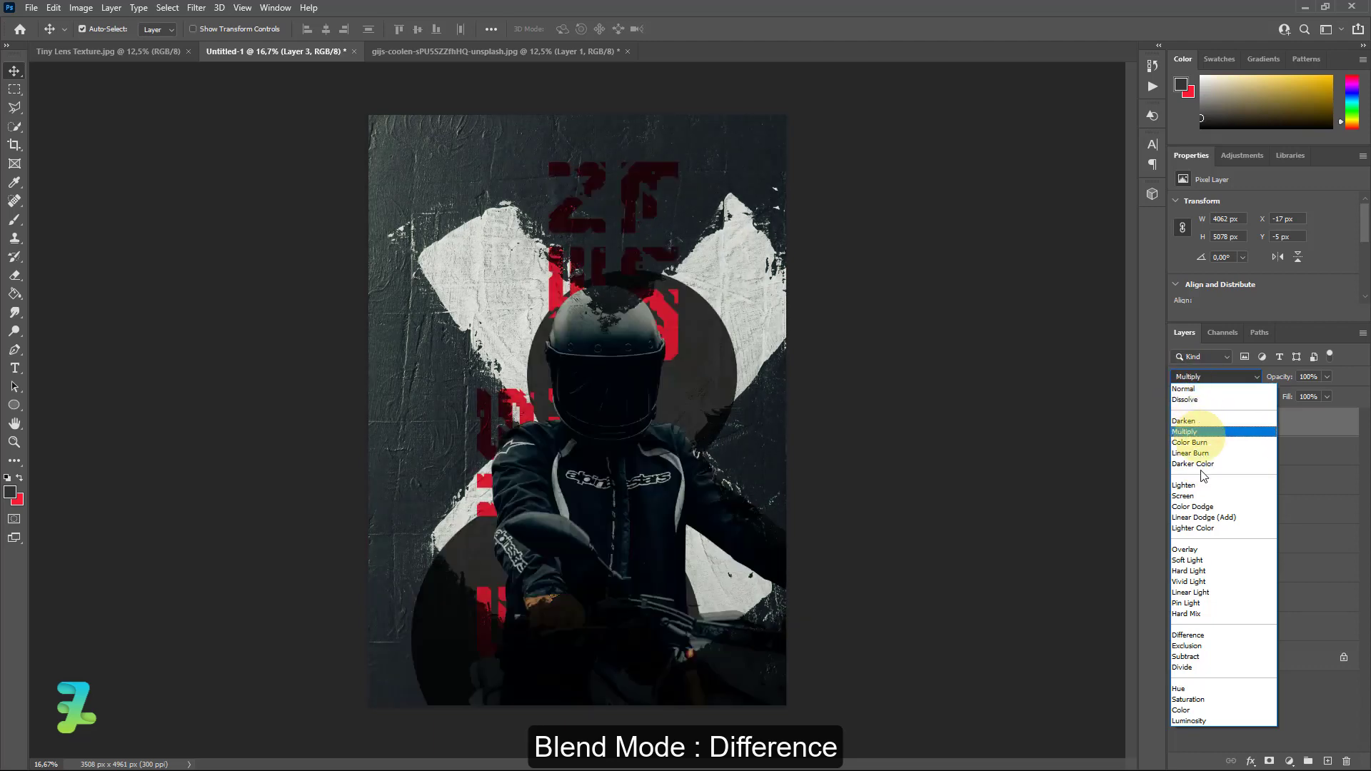
click(1189, 635)
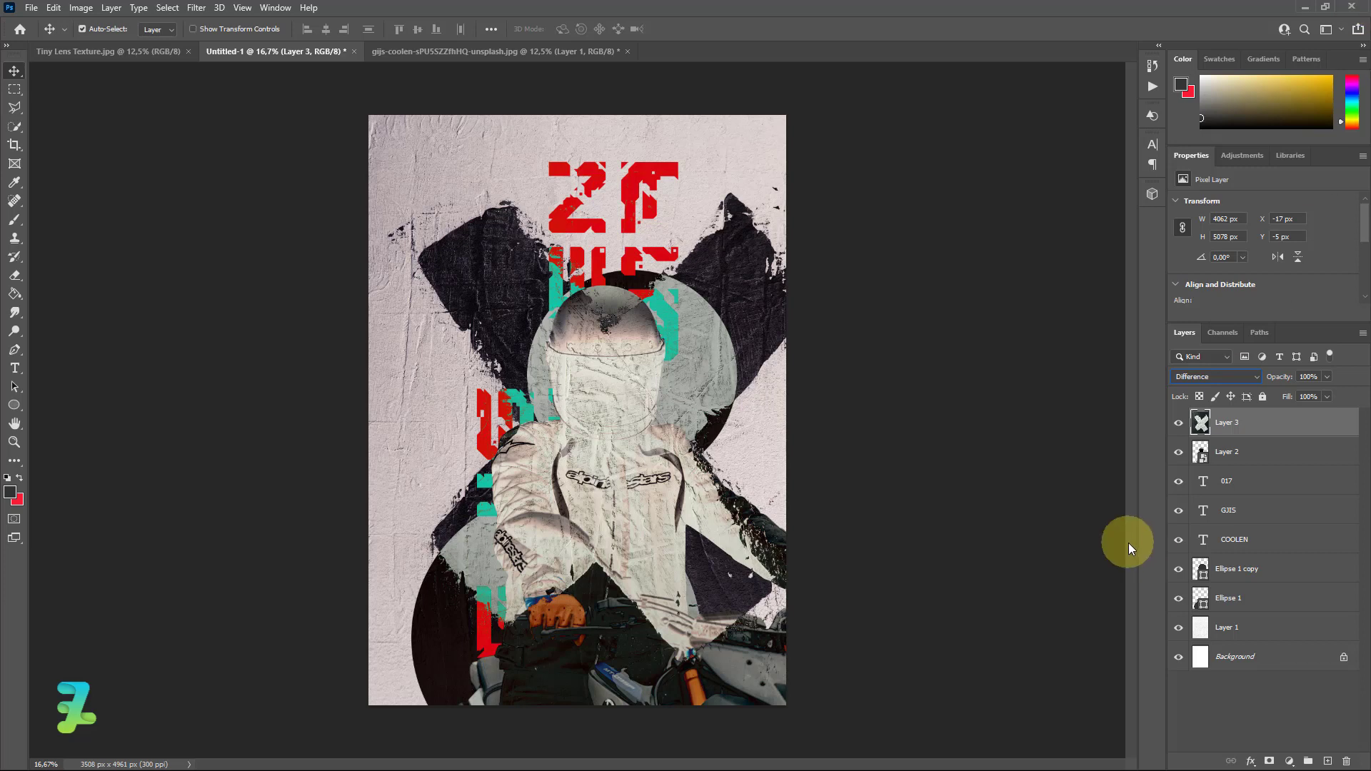
key(ctrl+alt+shift+e)
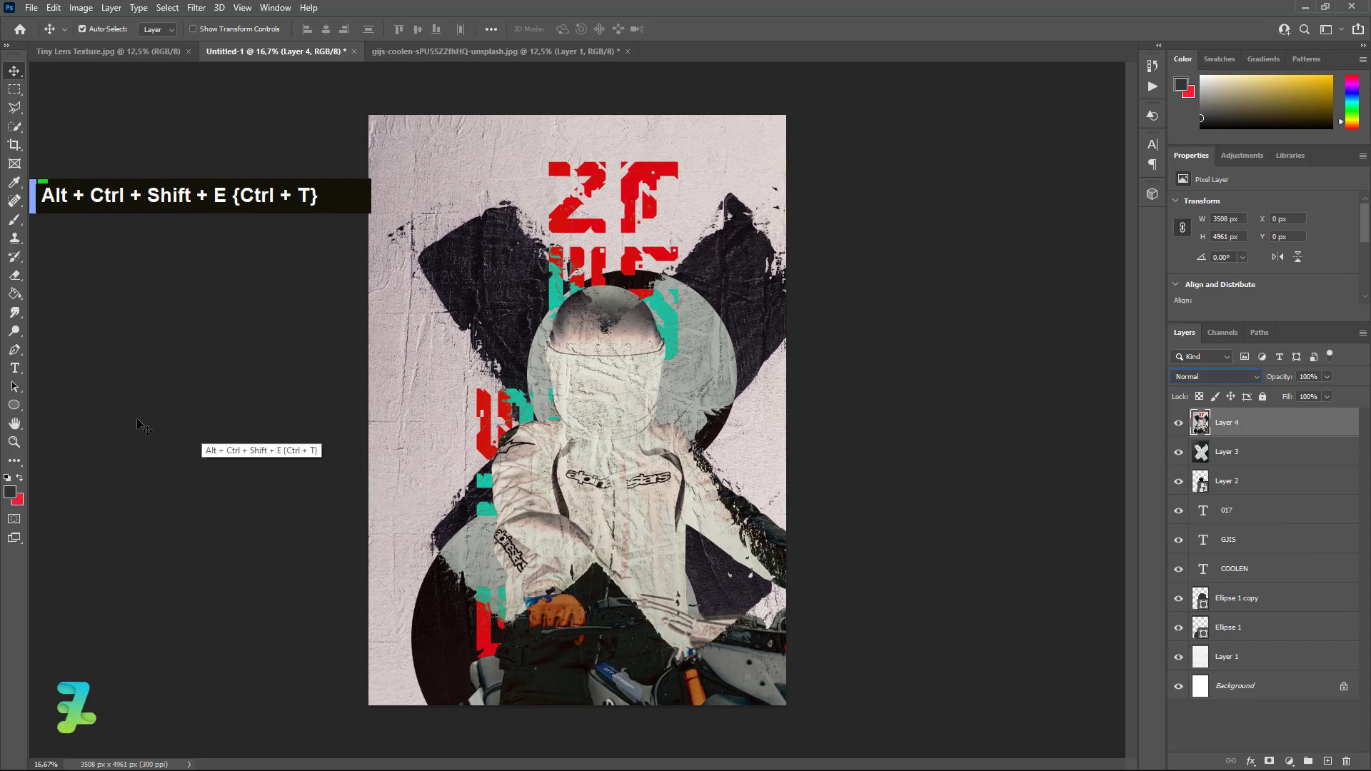
- Draw the Body Screen Tech 9 custom shape from the Body Screen Tech Vol.1 set, about 2586 × 3937 px, over the poster's centre
right_click(13, 407)
click(56, 473)
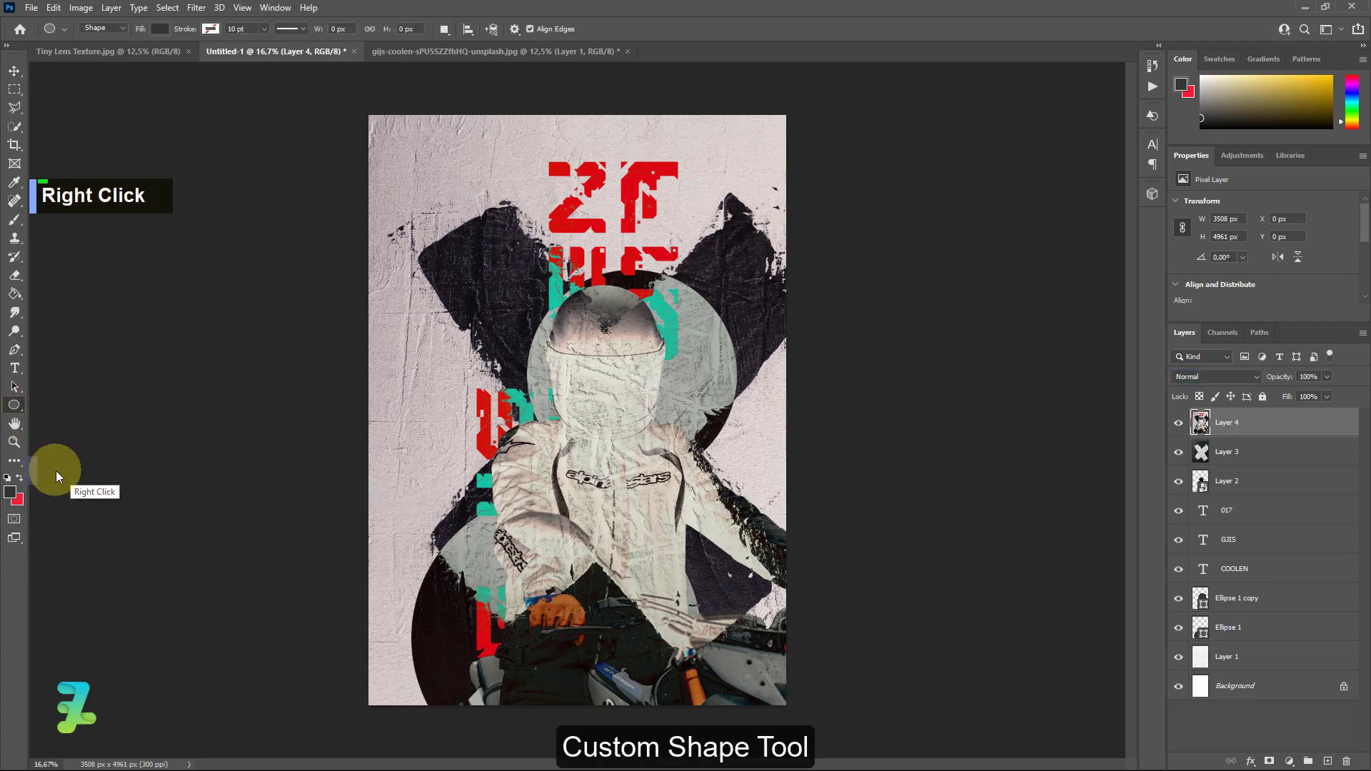
click(576, 29)
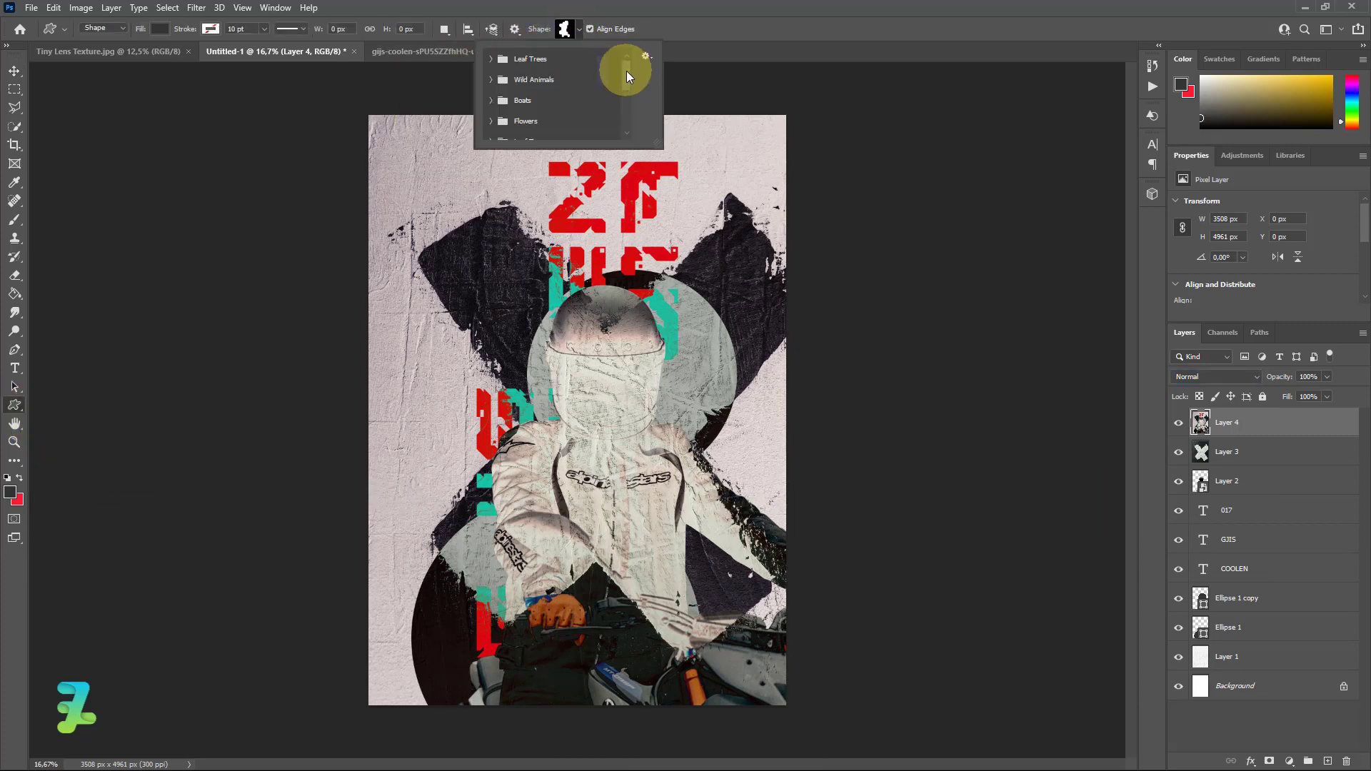
drag(627, 72, 627, 147)
click(491, 131)
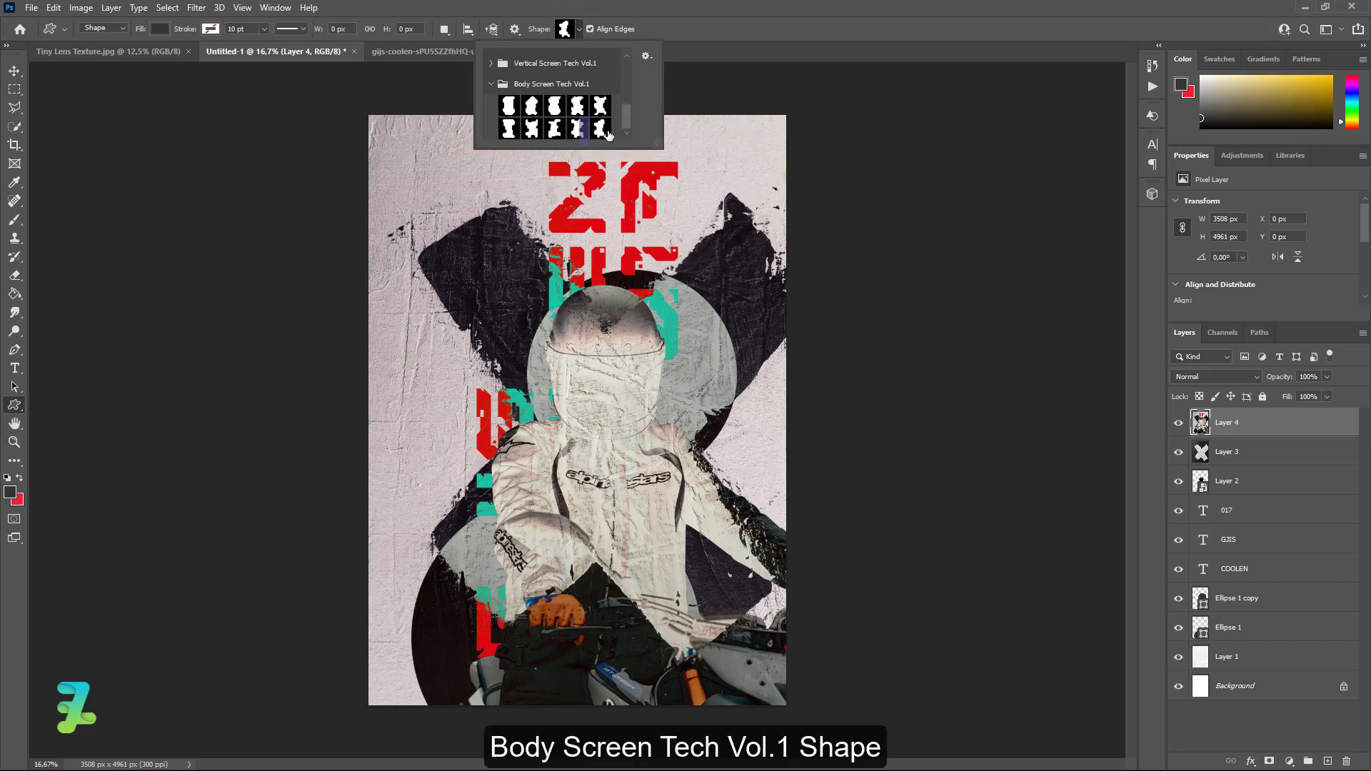
click(577, 30)
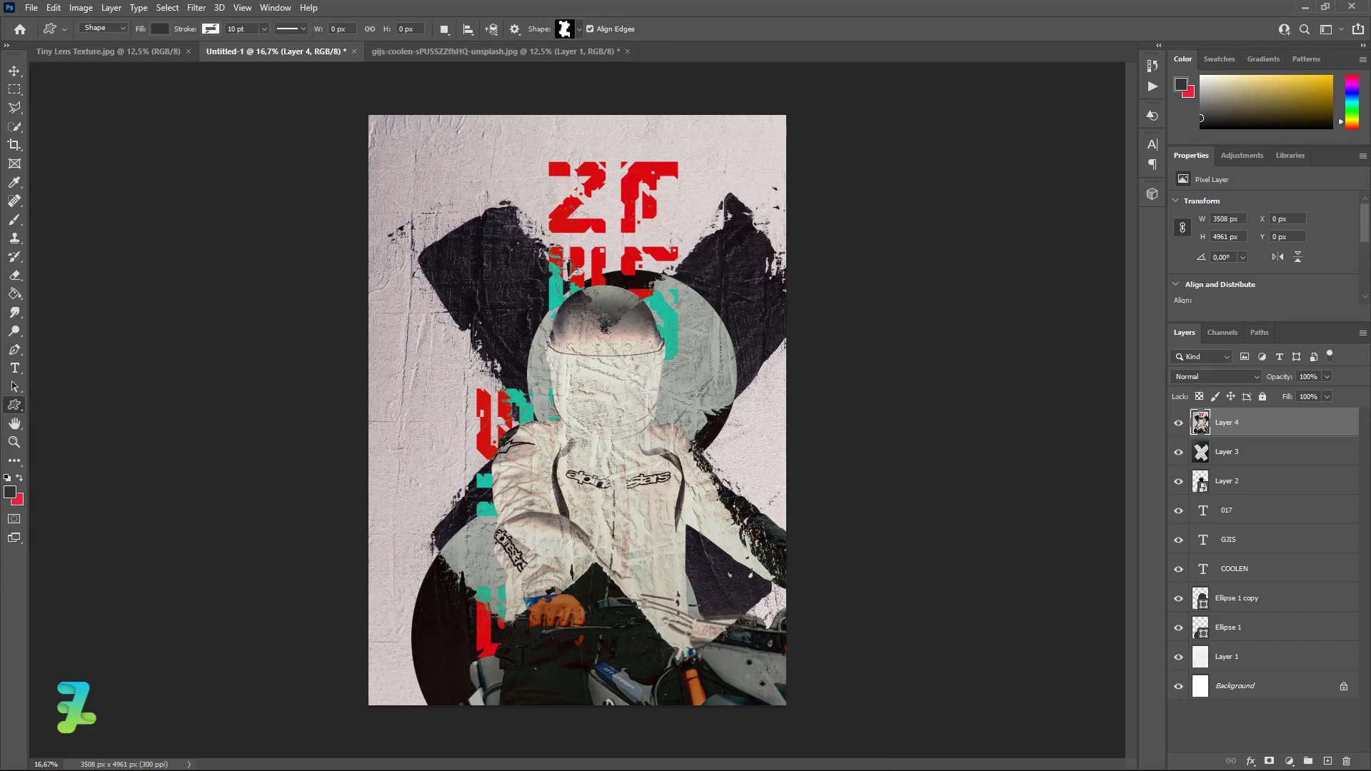
drag(426, 163, 732, 644)
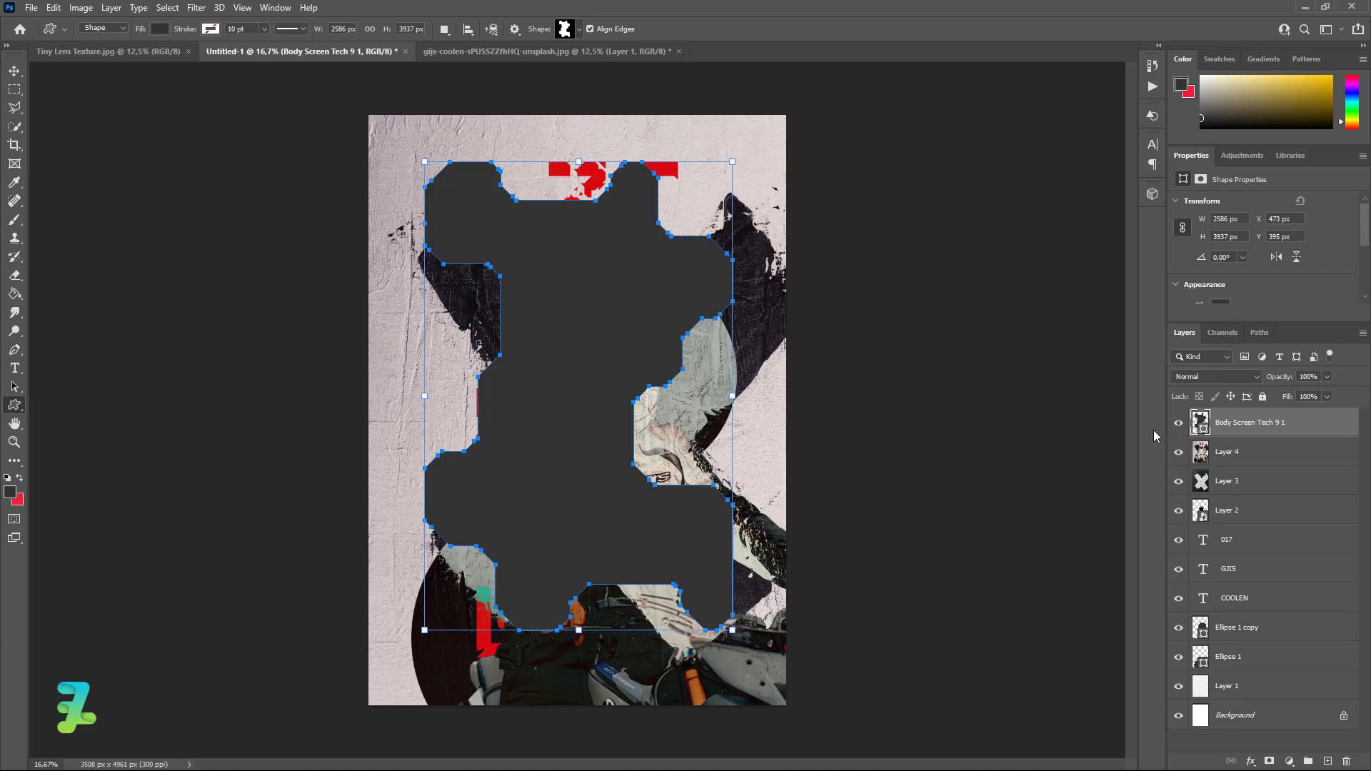
- Change the Body Screen Tech 9 shape's fill color to black #000000
double_click(1201, 422)
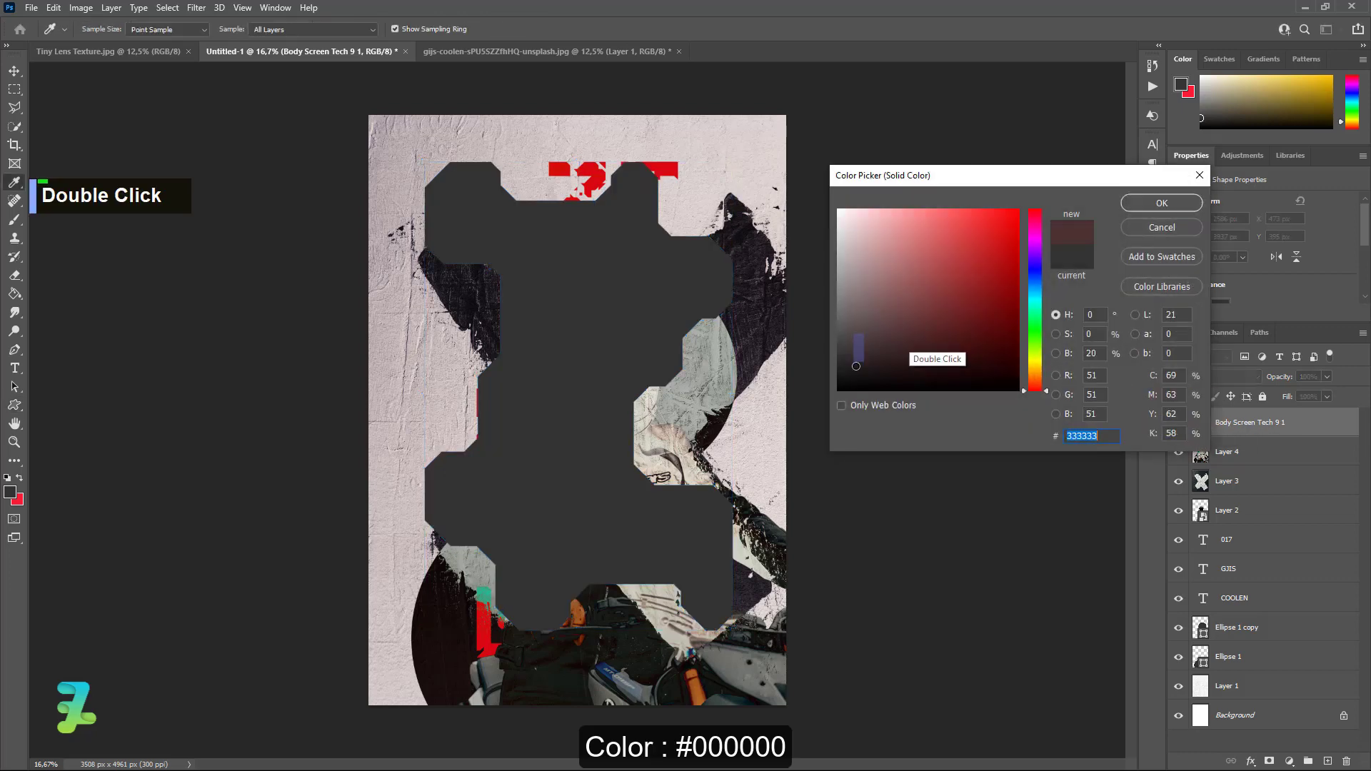
drag(994, 358, 775, 465)
click(1156, 212)
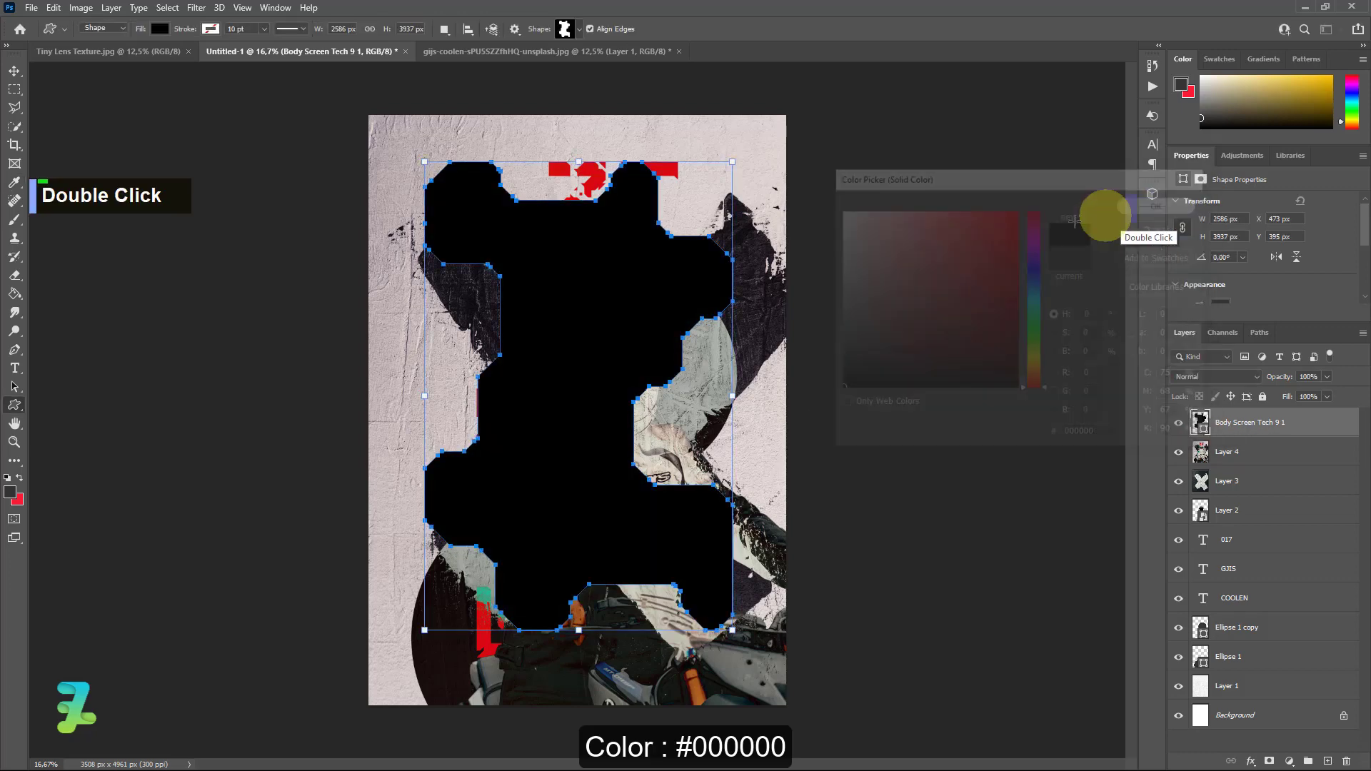
- Center the black shape horizontally and vertically on the full canvas and clear the selection used for aligning
click(14, 71)
drag(577, 332, 580, 363)
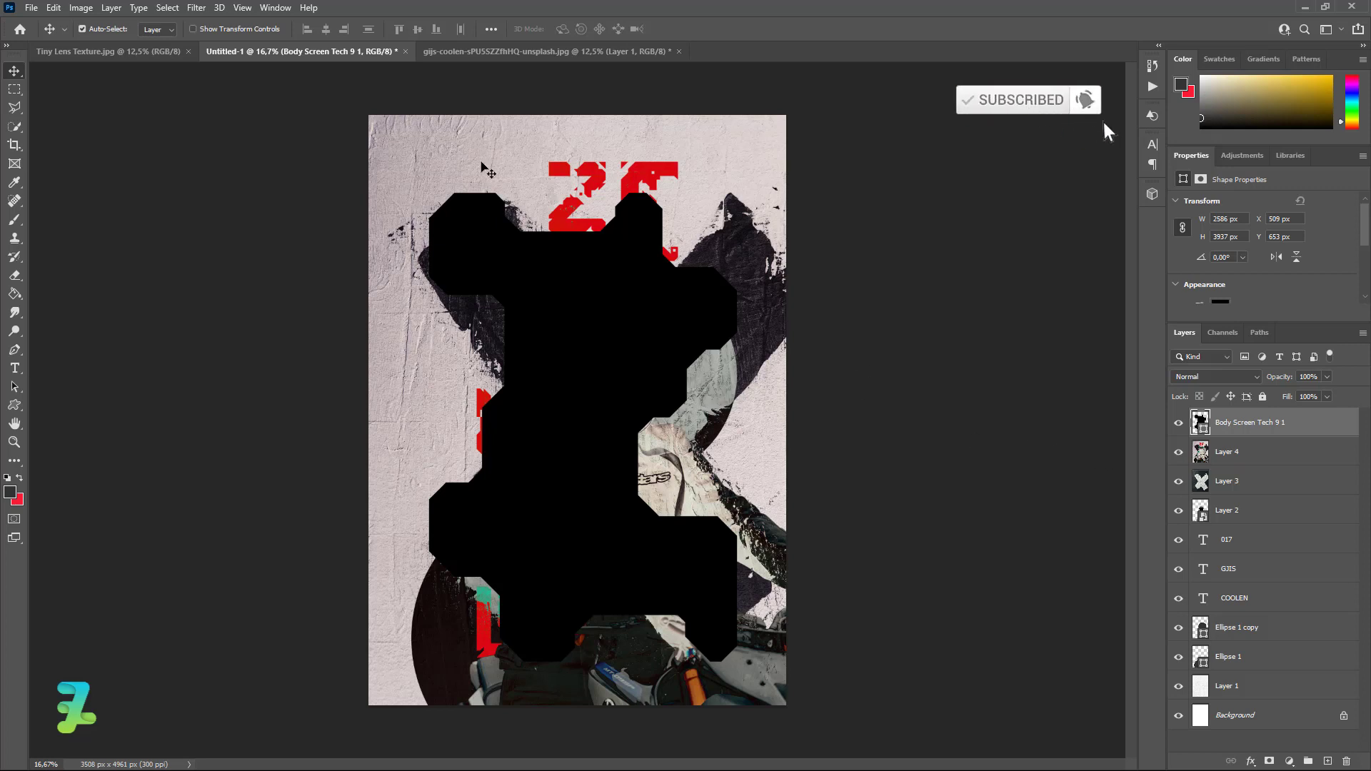
key(ctrl+a)
click(327, 30)
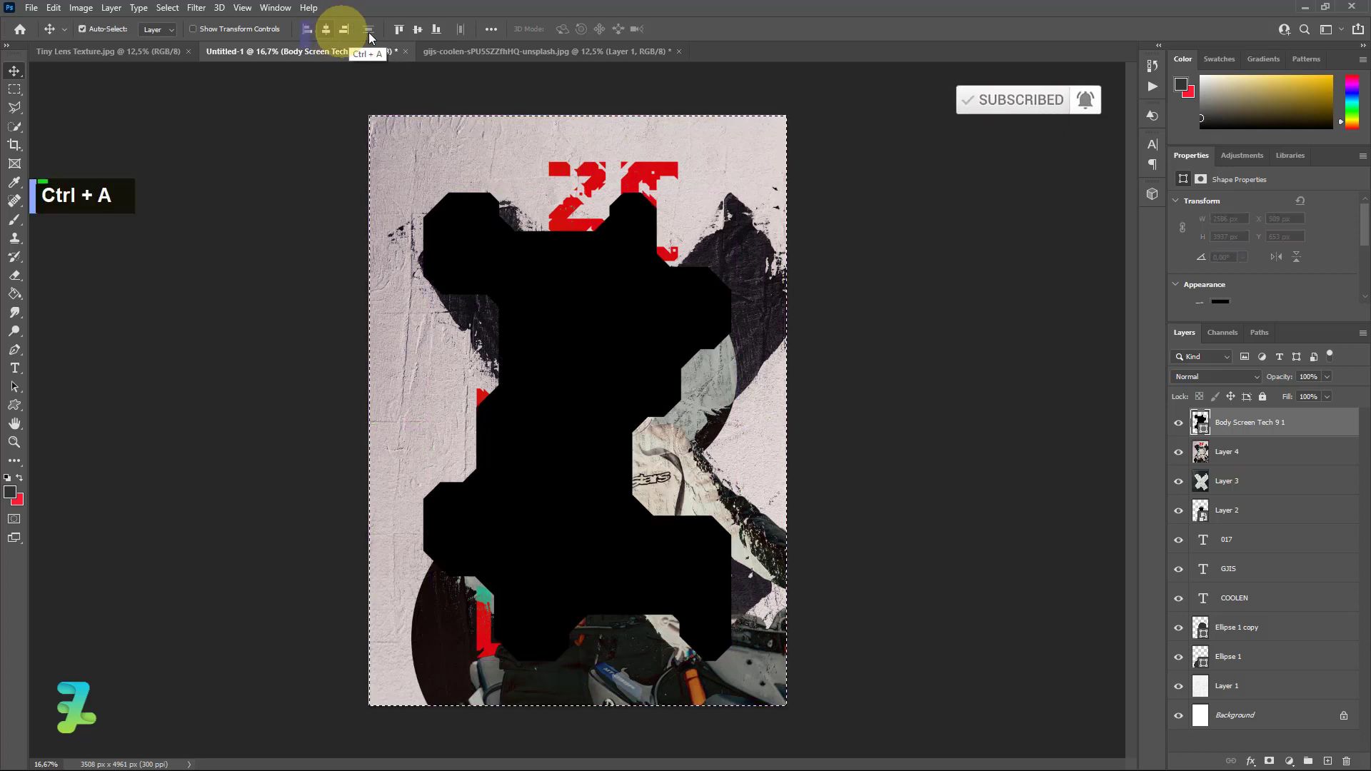
click(417, 30)
key(ctrl+d)
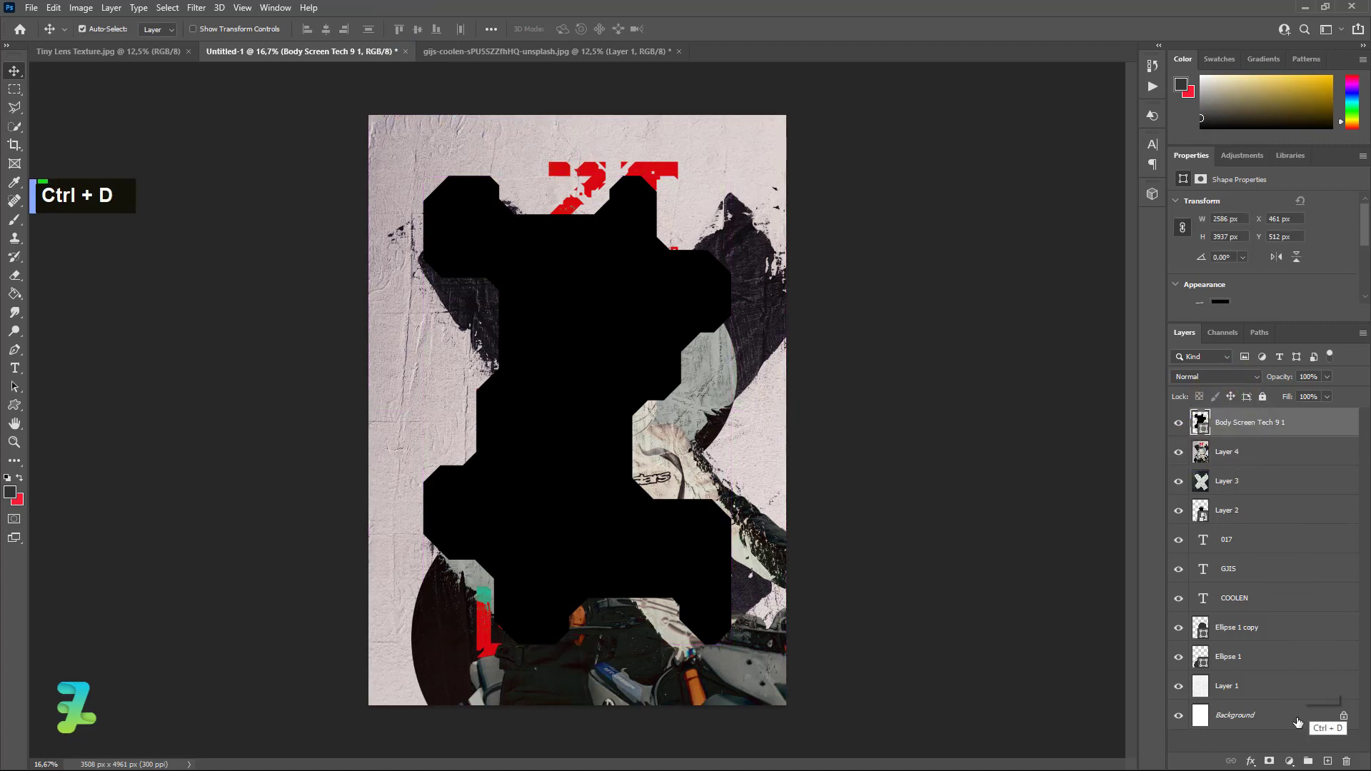
- Convert the Body Screen Tech 9 shape layer to a Smart Object and add a layer mask to it
right_click(1315, 439)
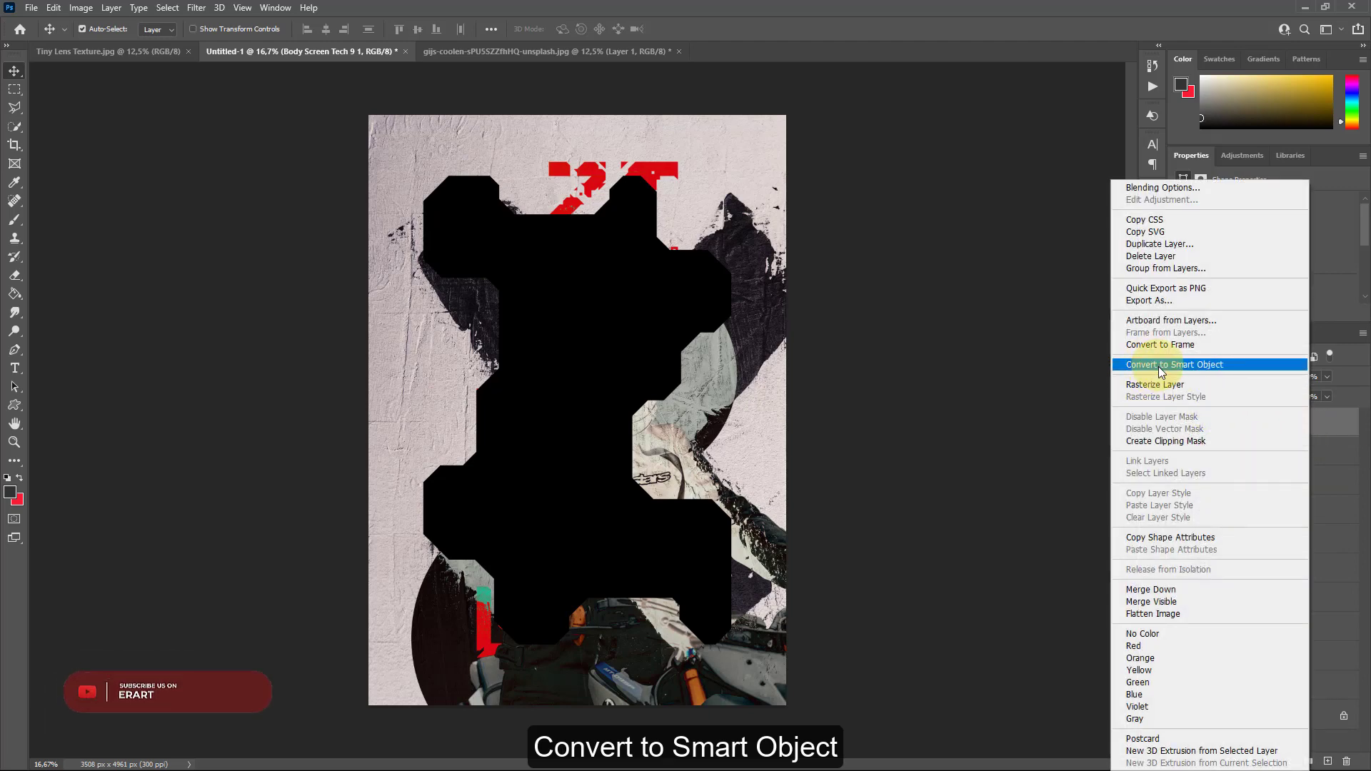
click(1161, 367)
click(1269, 761)
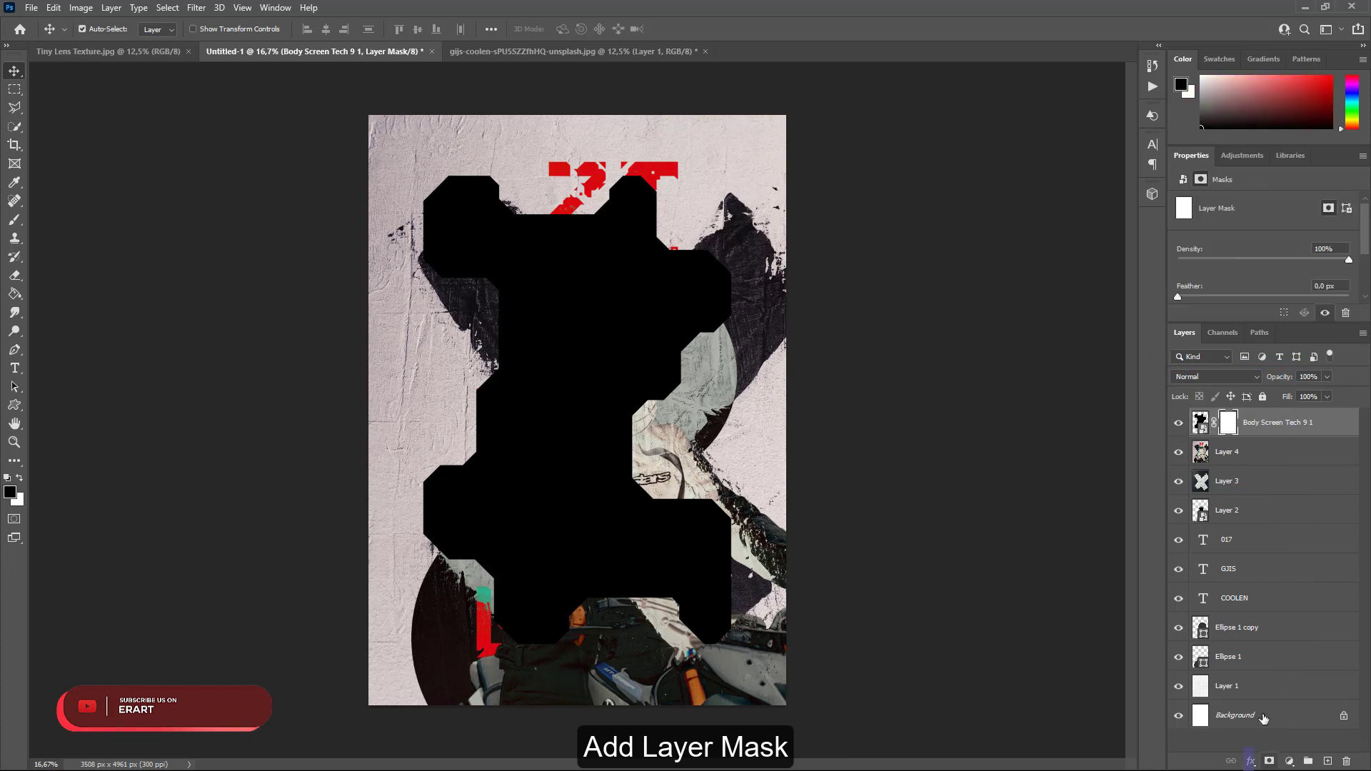
- Set up a hard round brush of 200 px at 100% hardness for painting on the layer mask
click(14, 220)
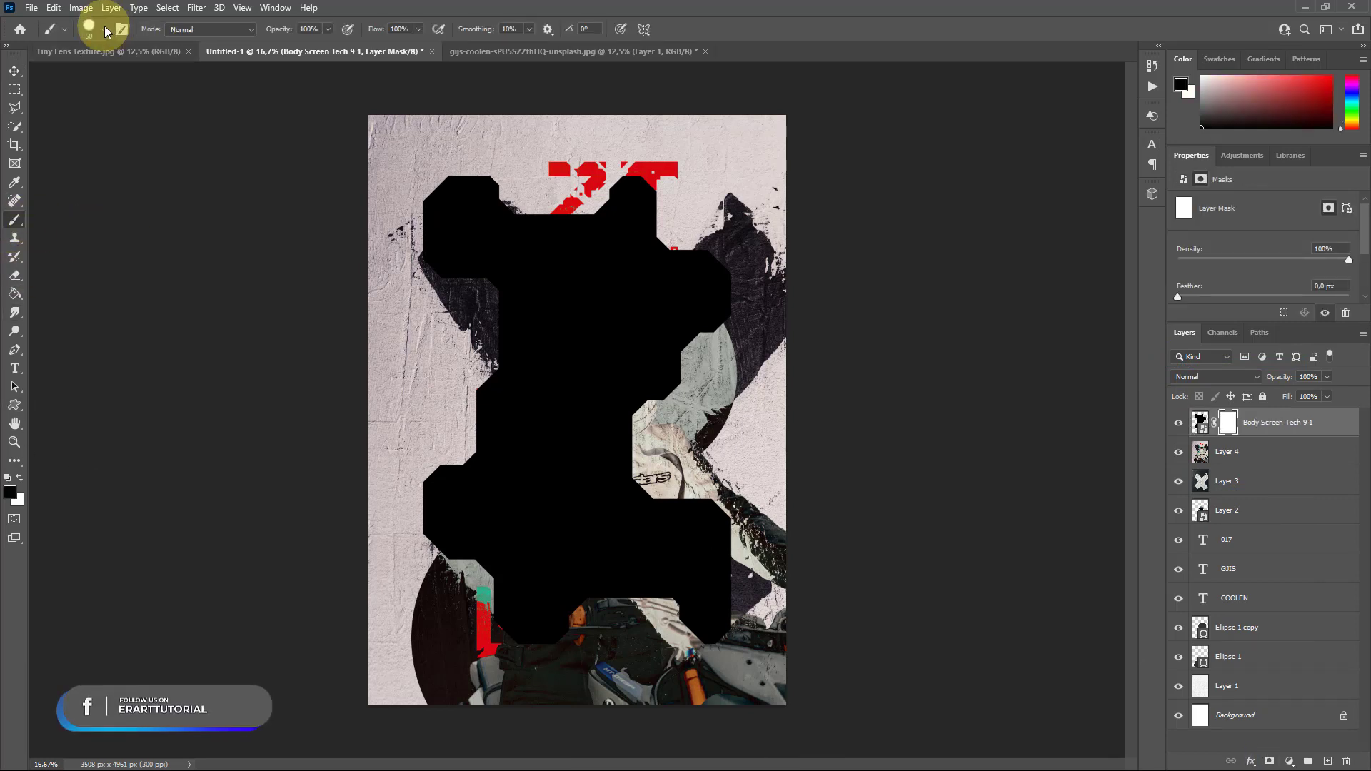
click(104, 30)
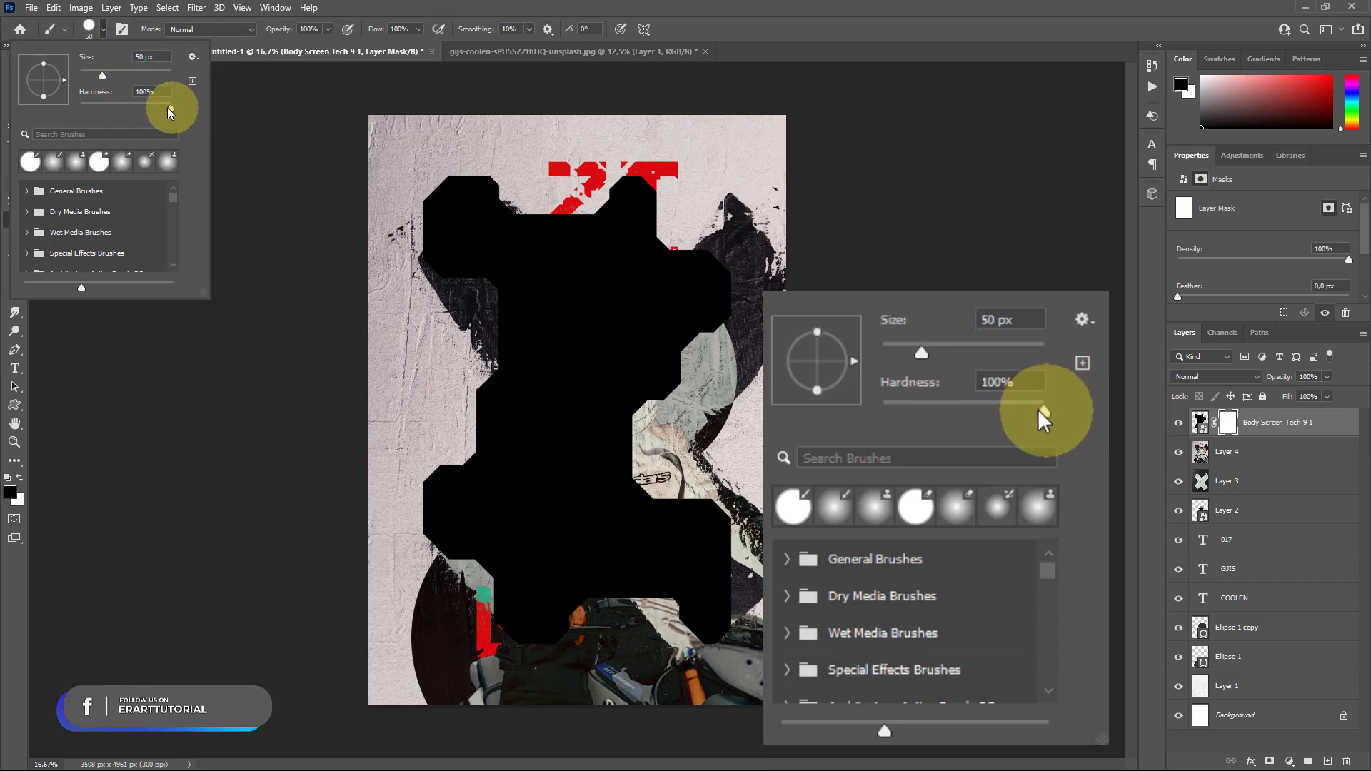
click(473, 240)
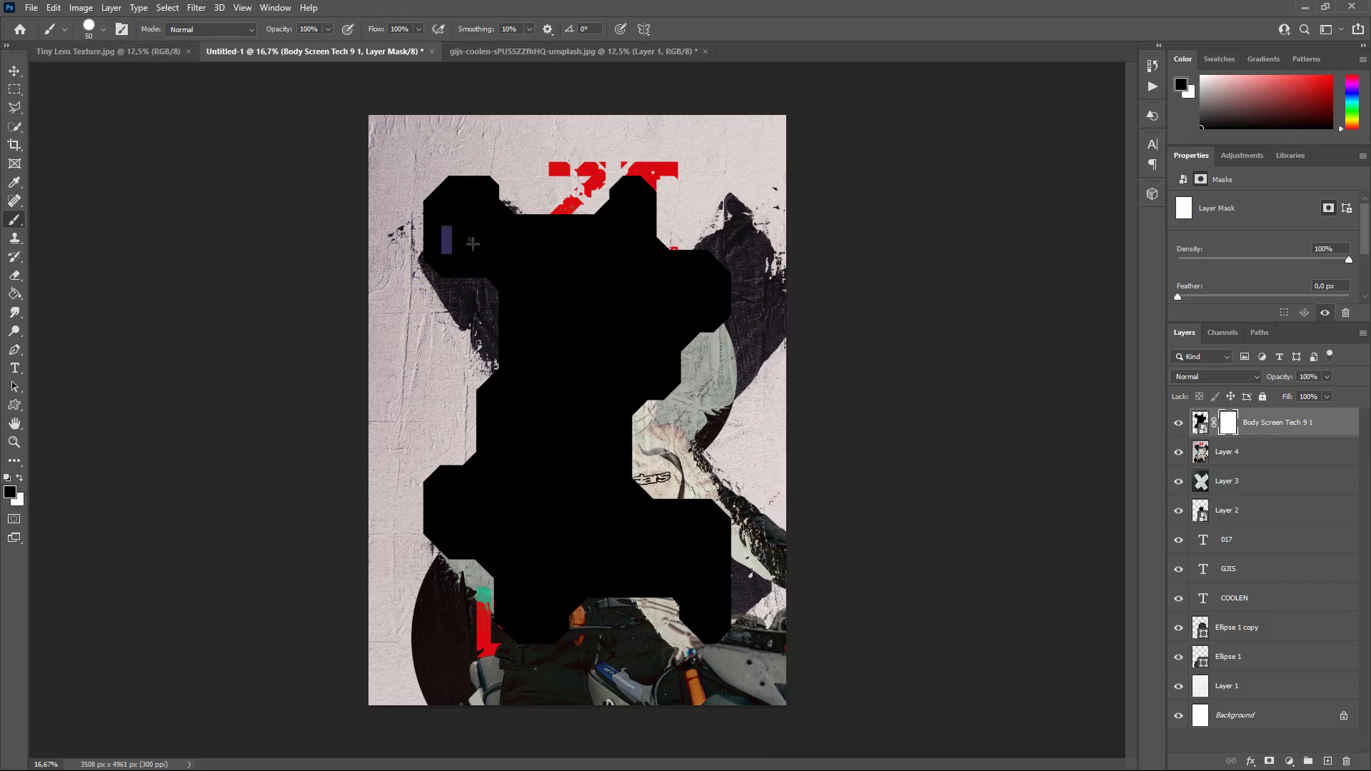
key(ctrl+z)
key(ctrl+z)
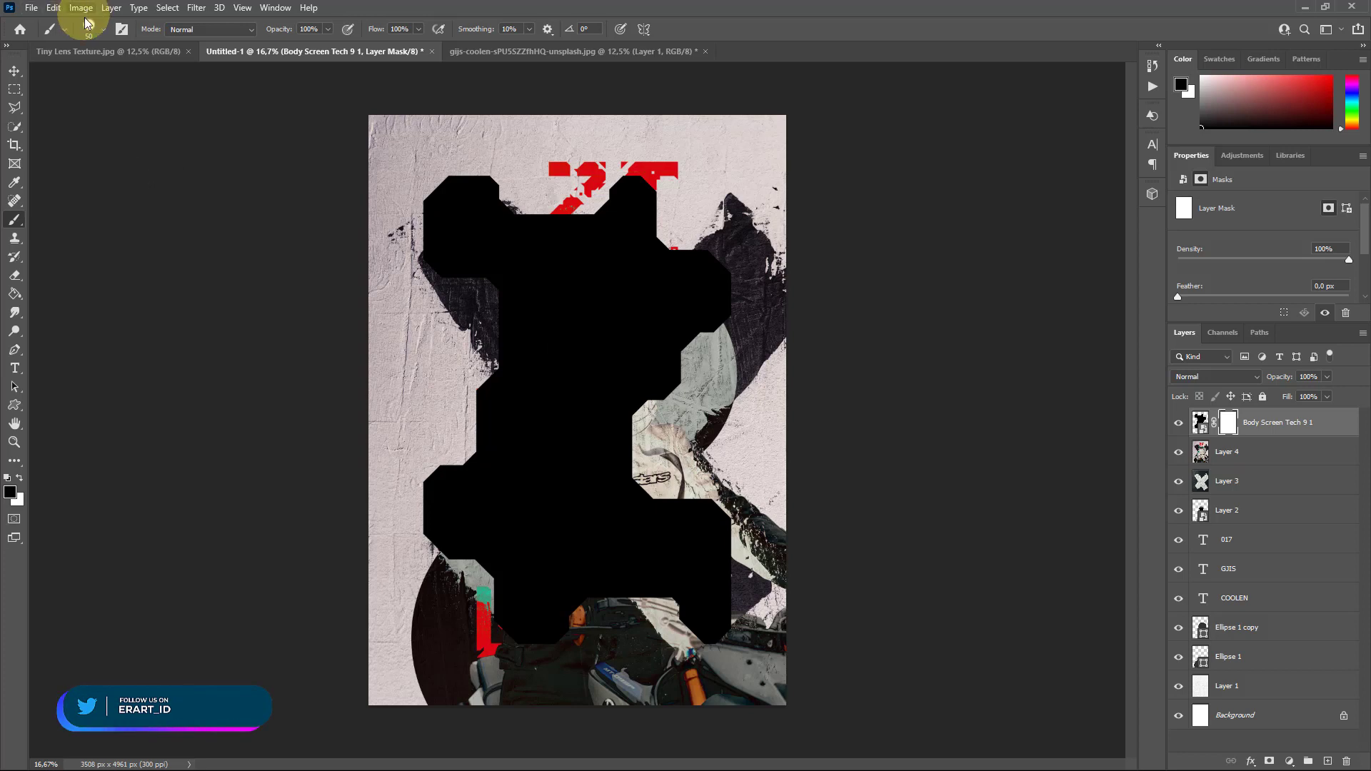
click(103, 29)
double_click(141, 57)
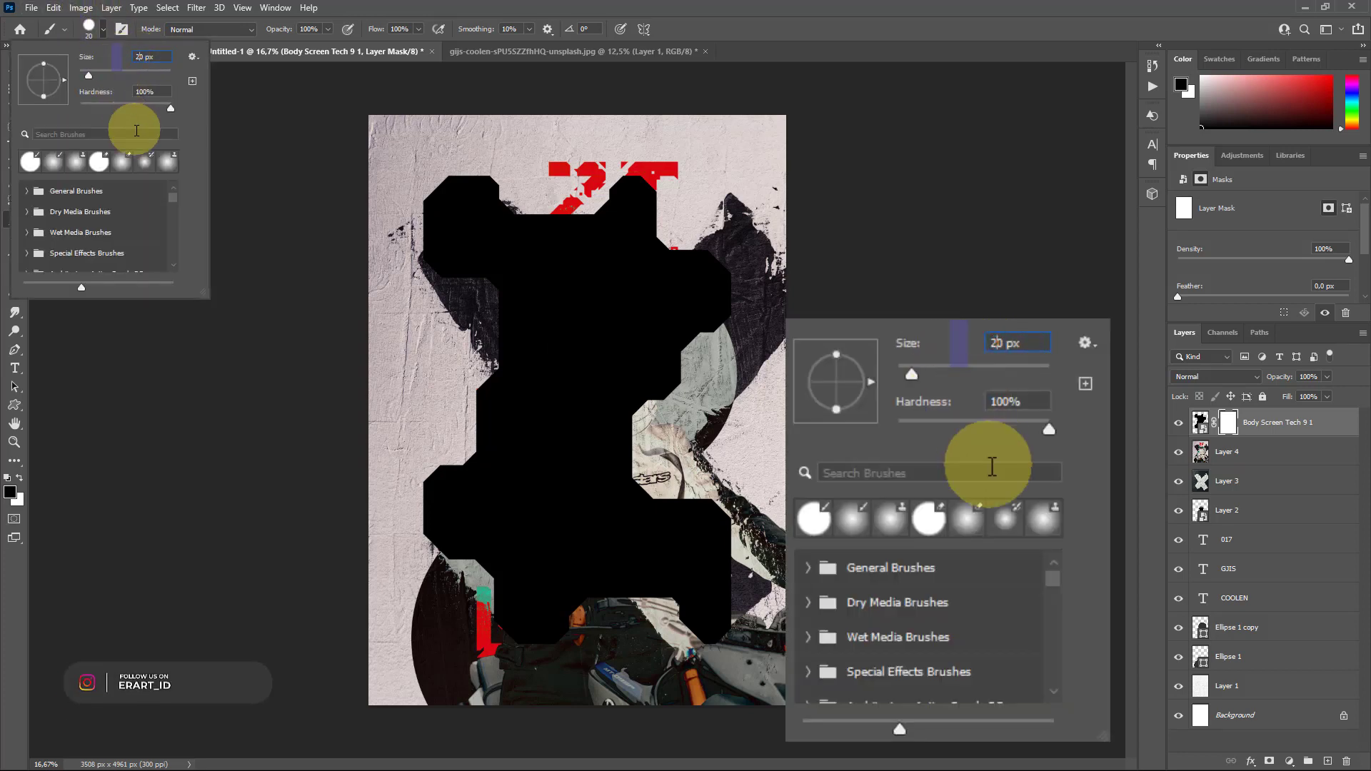
text(200)
click(522, 266)
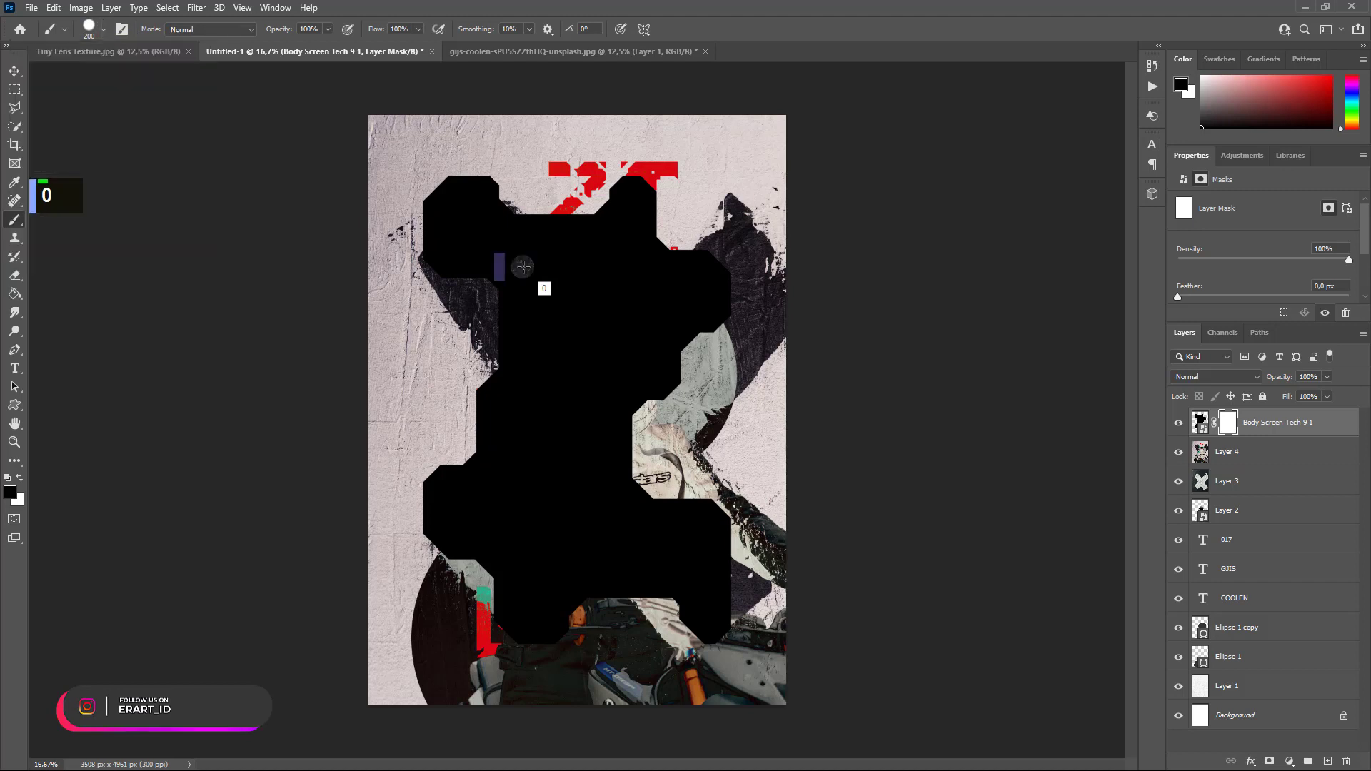
key(ctrl+z)
click(458, 219)
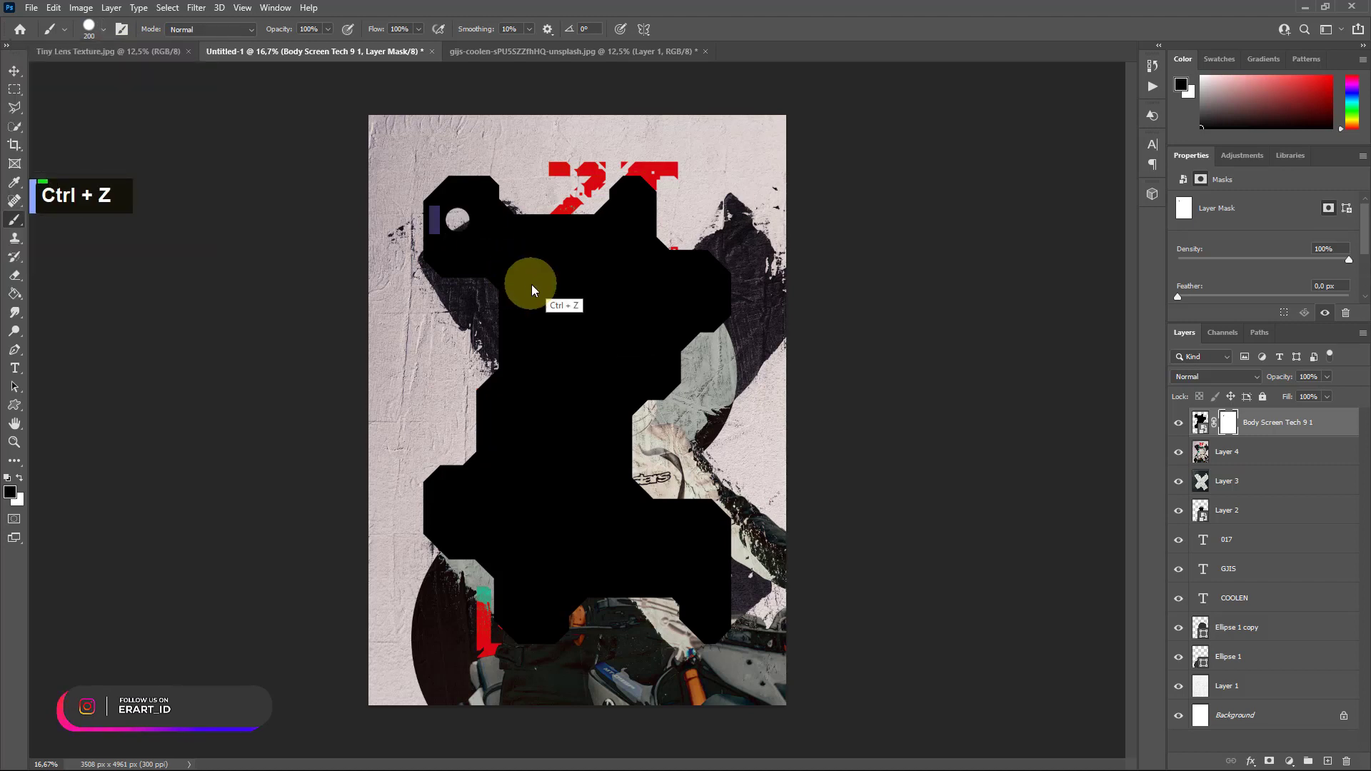
key(ctrl+z)
key(ctrl+z)
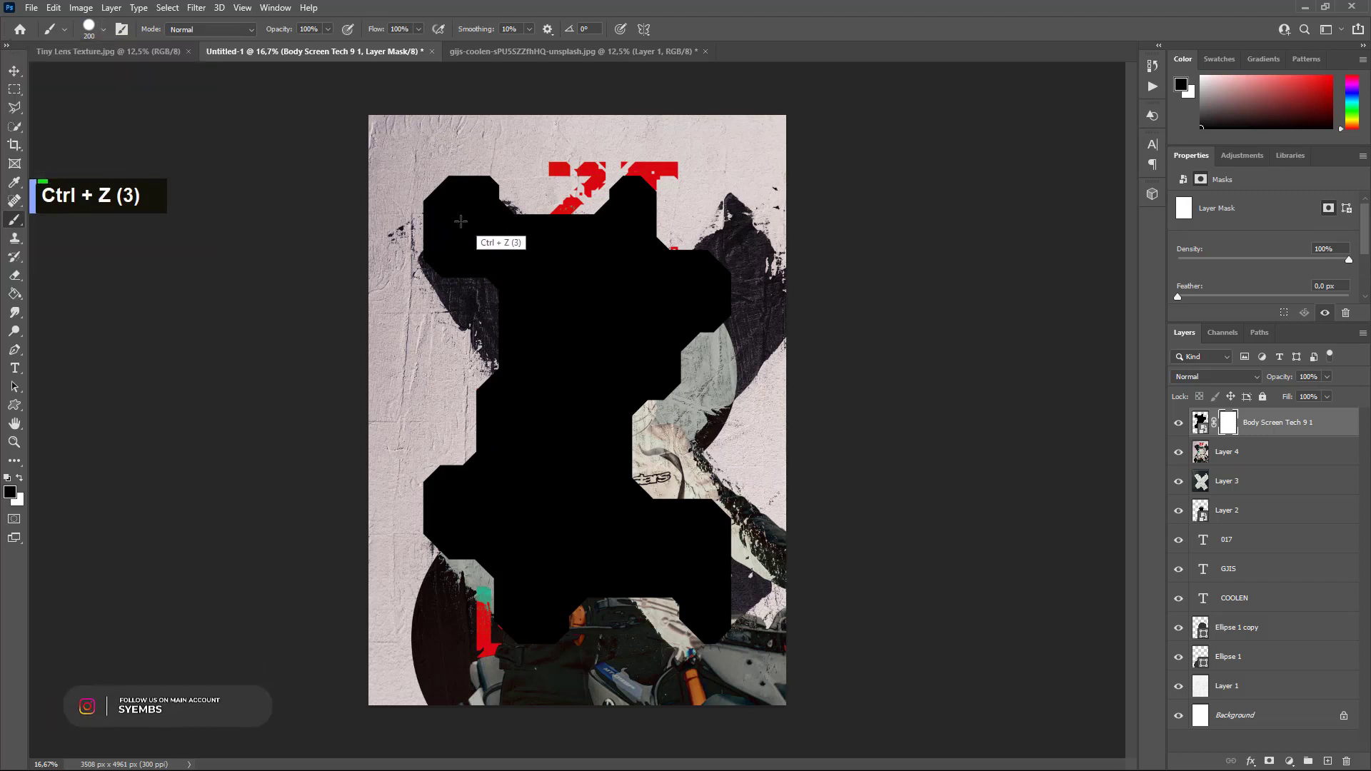
- Mask out 200 px round holes in the black shape's upper-left, right, lower-right, lower-left and bottom lobes
click(460, 224)
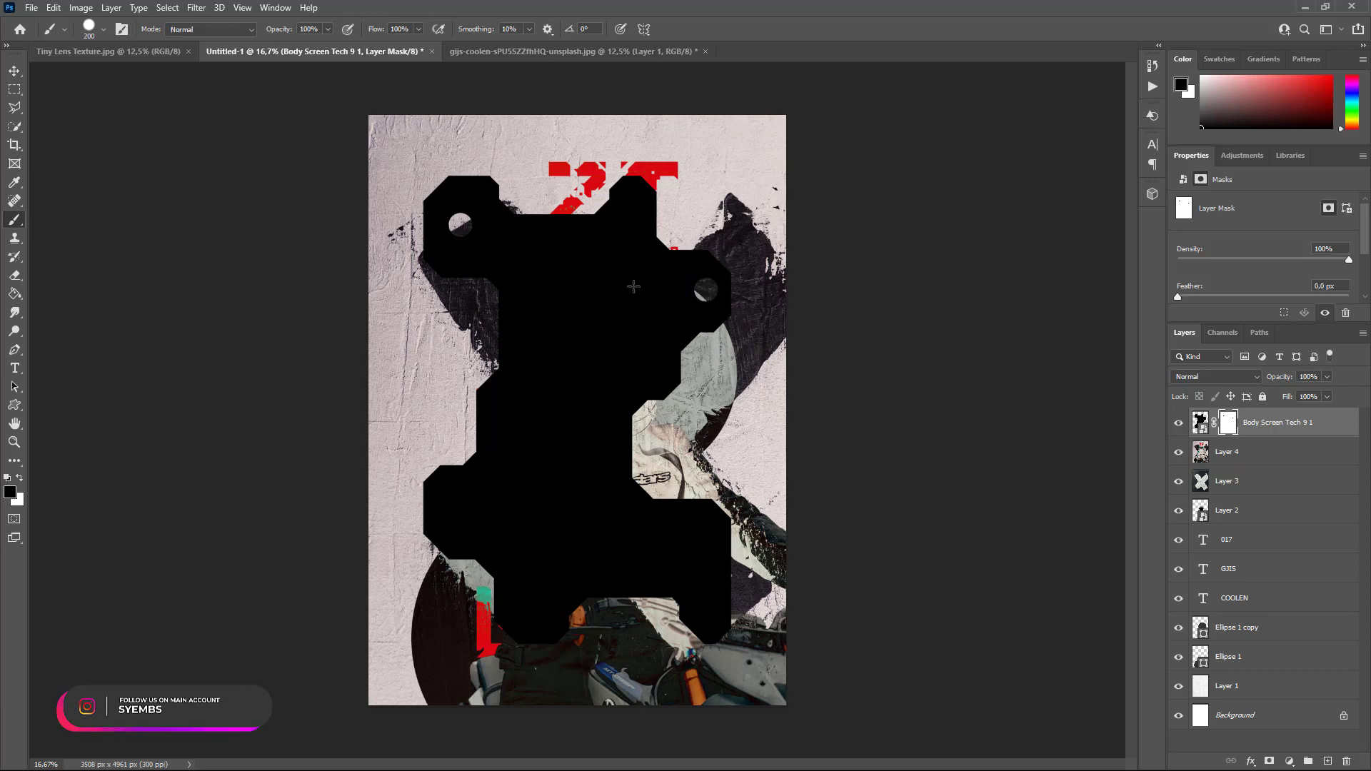
click(708, 609)
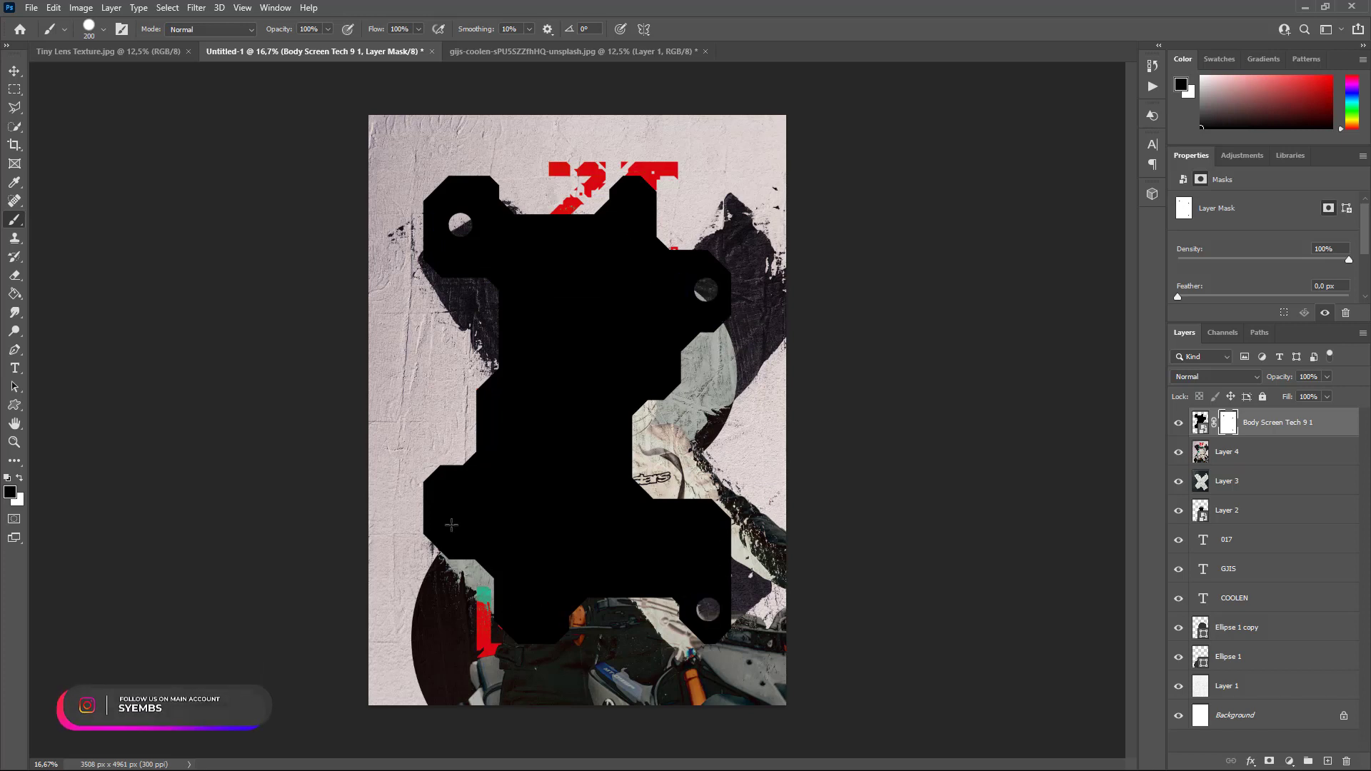
click(451, 510)
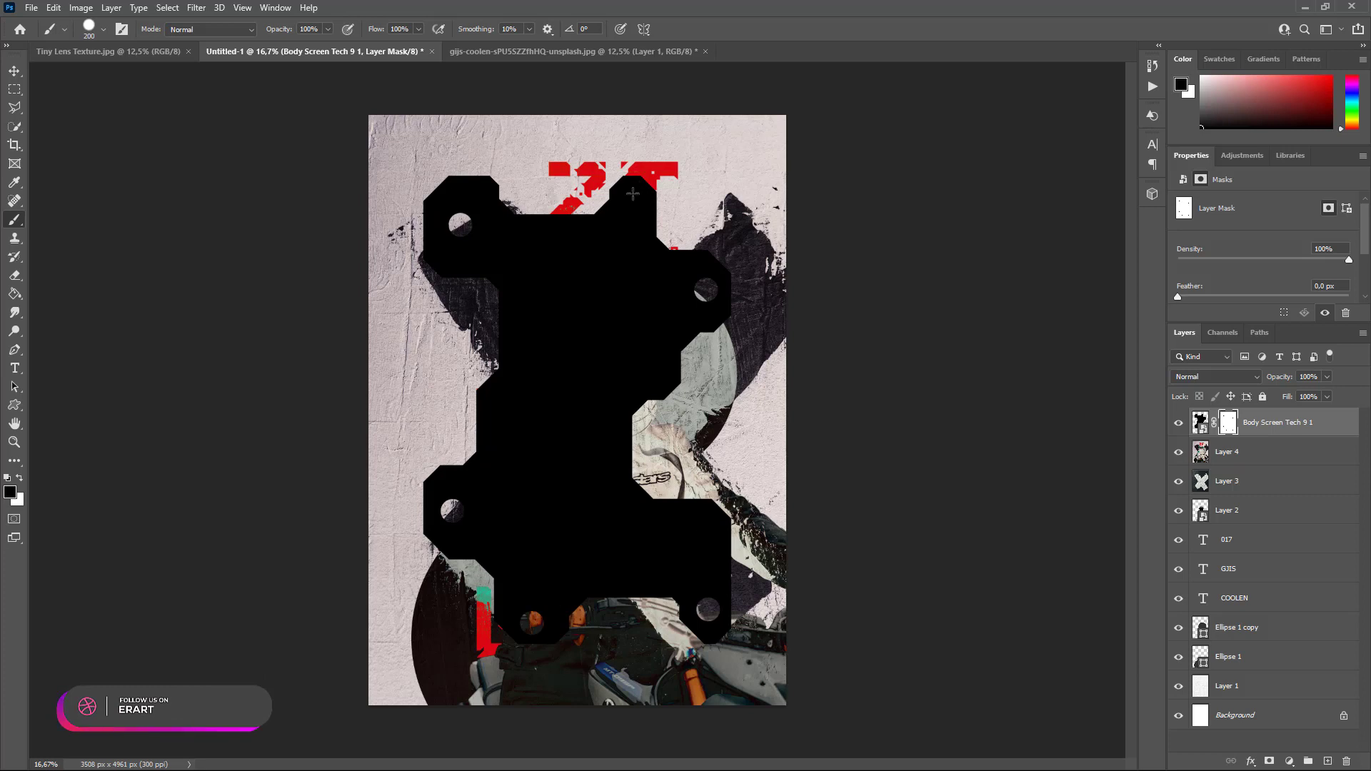
click(632, 193)
key(ctrl+z)
key(ctrl+z)
key(ctrl+z)
key(ctrl+z)
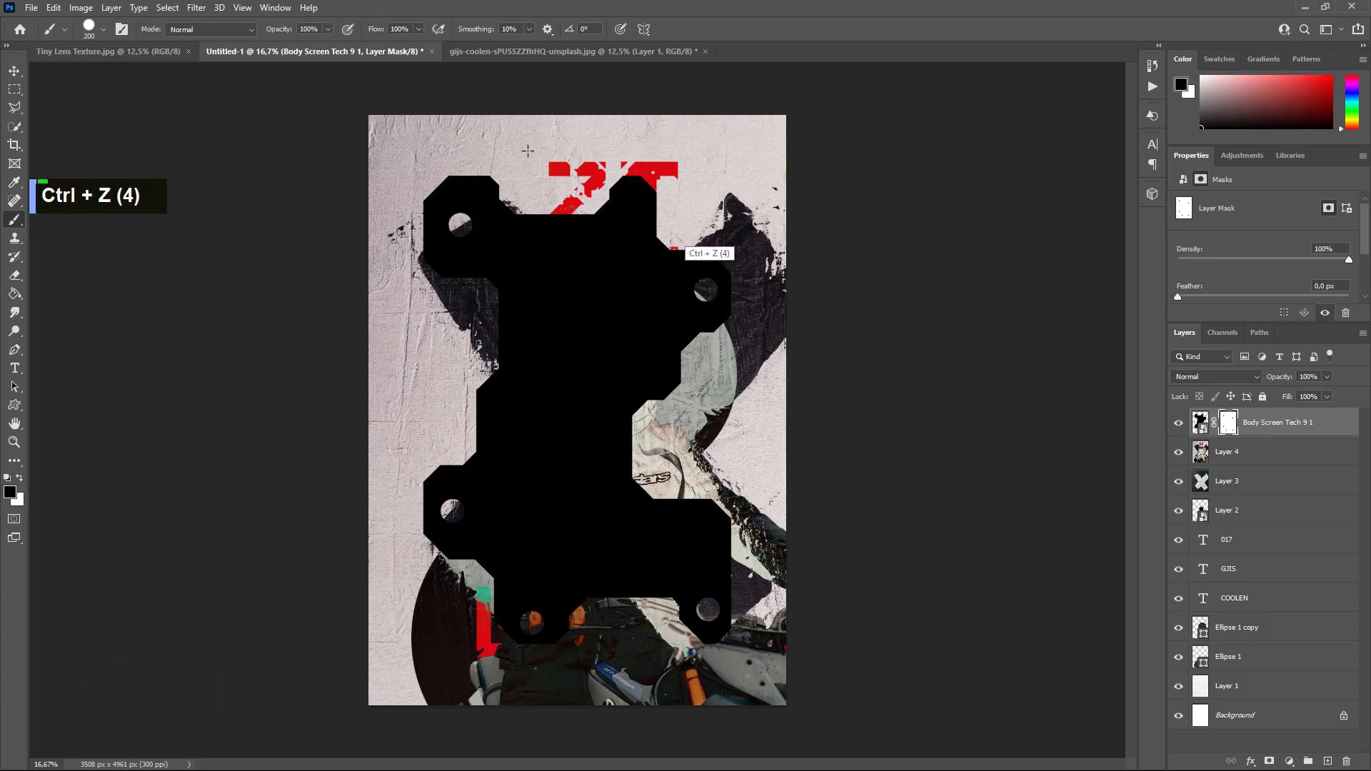
- Reduce the brush to 150 px and mask out a smaller round hole in the black shape's narrow top lobe
key(bracketleft)
key(bracketleft)
key(bracketleft)
key(bracketright)
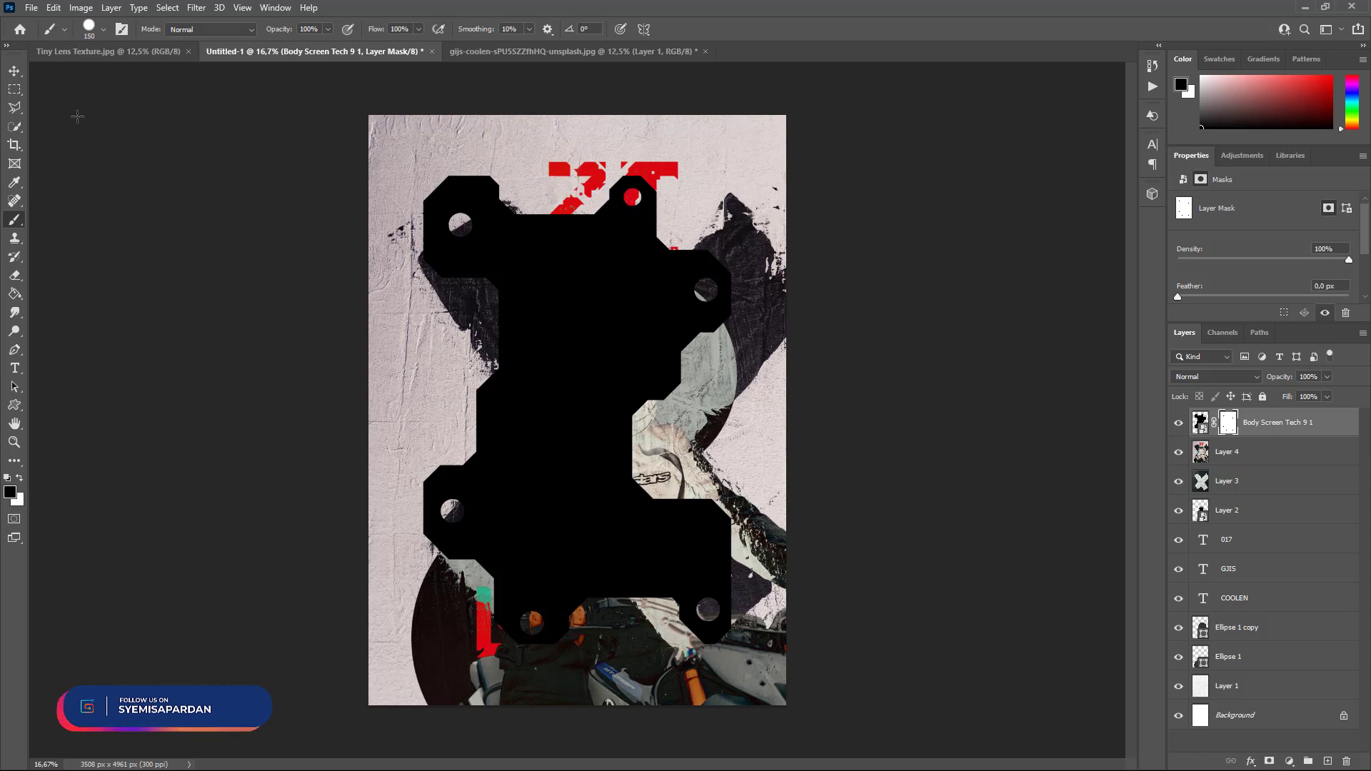
click(15, 71)
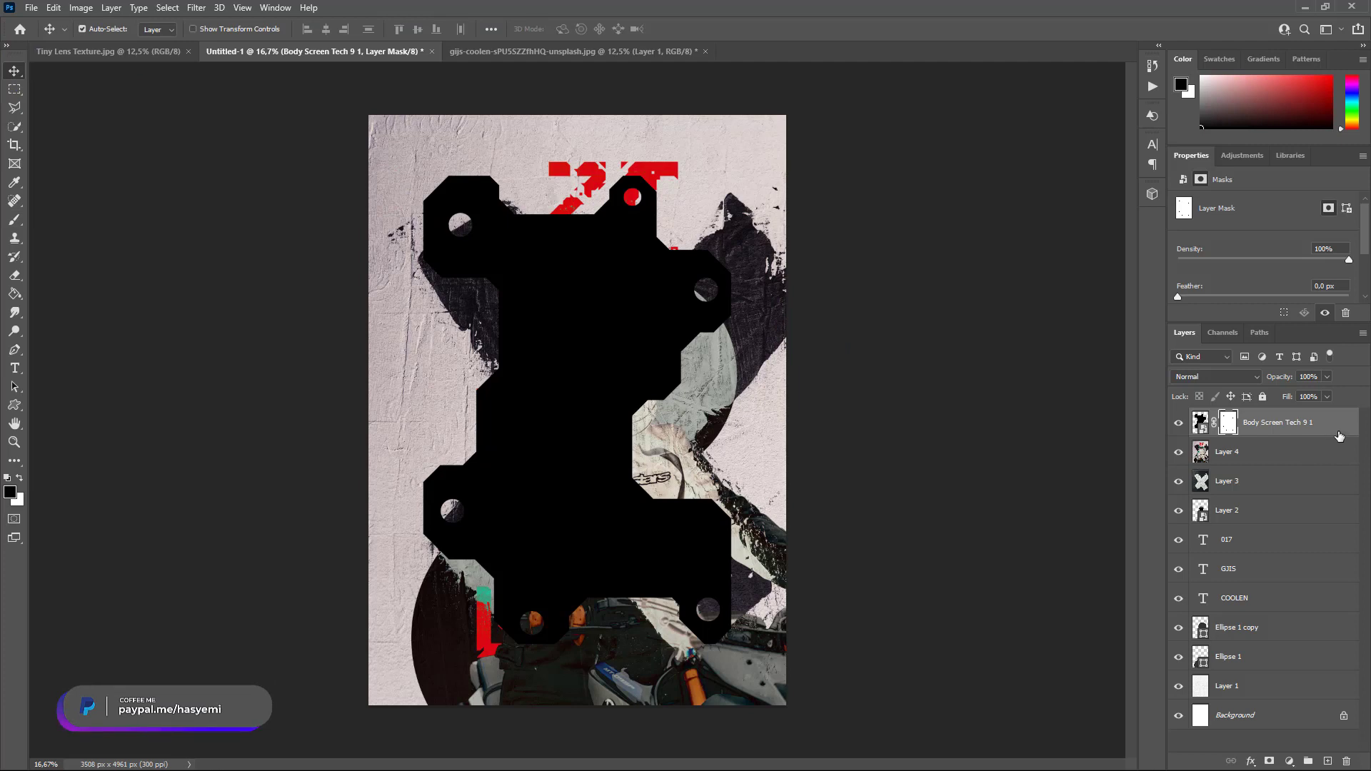
- Add Bevel & Emboss to the black shape: Emboss, Smooth, depth 115%, size 0 px, soften 2 px, angle 63°, altitude 0°
double_click(1341, 433)
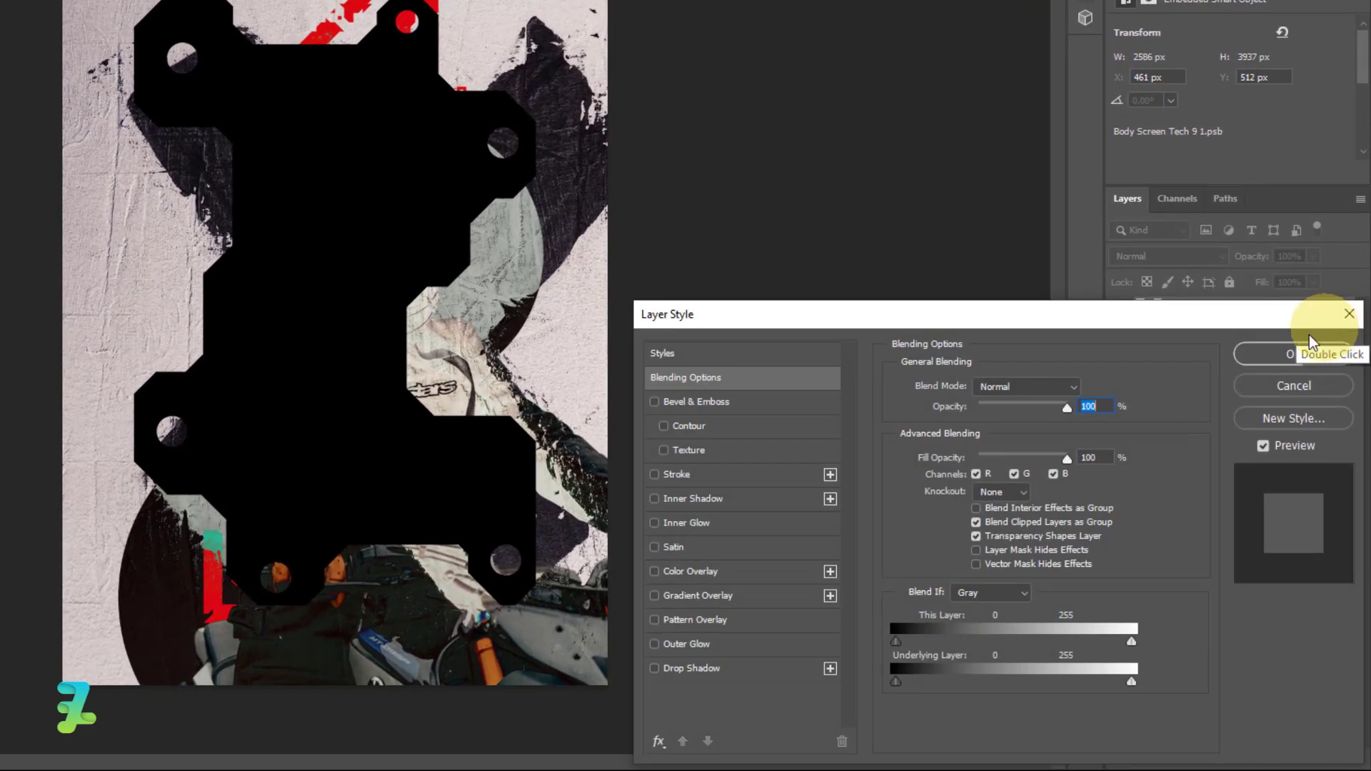
click(670, 402)
click(1037, 389)
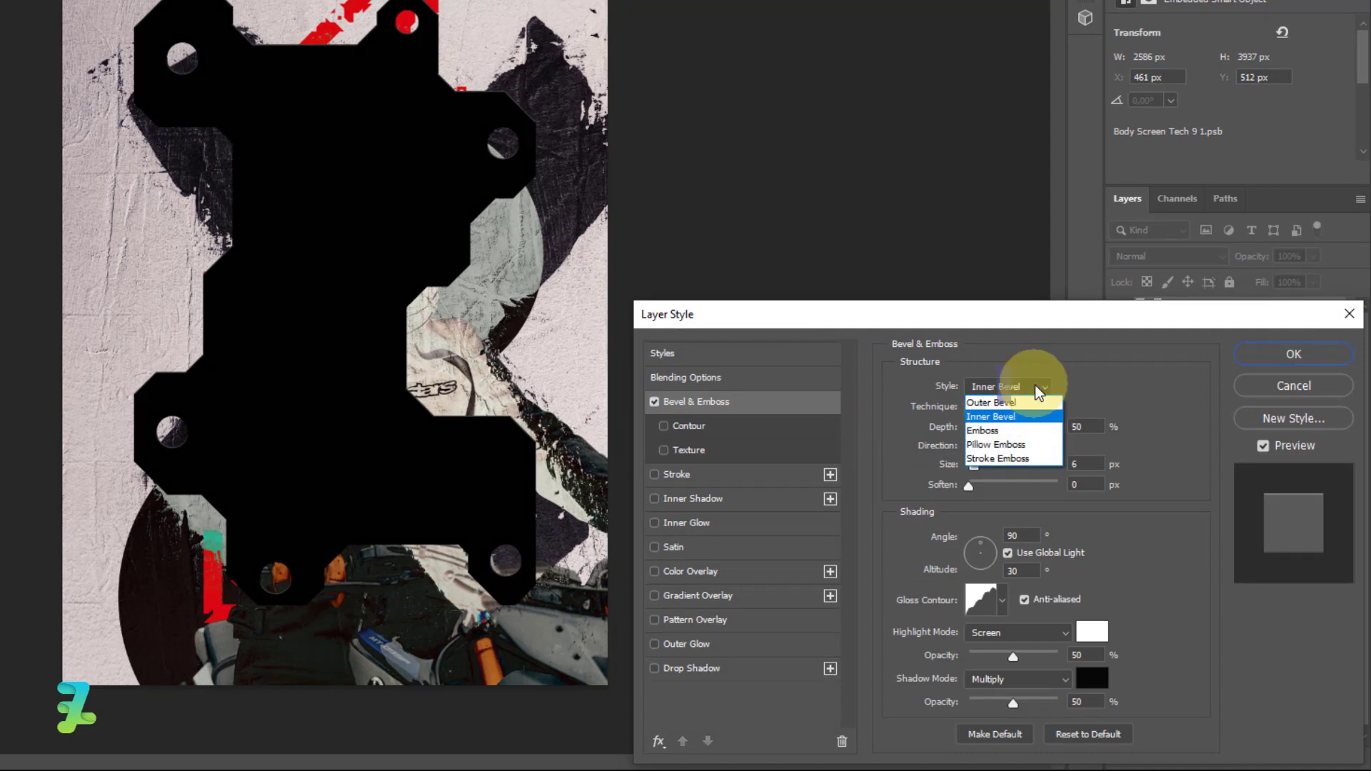
click(999, 430)
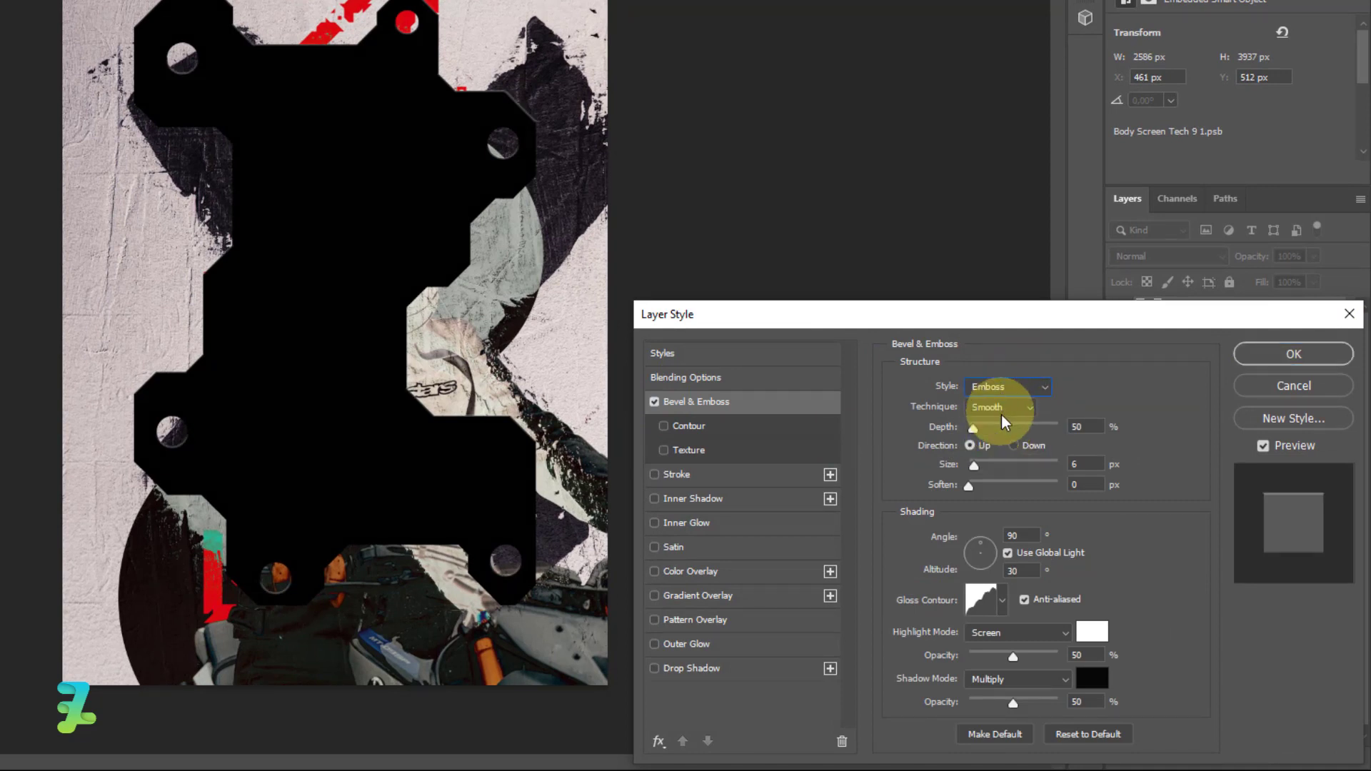
click(999, 407)
click(998, 416)
drag(971, 431, 943, 487)
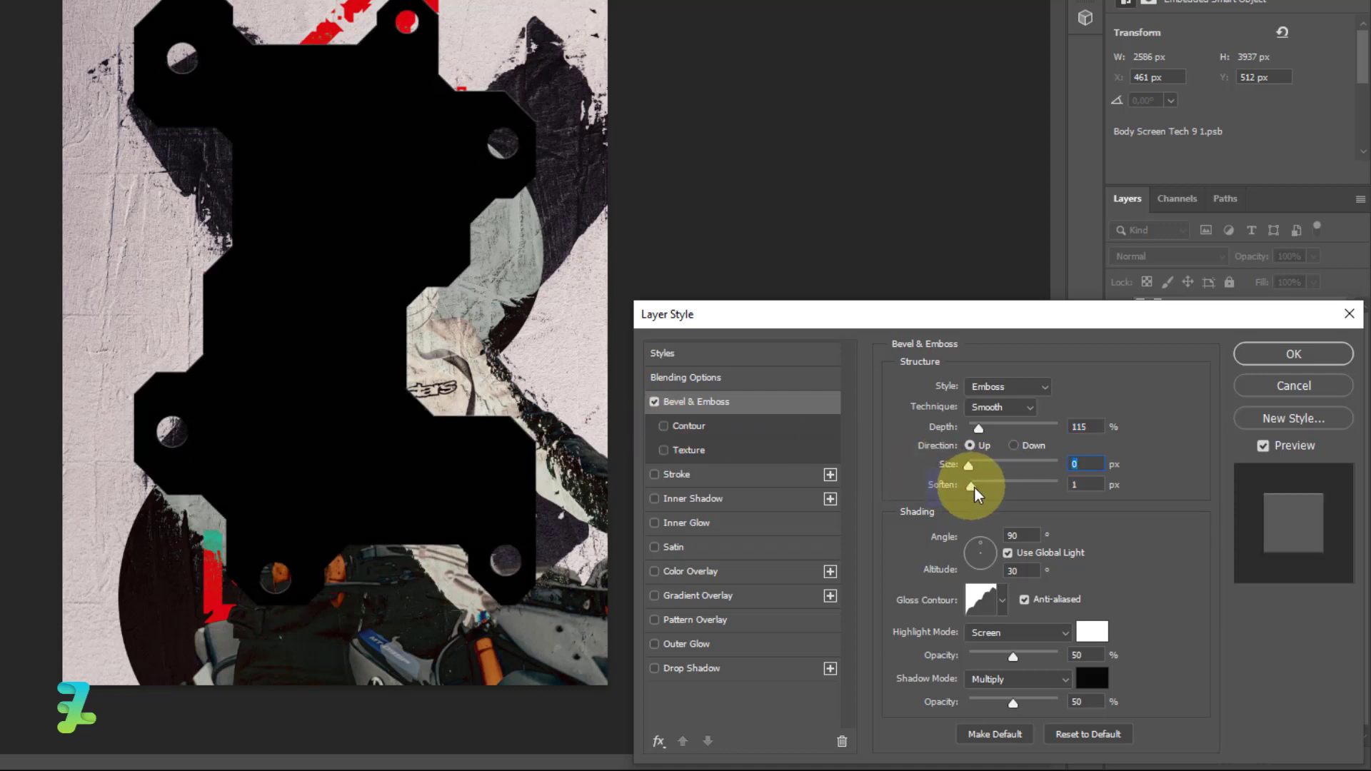
drag(974, 493, 978, 484)
mouse_move(973, 542)
mouse_down()
mouse_move(992, 548)
mouse_move(997, 534)
mouse_up()
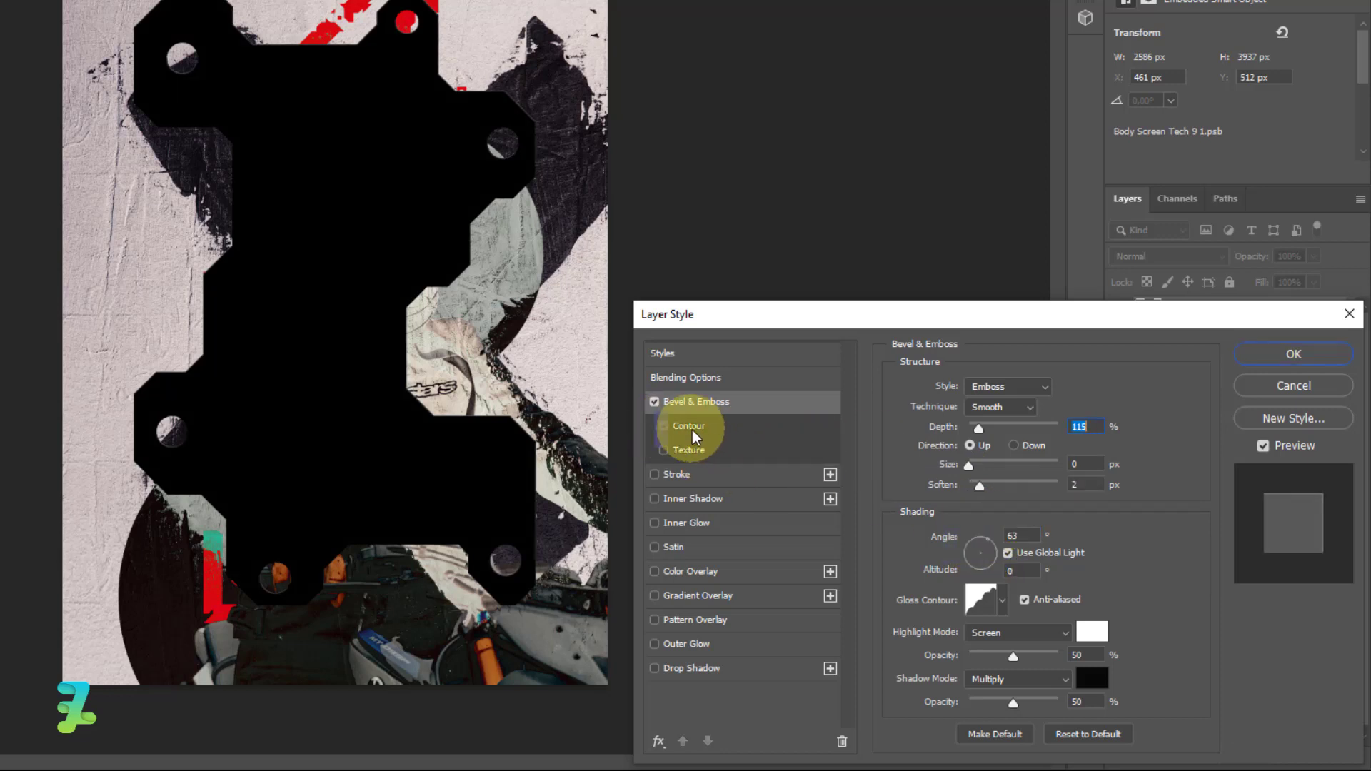
- Enable the bevel's Contour option and choose the contour preset with three narrow peaks
click(693, 428)
click(977, 395)
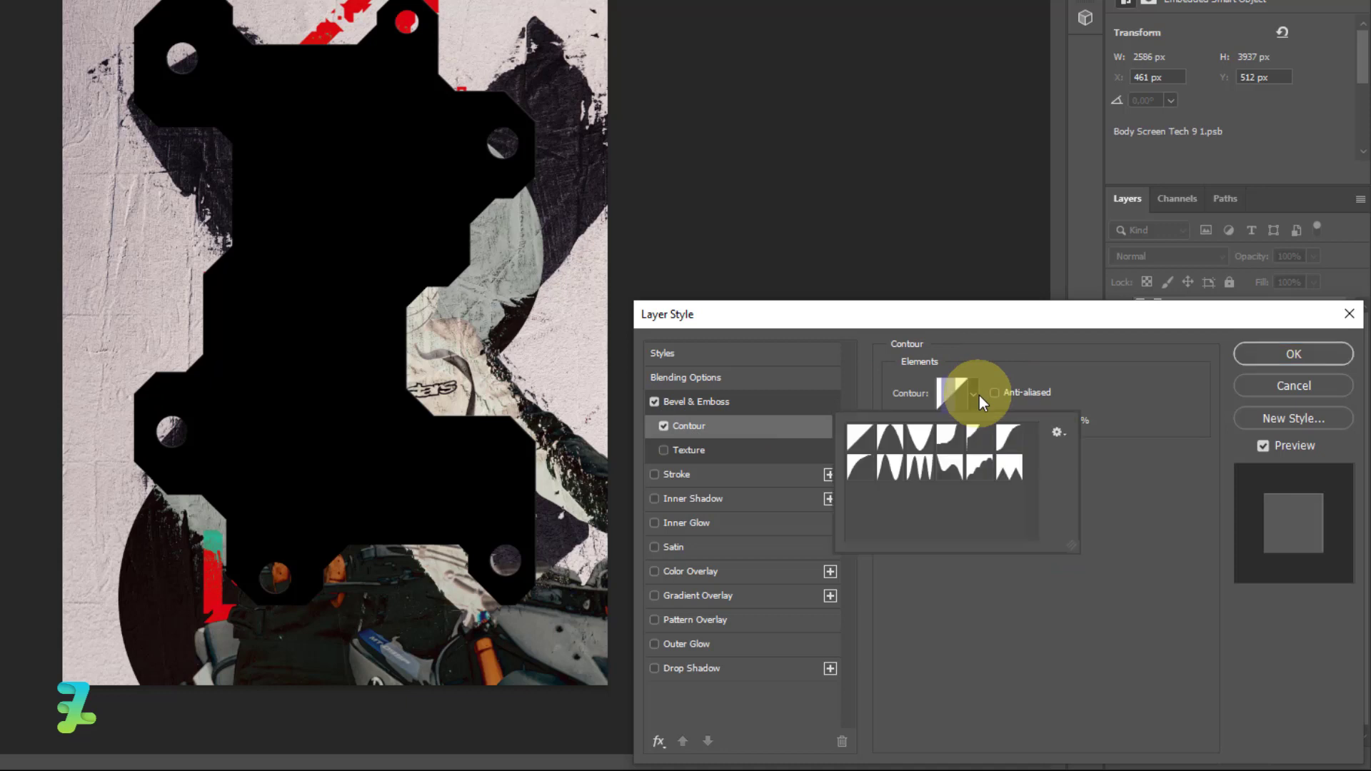
click(926, 466)
click(1026, 366)
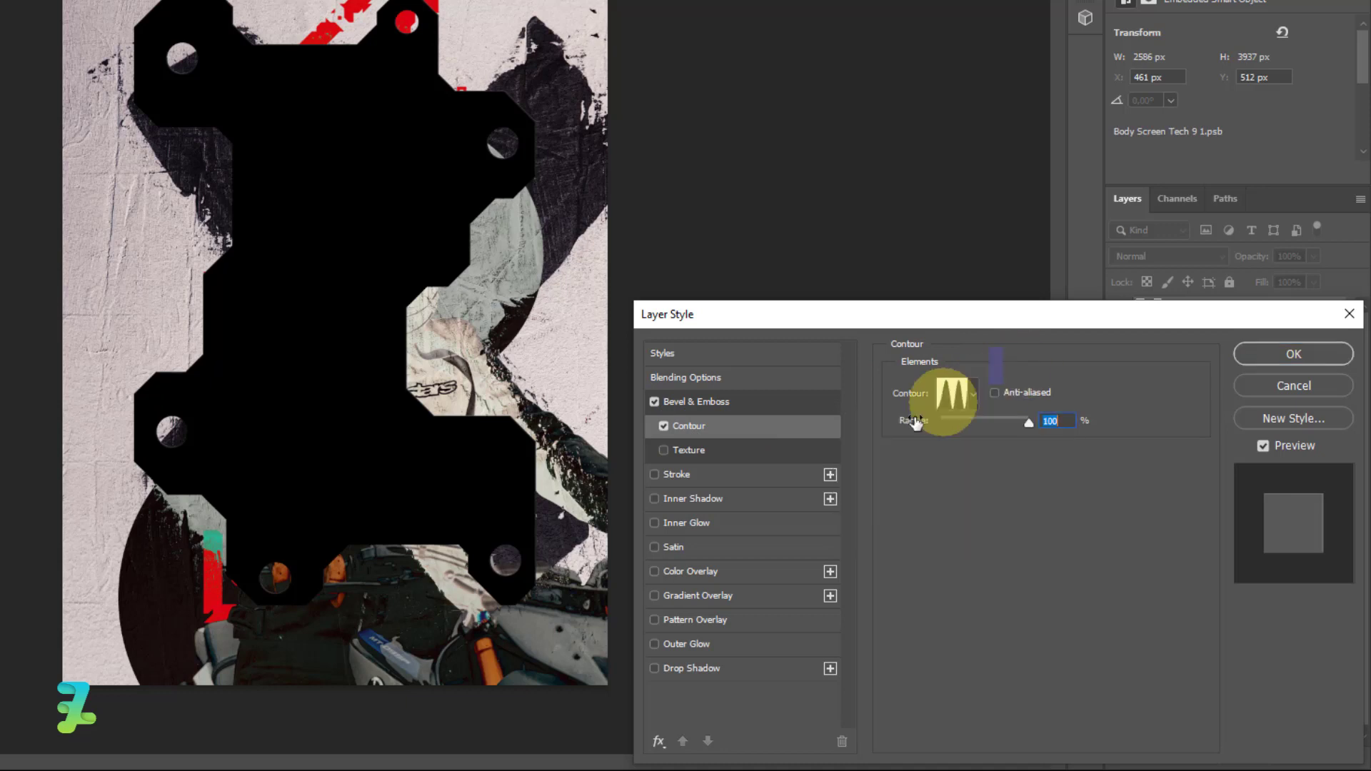
- Add an Inner Shadow with Multiply blending, 60% opacity, 11 px distance, 22% choke and 4 px size
click(654, 498)
drag(991, 409, 1014, 408)
click(1007, 385)
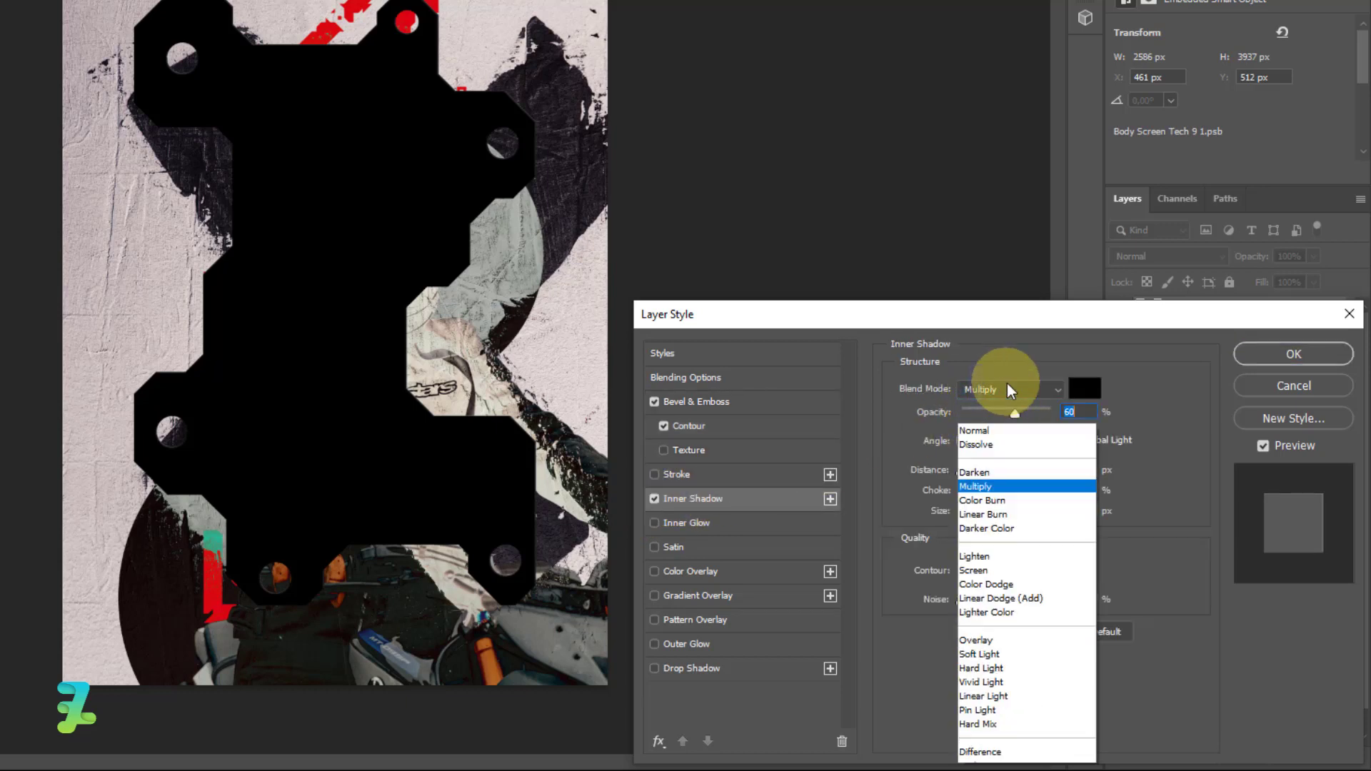
click(1000, 384)
drag(961, 470, 984, 481)
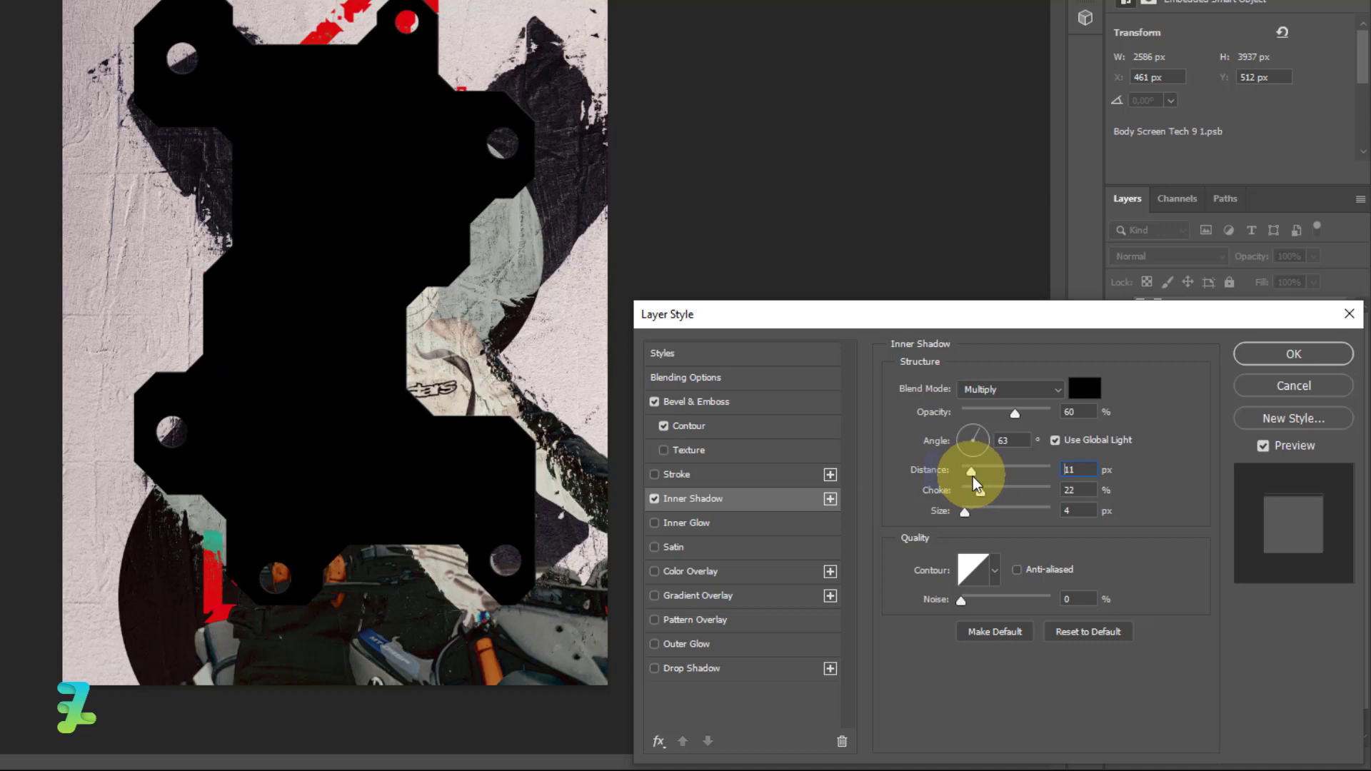
drag(972, 477, 971, 476)
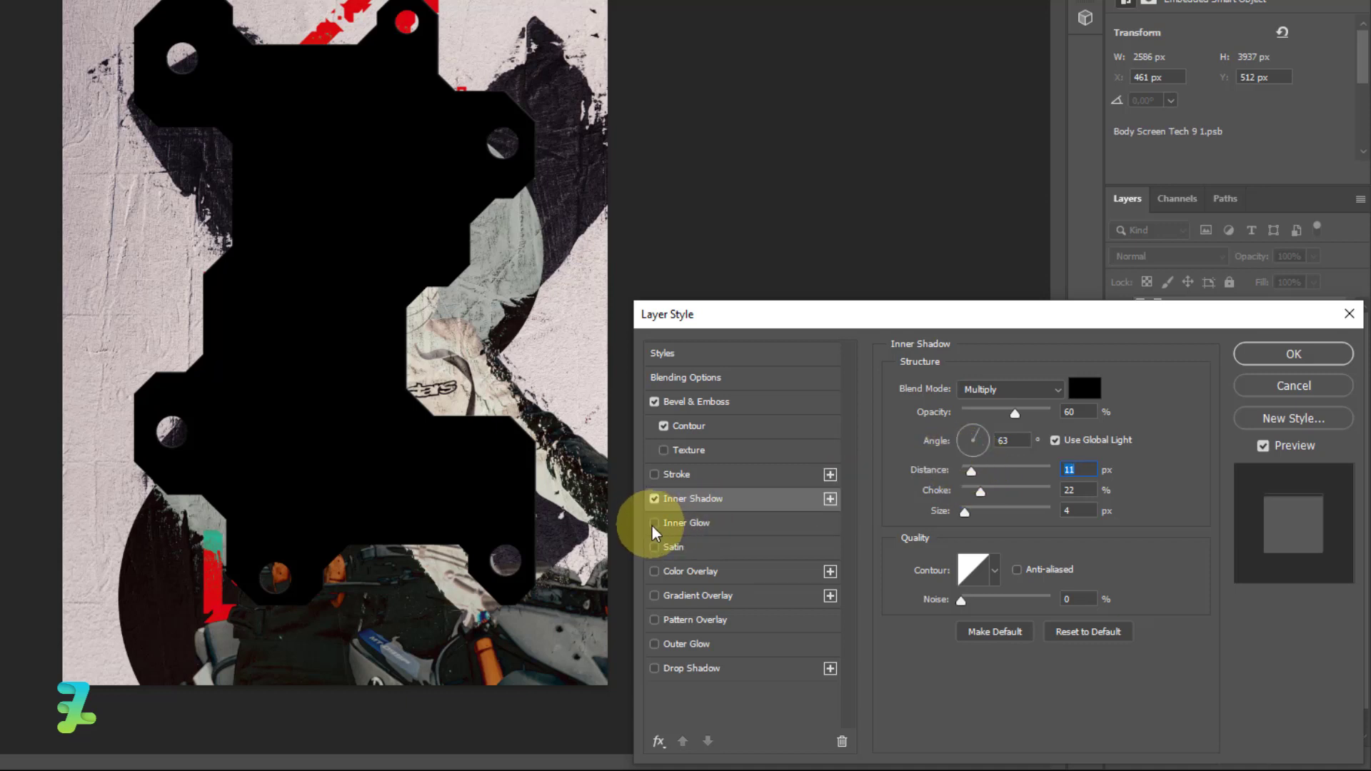
- Add an Inner Glow with Multiply blending, 33% opacity, 31% choke and 59 px size
click(671, 525)
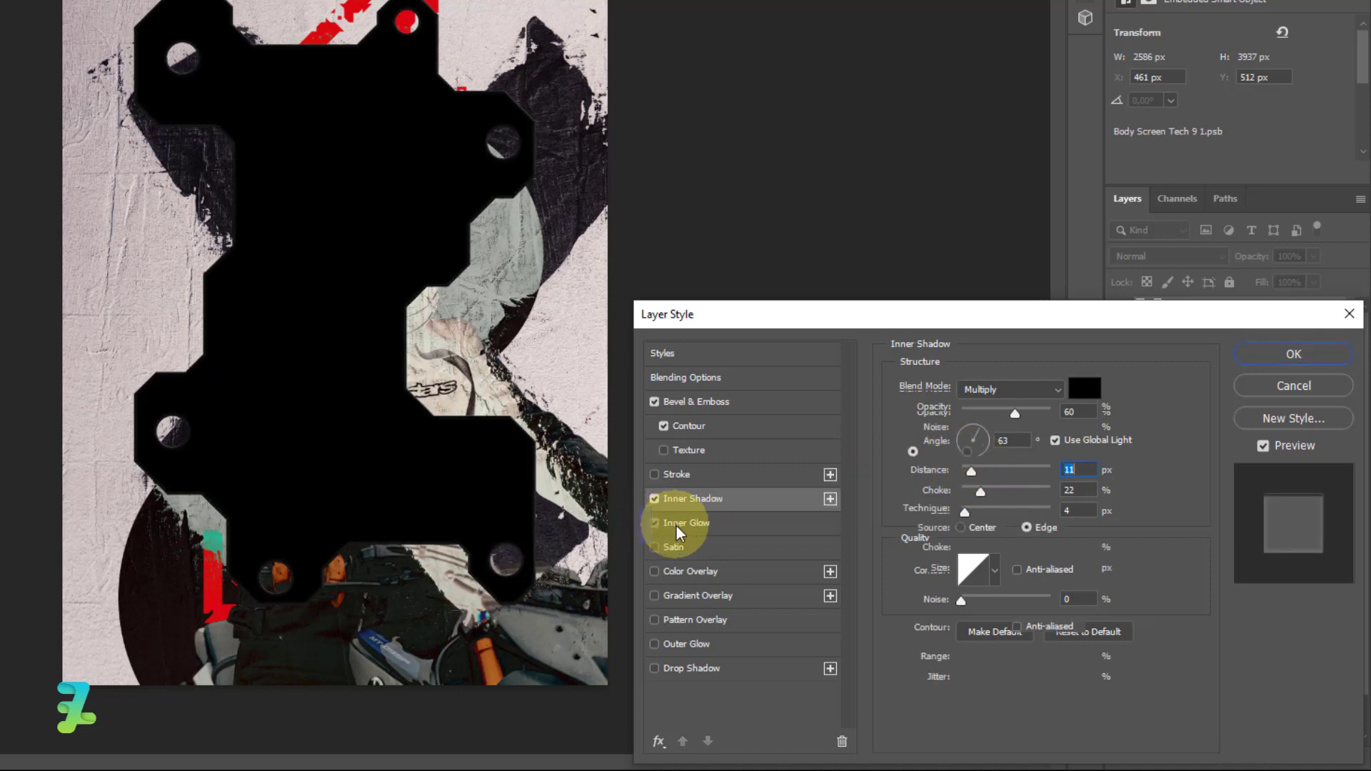
click(976, 392)
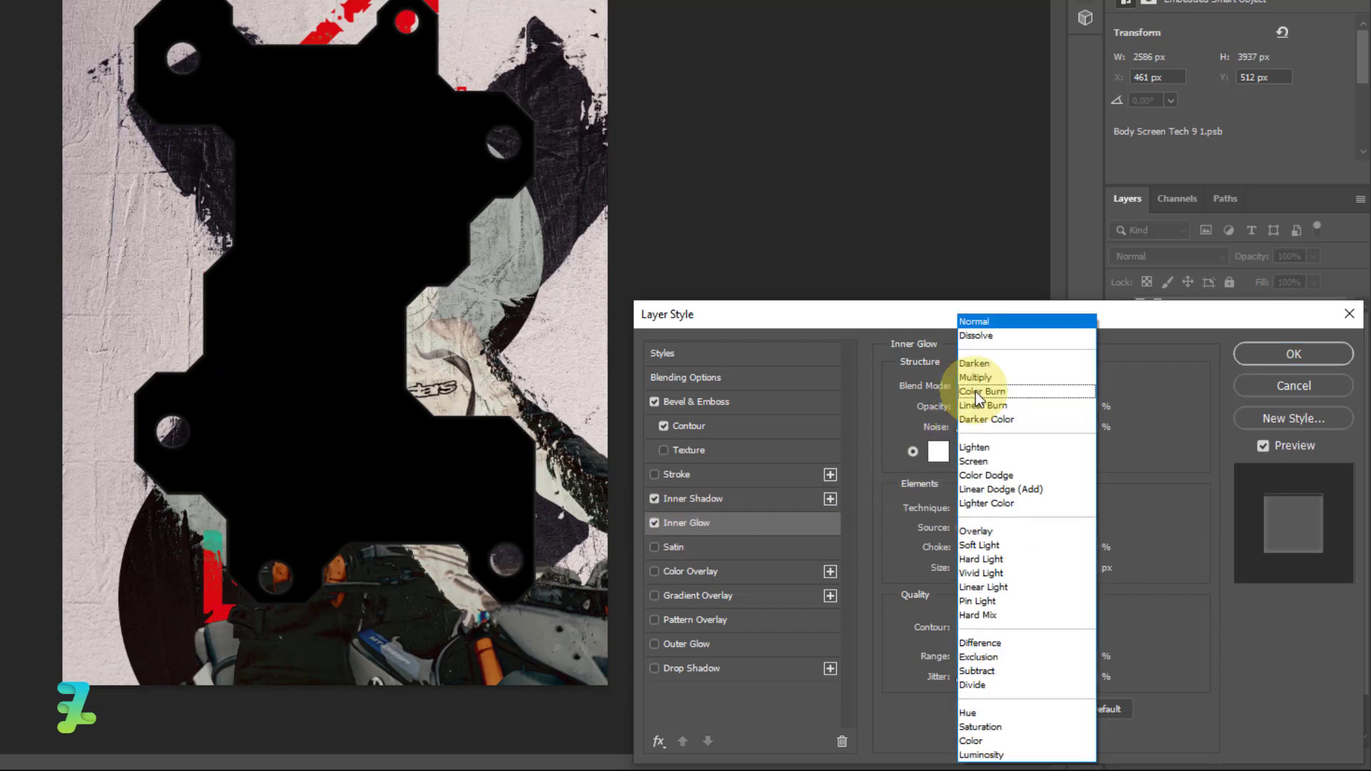
click(976, 377)
drag(961, 408, 991, 410)
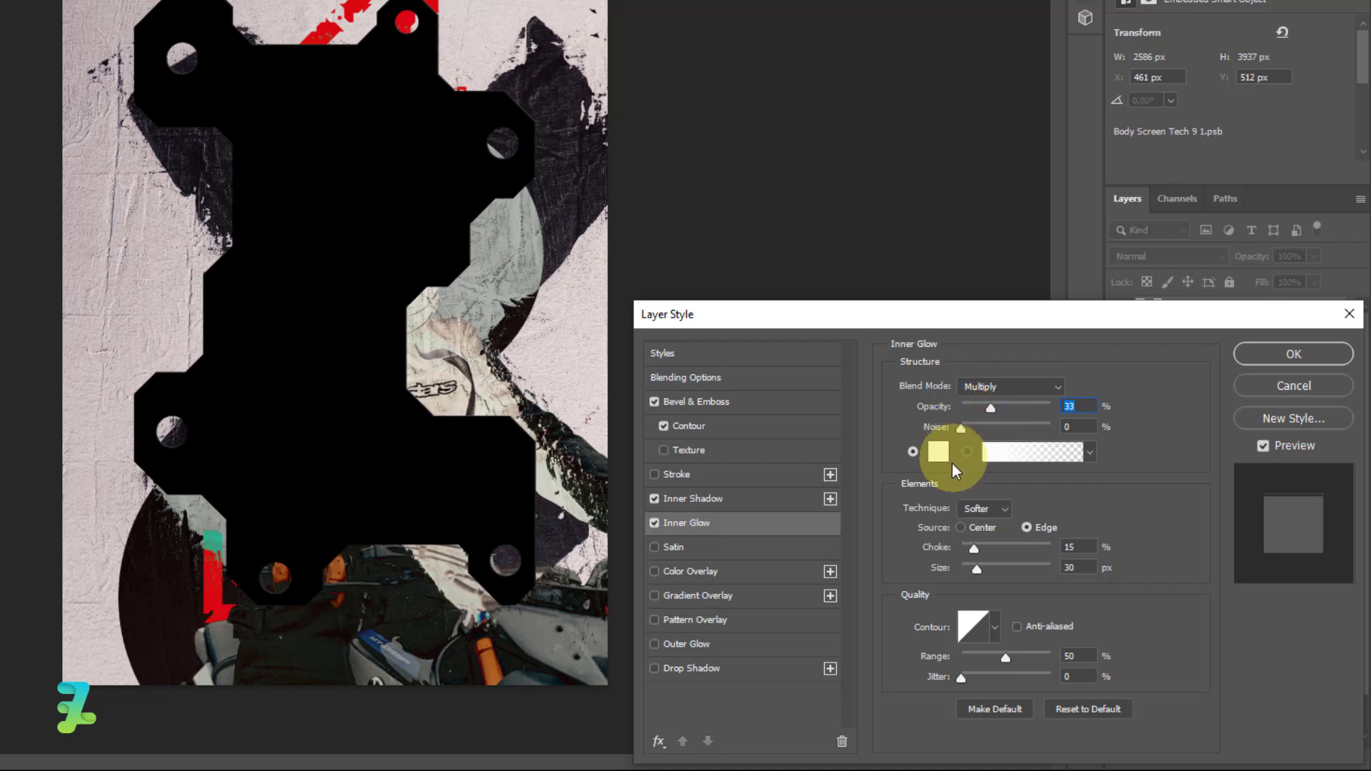
drag(972, 549, 989, 574)
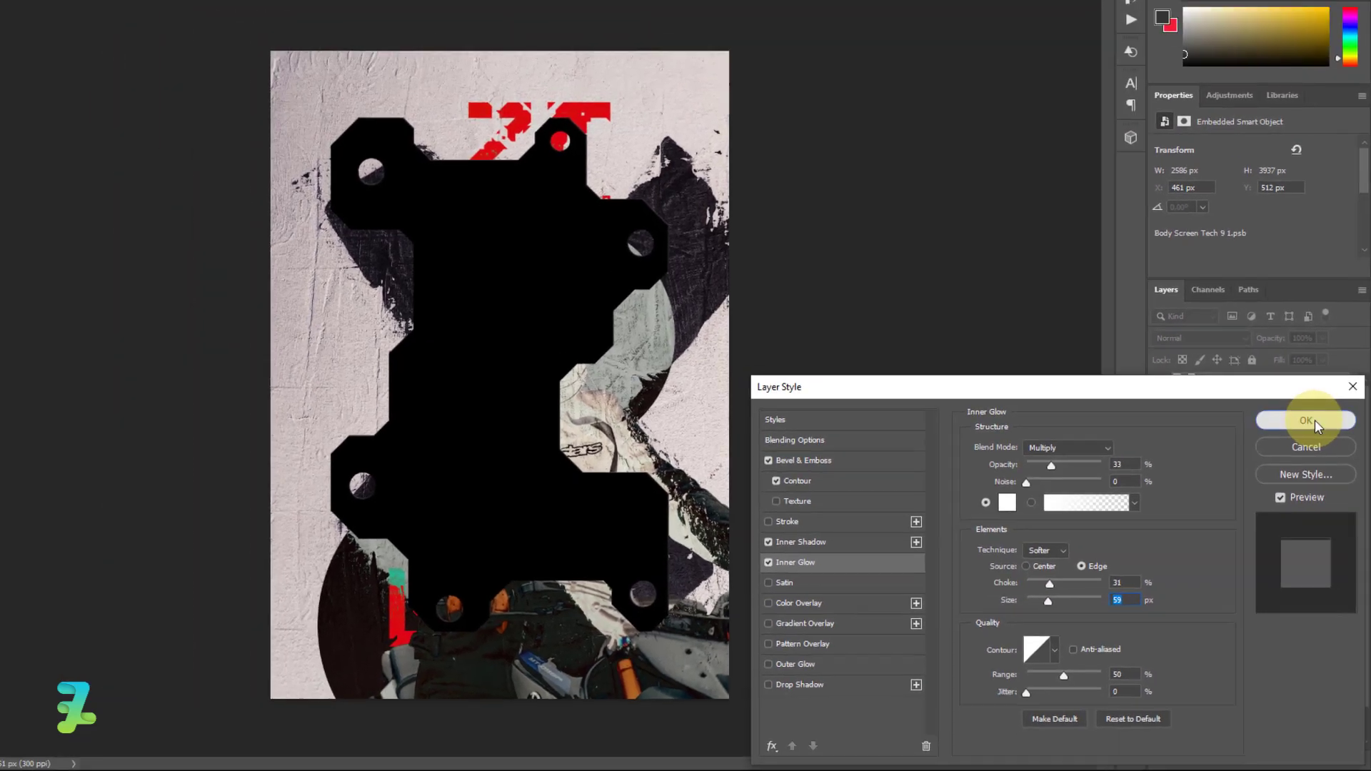
- Apply the layer styles to the black tech shape and reduce its fill to 0%
click(1316, 422)
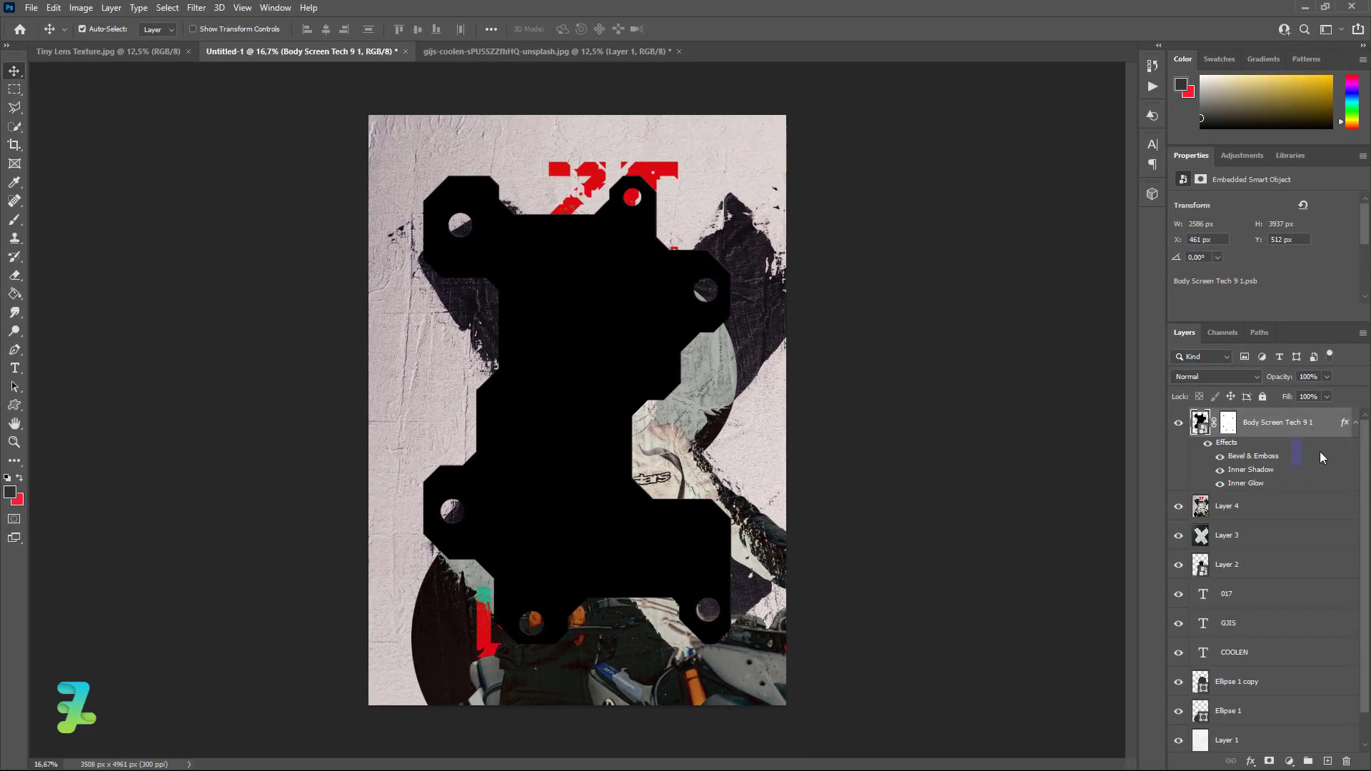
click(1328, 396)
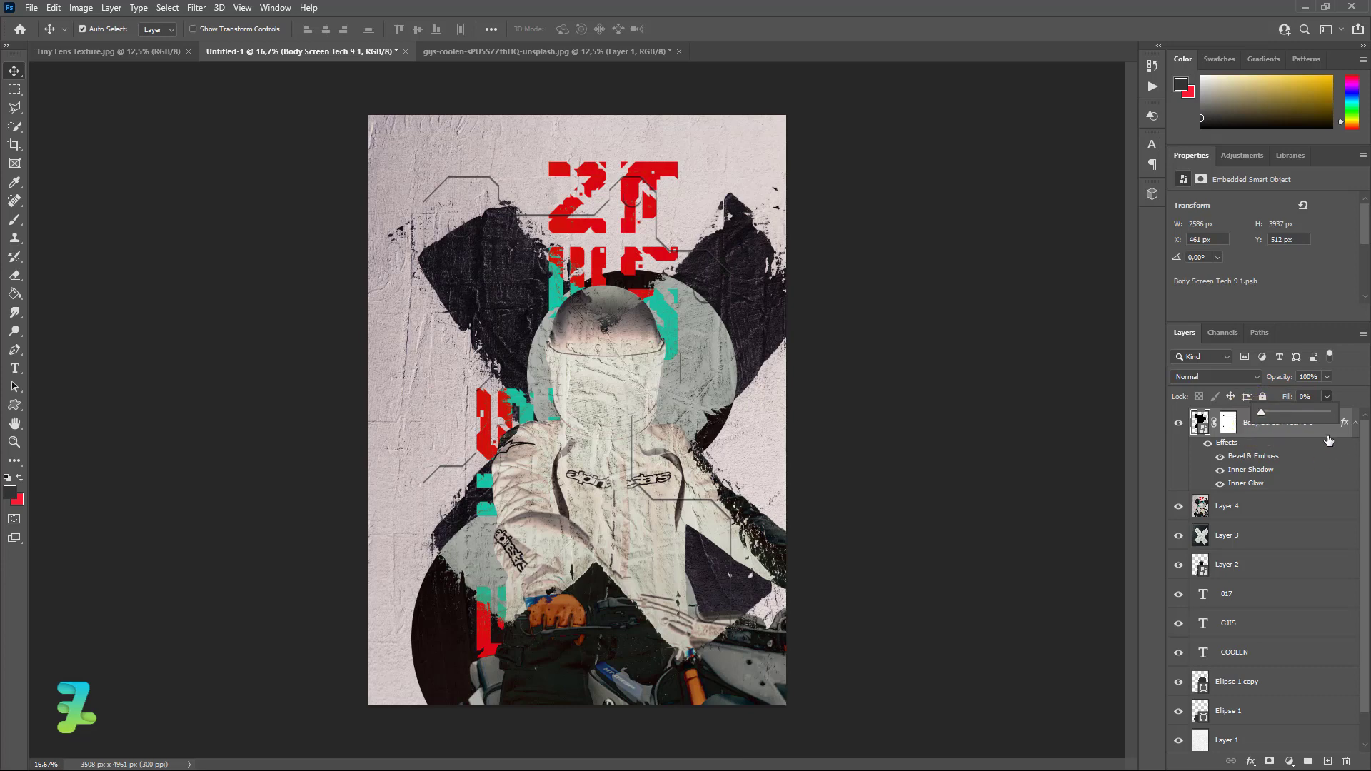
- Adjust the tech shape's Inner Shadow to 9% choke and 8 px distance
double_click(1229, 445)
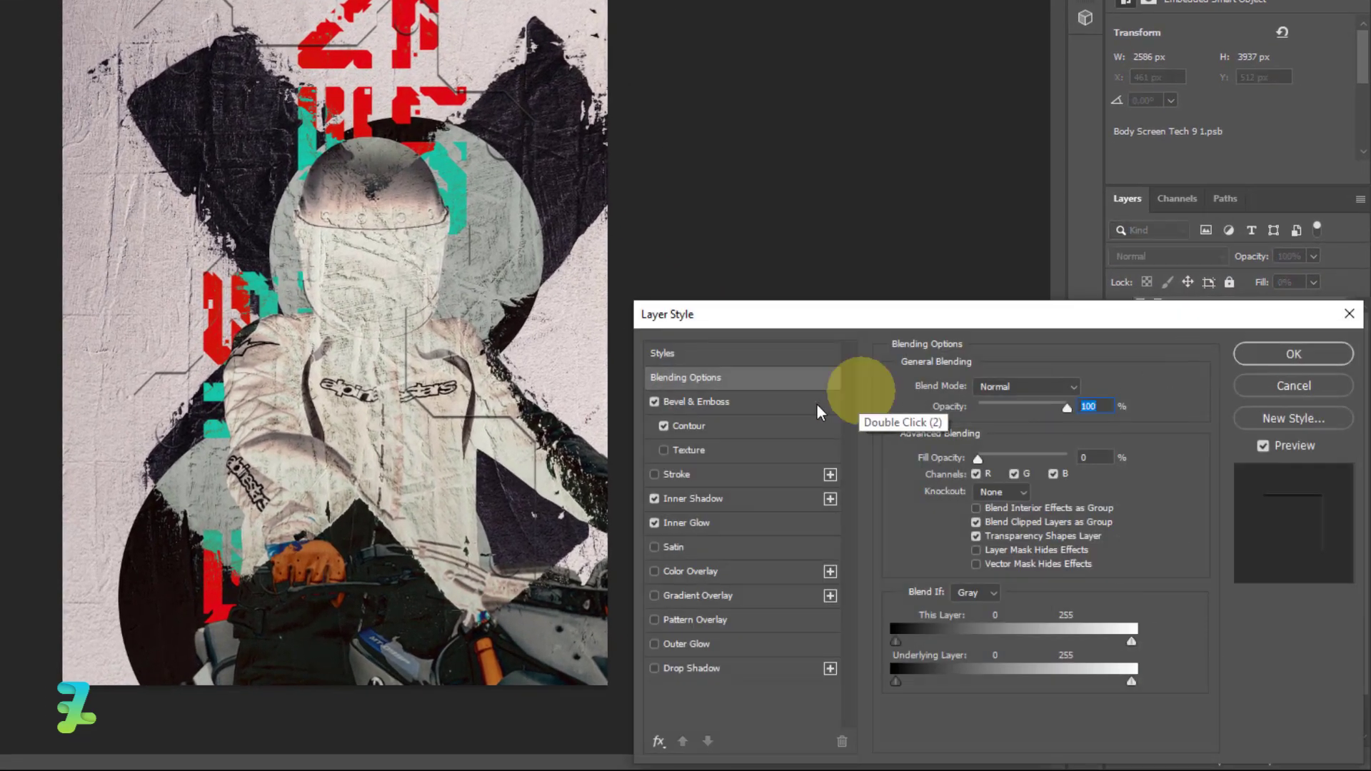
click(694, 499)
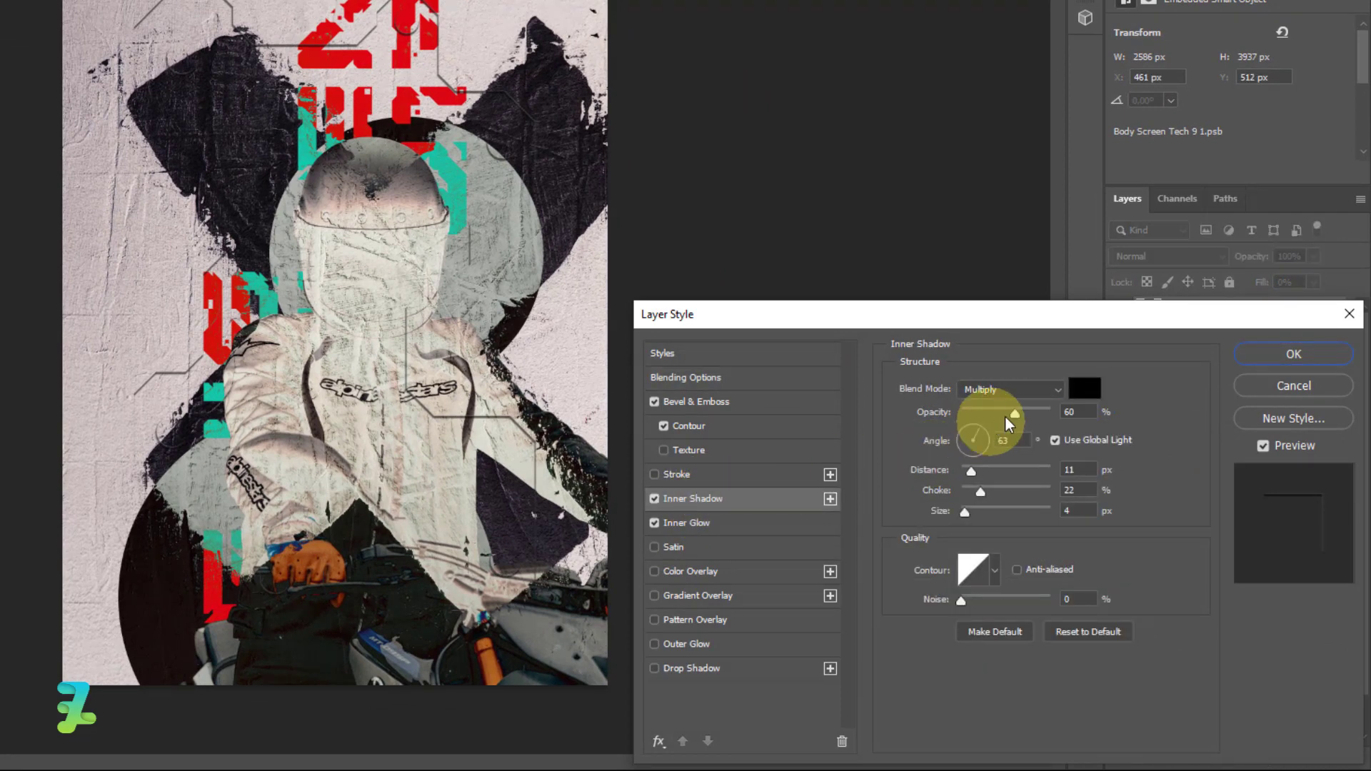
mouse_move(964, 514)
mouse_down()
mouse_move(996, 508)
mouse_move(1004, 523)
mouse_move(960, 515)
mouse_move(1000, 490)
mouse_move(971, 499)
mouse_up()
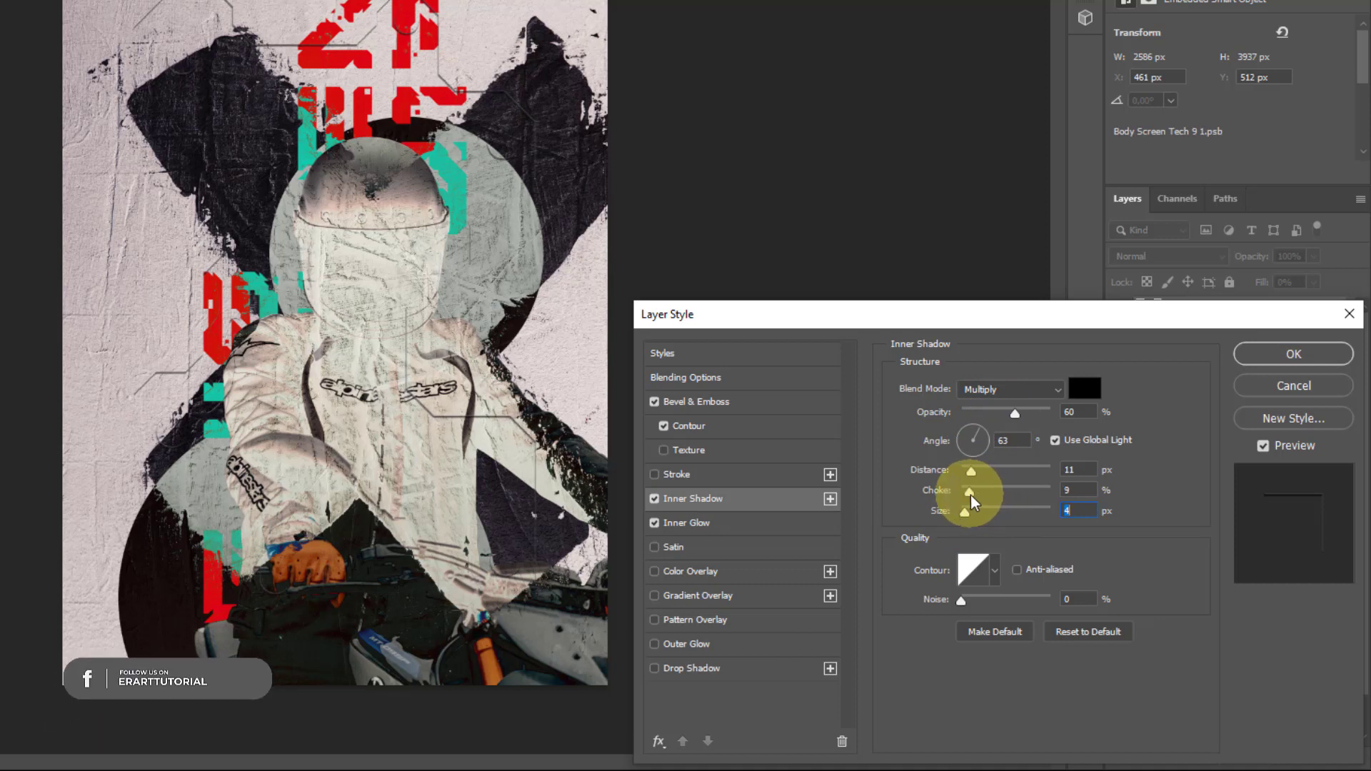
mouse_move(969, 471)
mouse_down()
mouse_move(993, 484)
mouse_move(971, 488)
mouse_up()
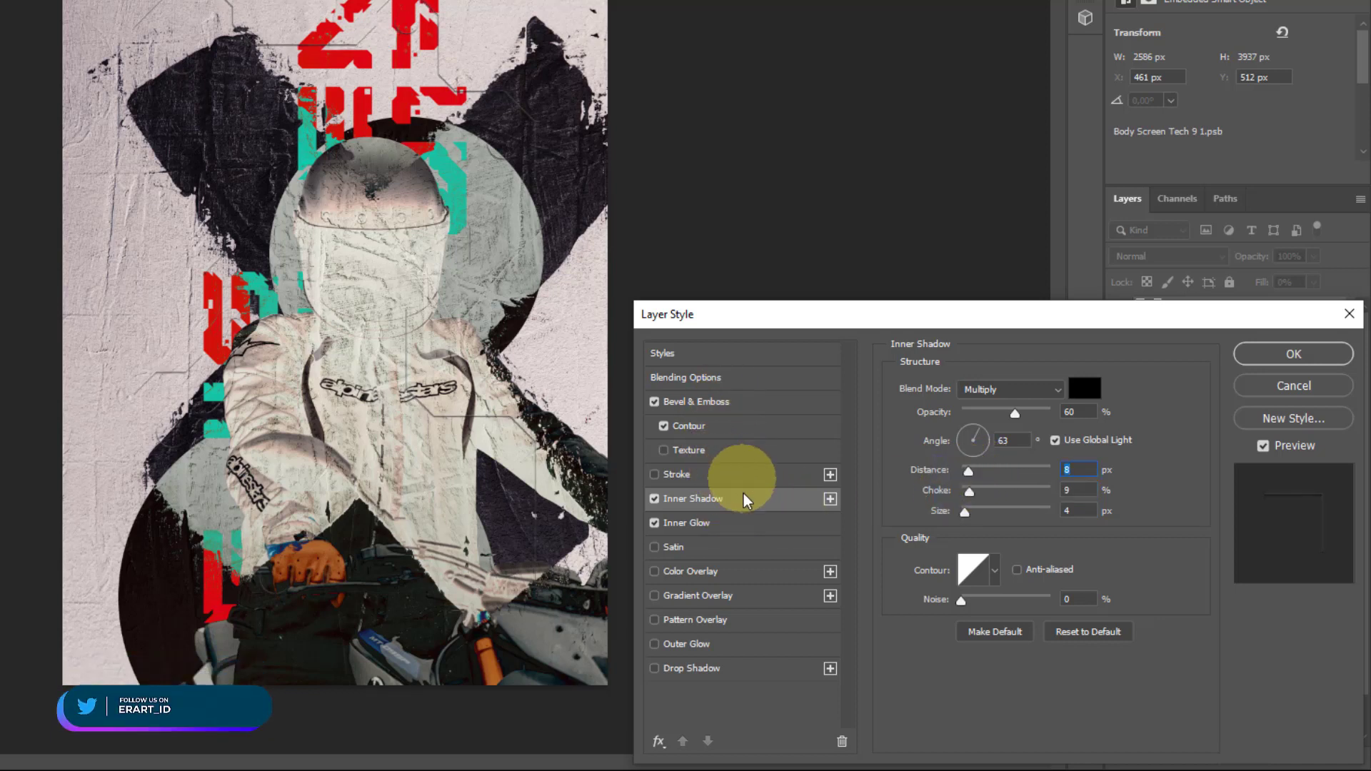
- Add a Drop Shadow to the tech shape with Multiply blending, 38% opacity and a 90° angle
click(698, 674)
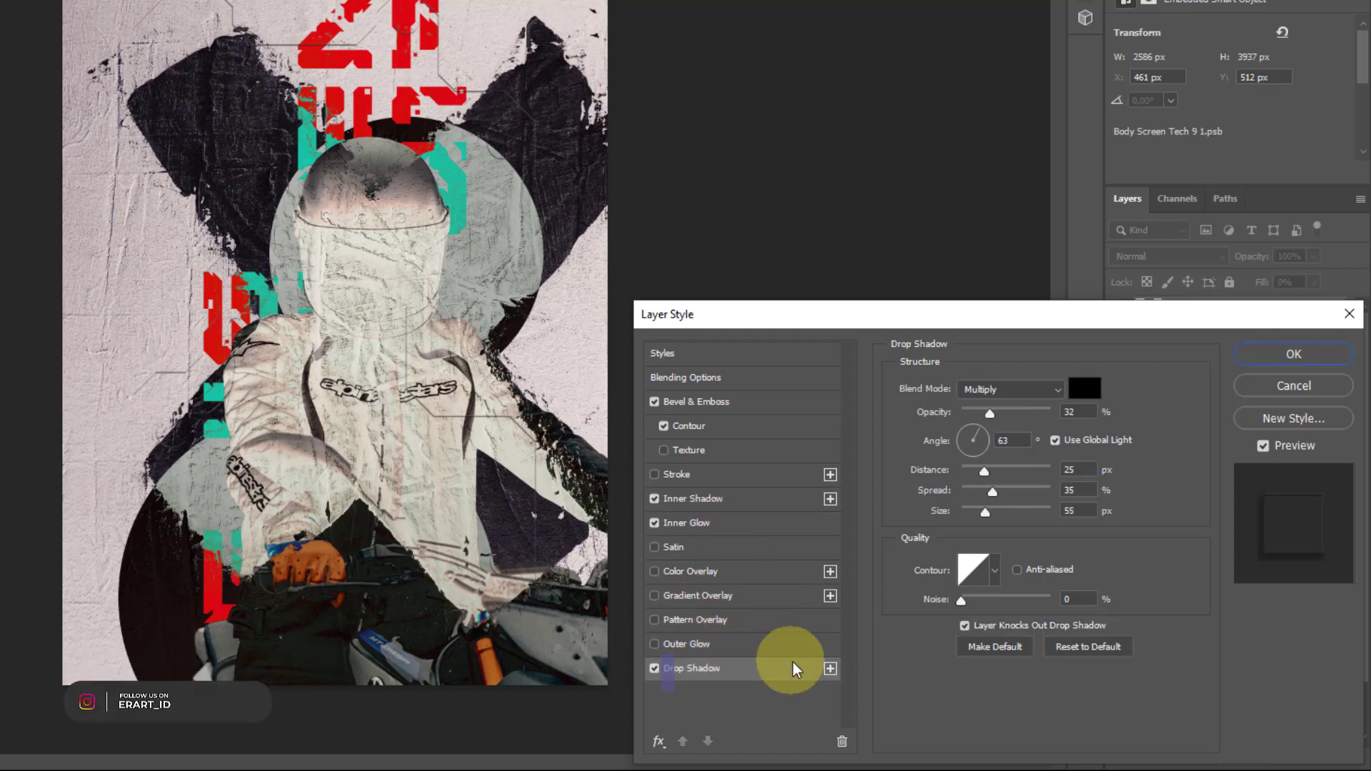
click(1013, 392)
click(1006, 384)
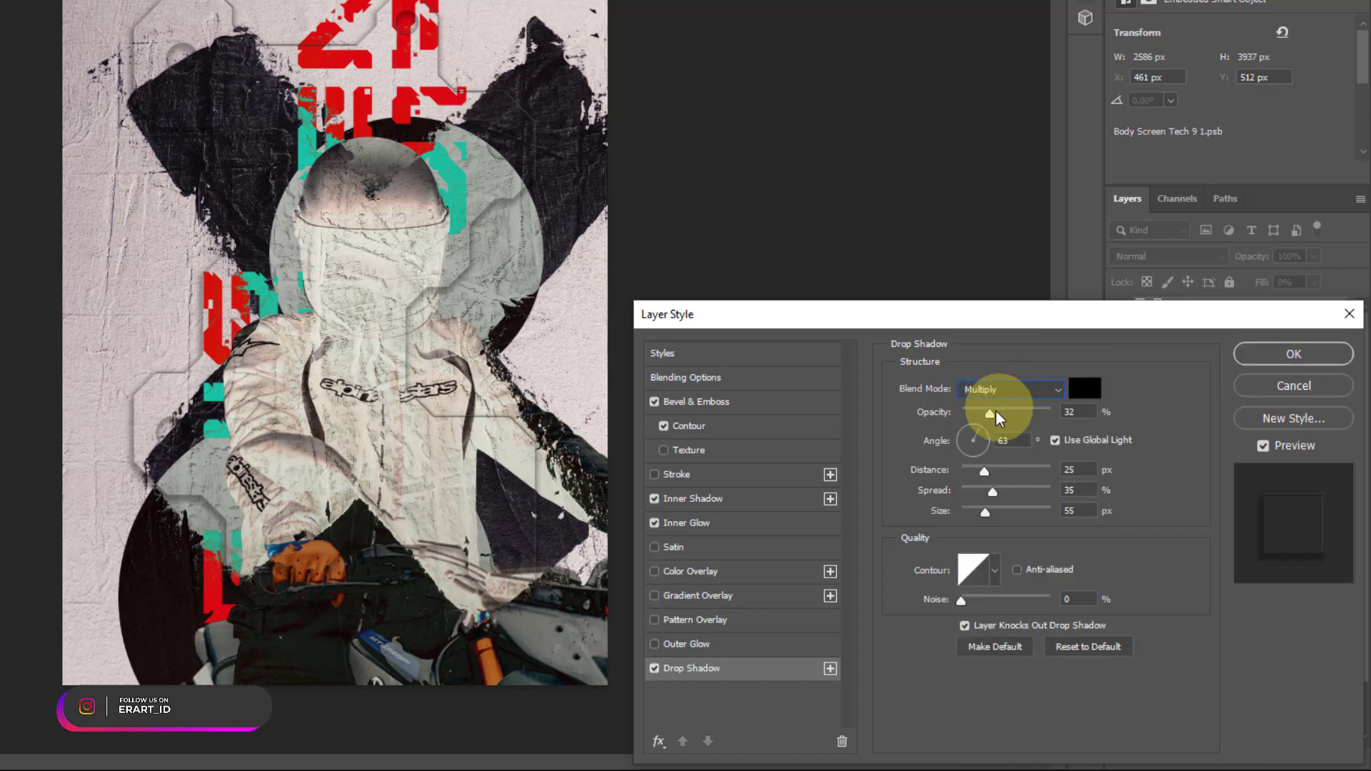
click(994, 414)
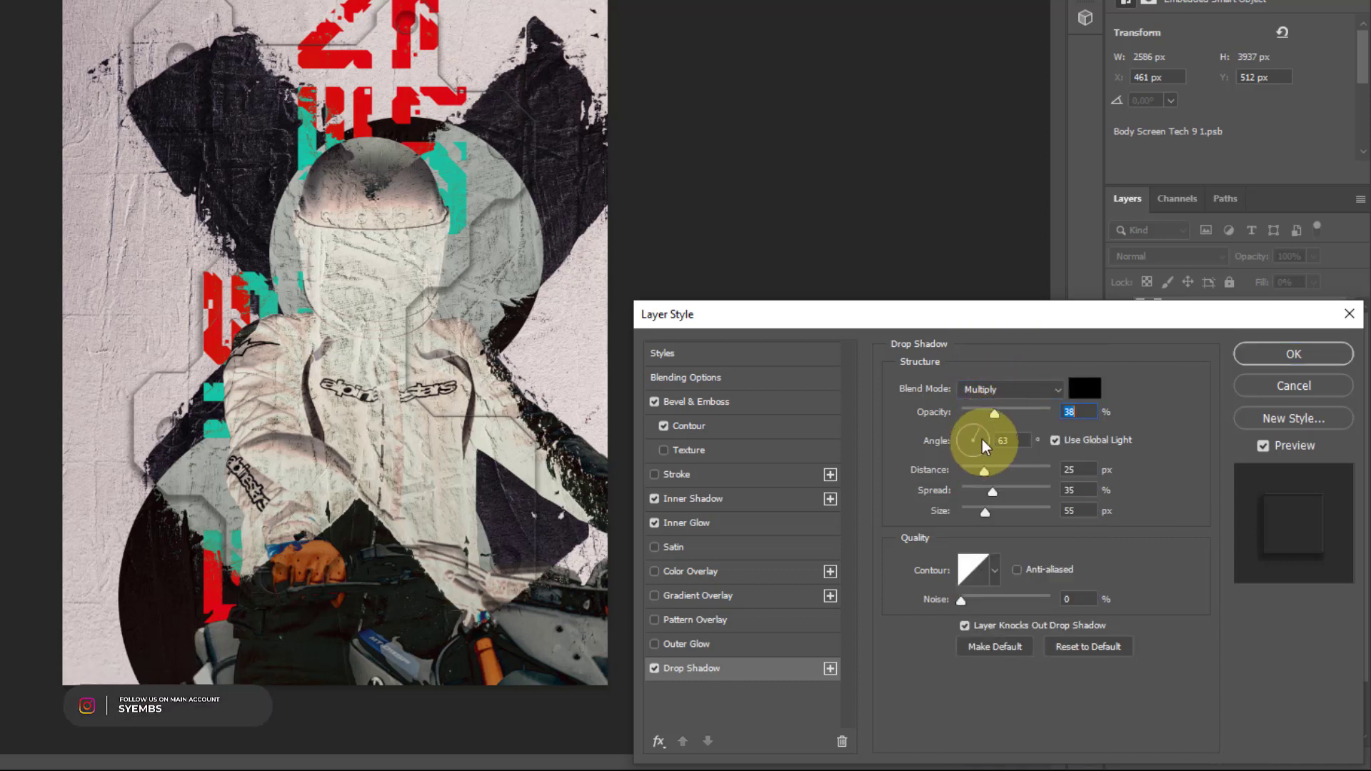
drag(983, 439, 973, 388)
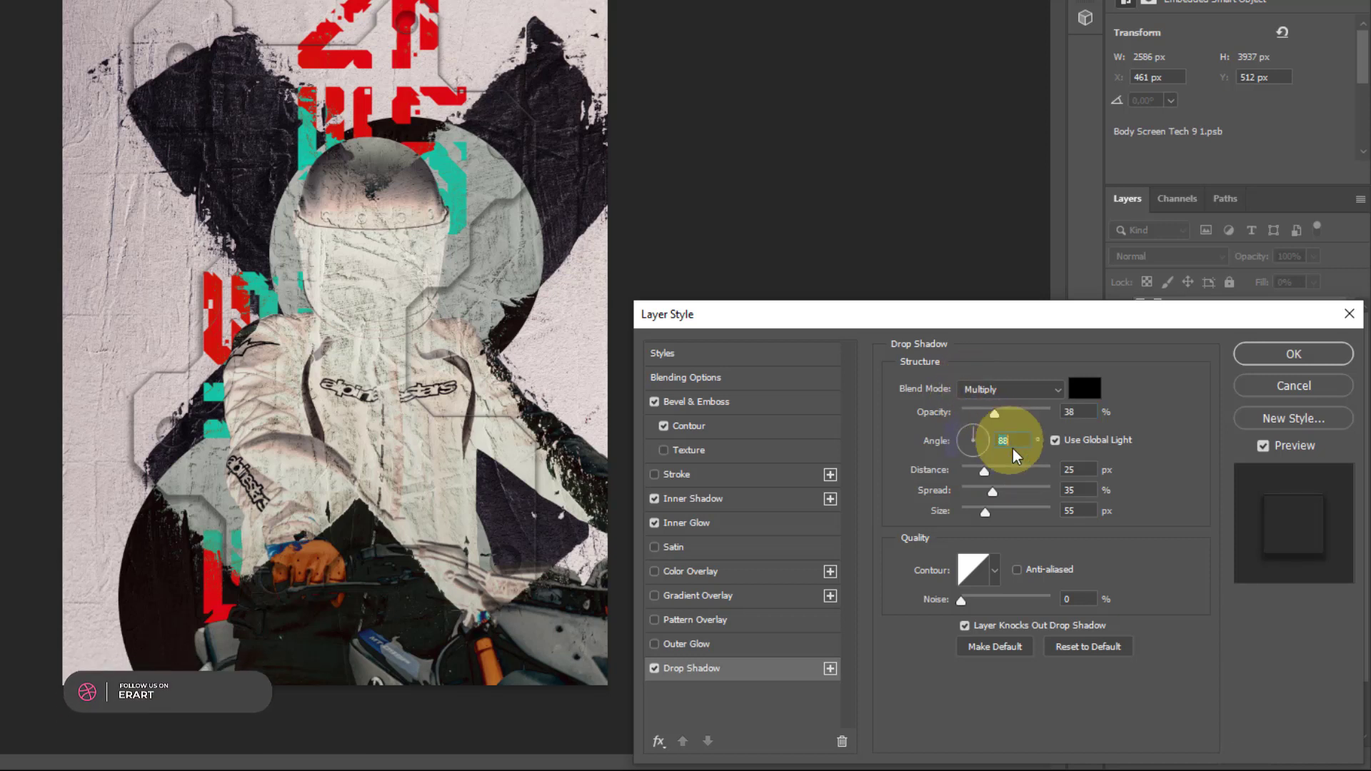
text(90)
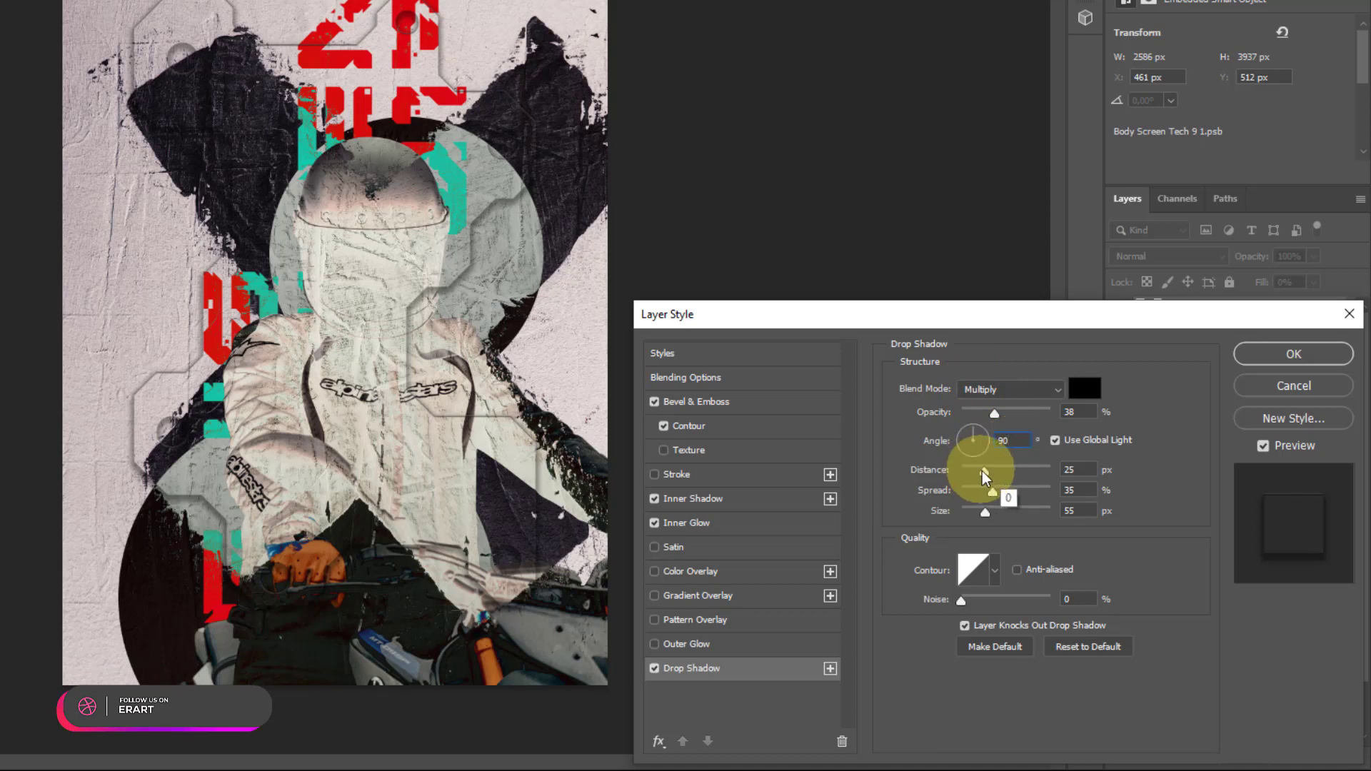
- Set the Drop Shadow's distance to 70 px, spread to 24%, size to 70 px and opacity to 30%, and apply the styles
mouse_move(995, 469)
mouse_down()
mouse_move(1018, 475)
mouse_move(980, 475)
mouse_move(1012, 478)
mouse_up()
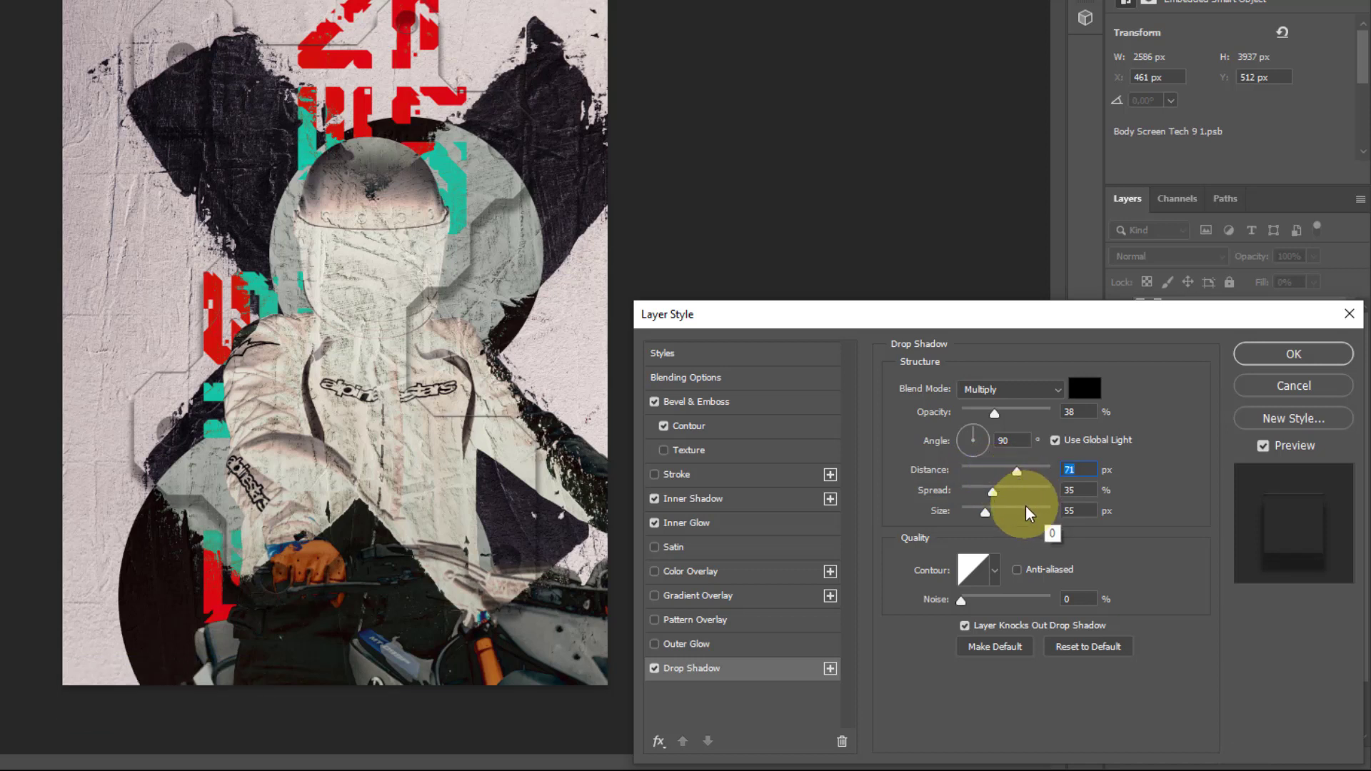
text(70)
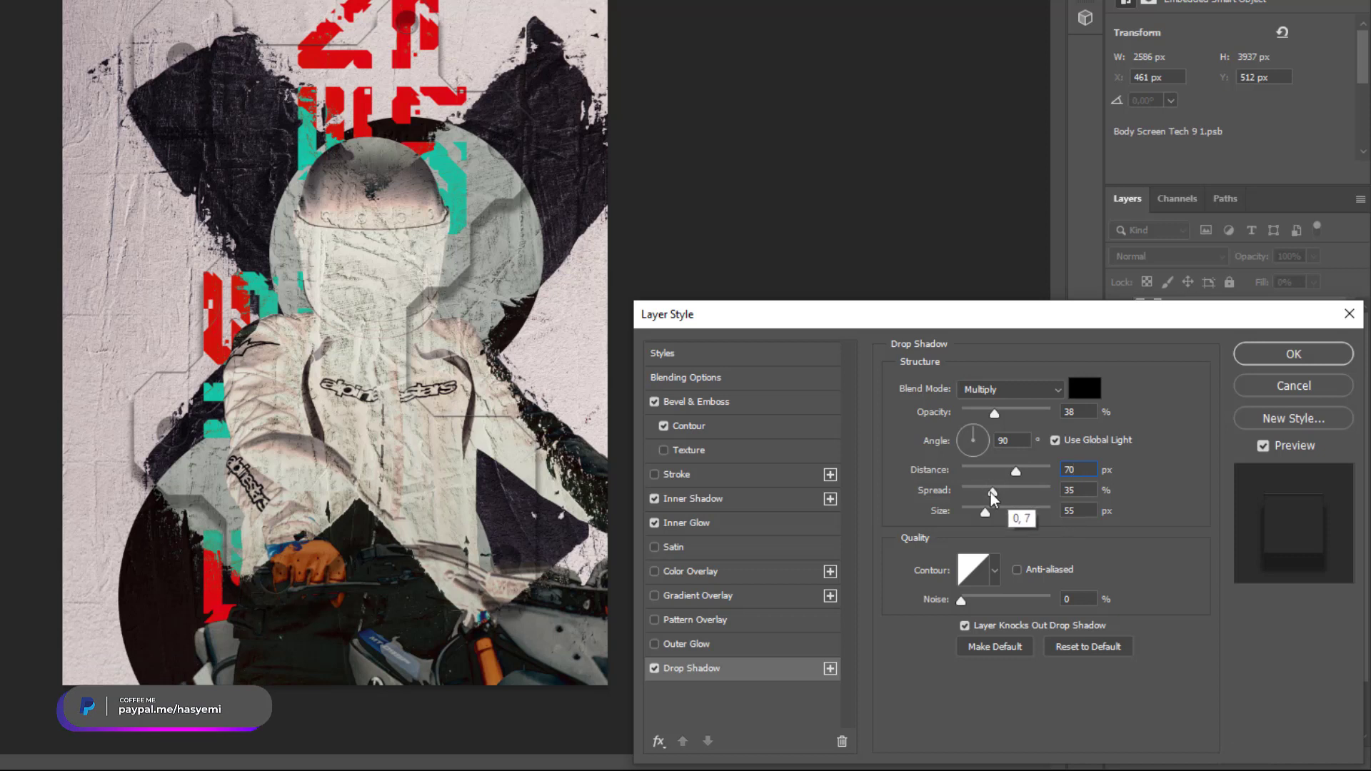
mouse_move(991, 492)
mouse_down()
mouse_move(962, 508)
mouse_move(991, 508)
mouse_up()
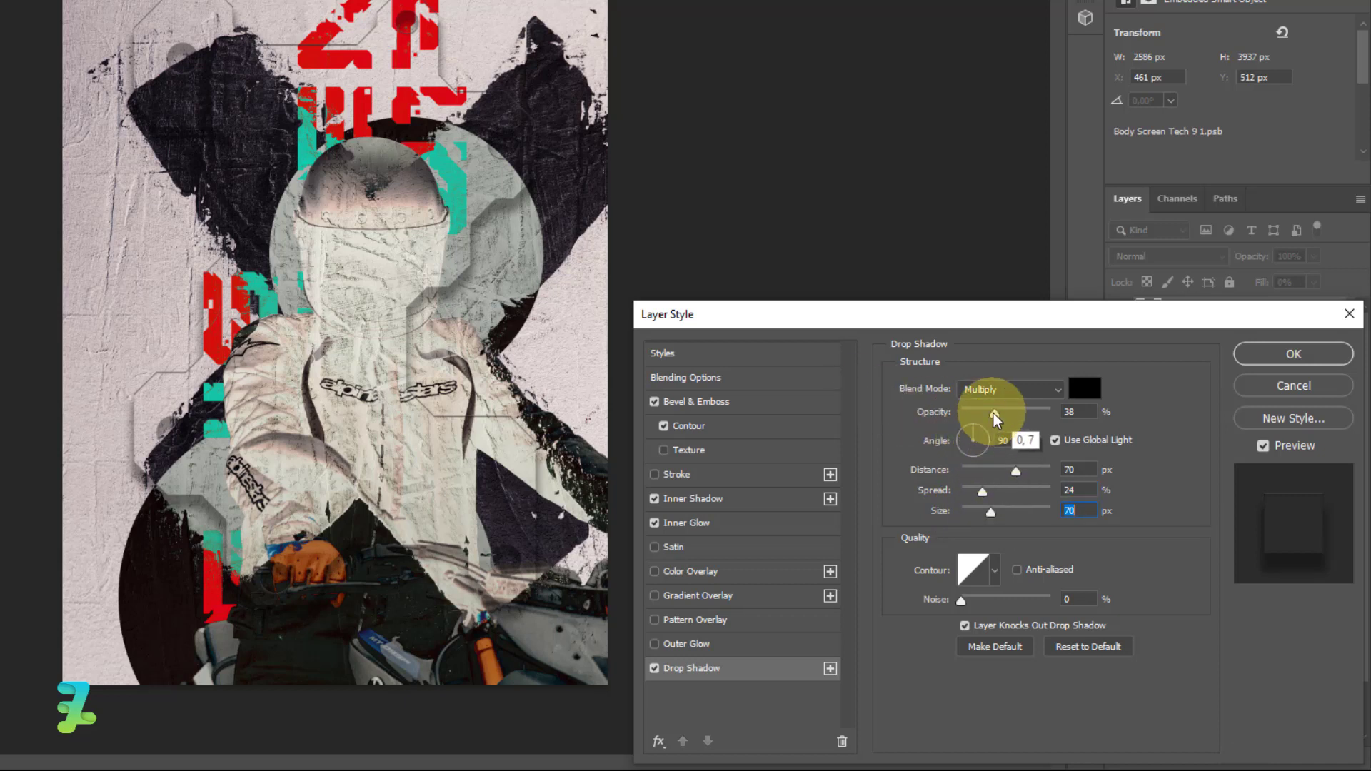
drag(992, 413, 988, 414)
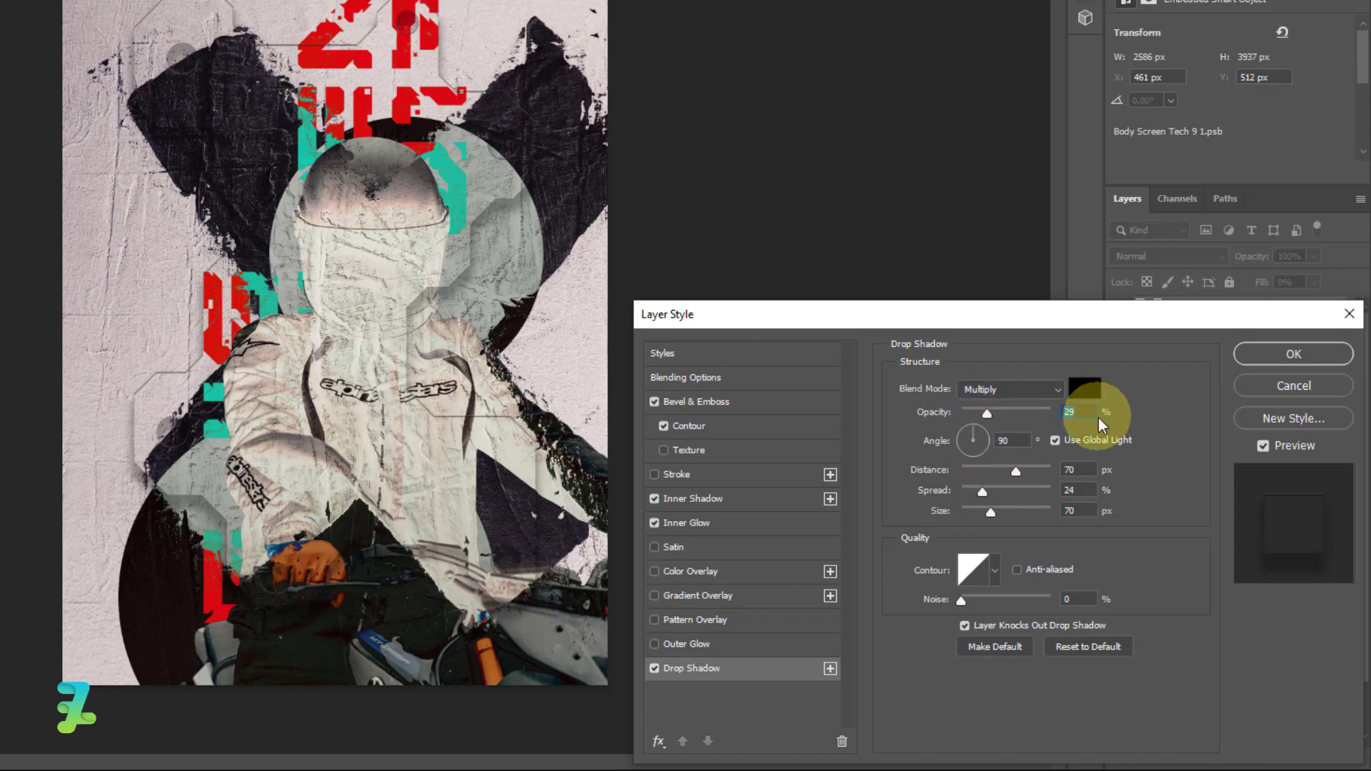
text(30)
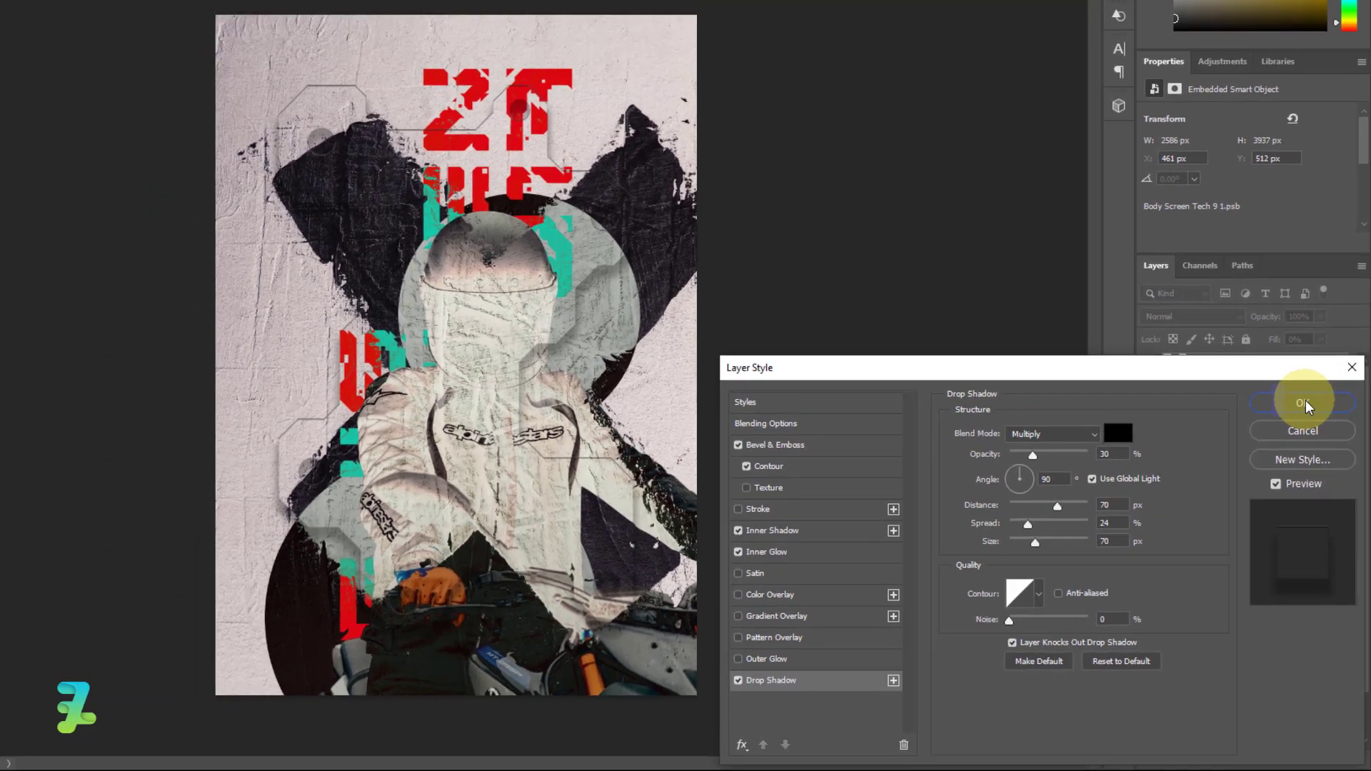
click(1297, 354)
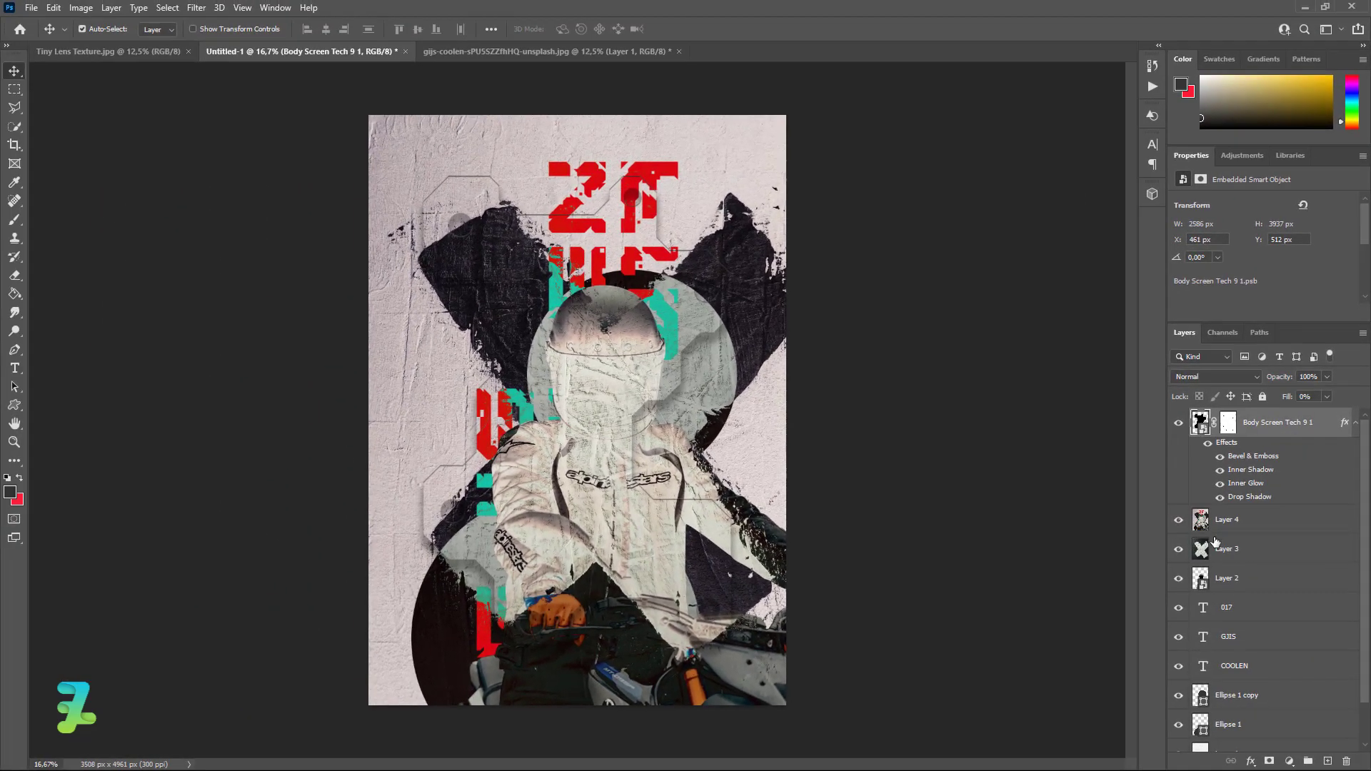
- Duplicate Layer 4, place the copy above the Body Screen Tech layer and clip it to that layer
click(1205, 522)
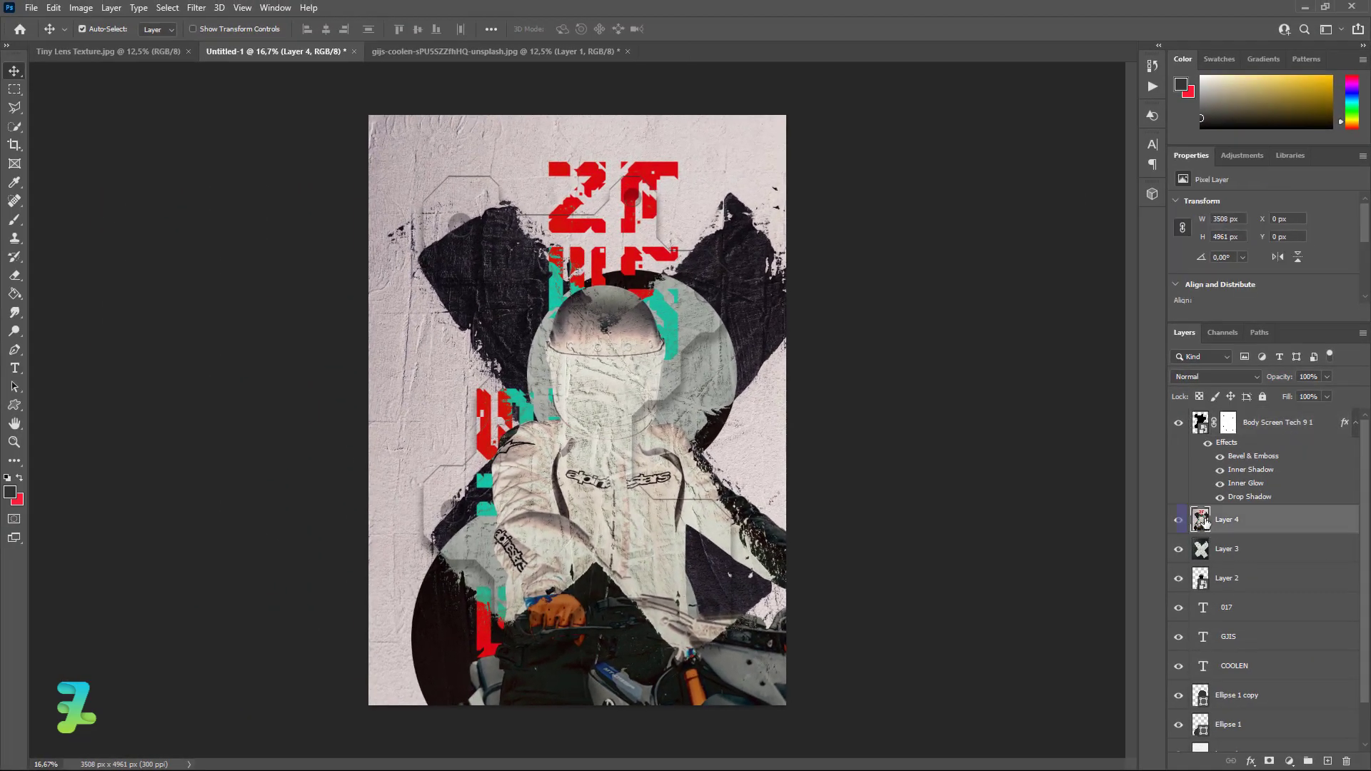
key(ctrl+j)
drag(1205, 523, 1220, 423)
right_click(1278, 426)
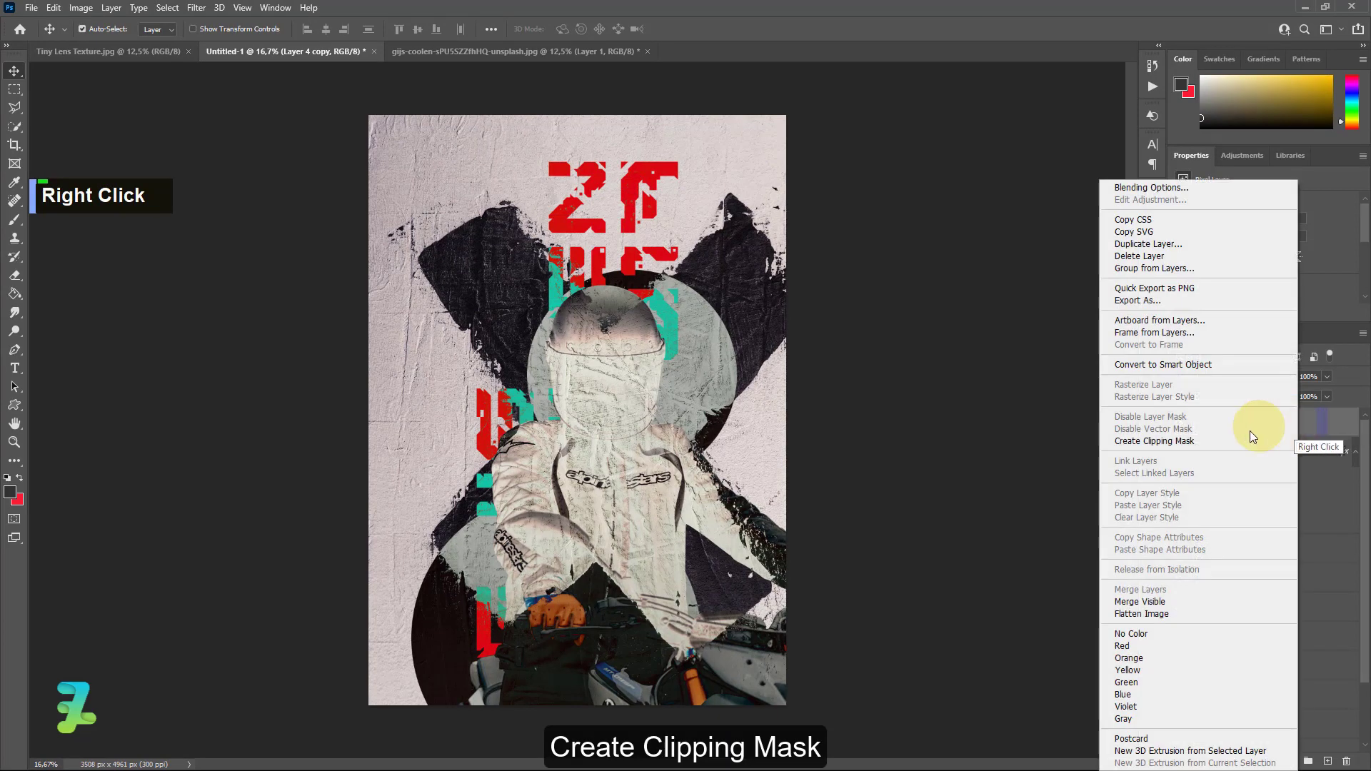
click(1190, 443)
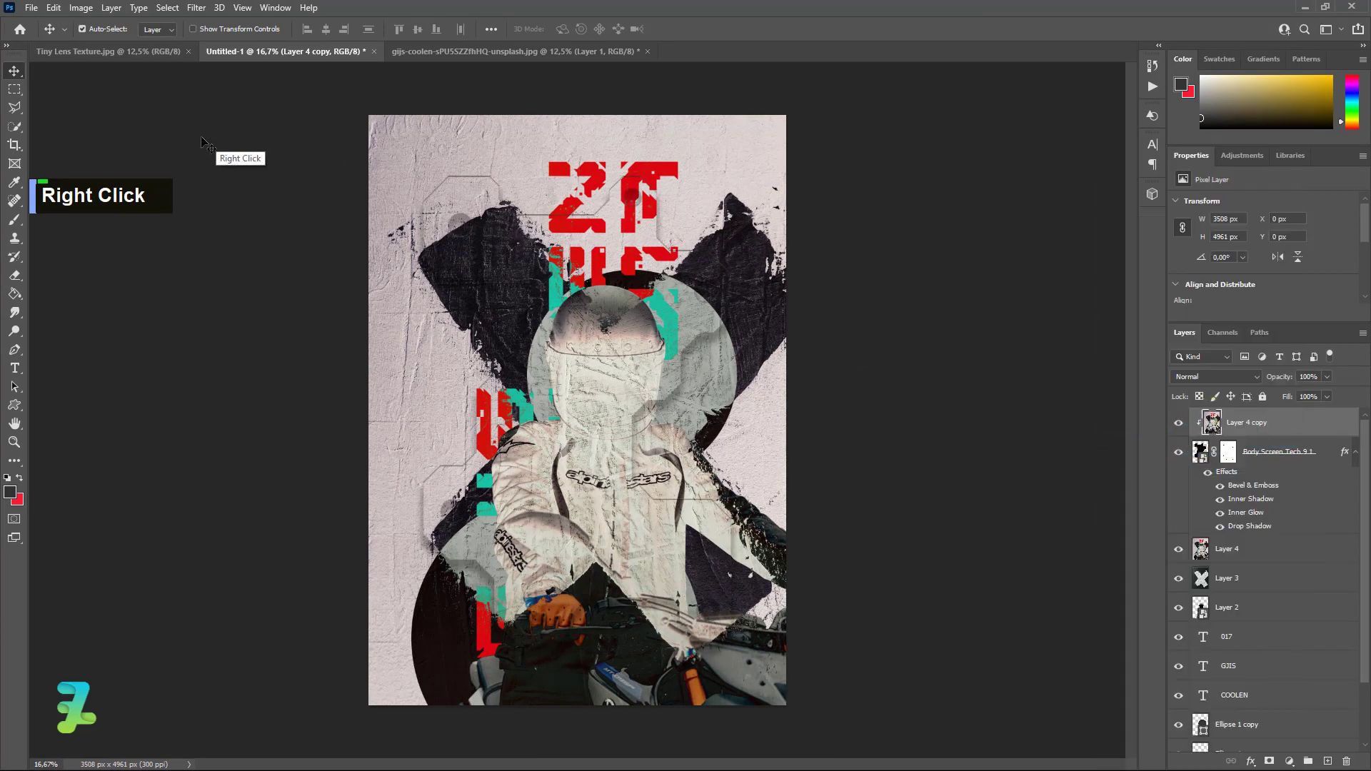
- Apply a Gaussian Blur with a 15 px radius to the clipped Layer 4 copy
click(196, 8)
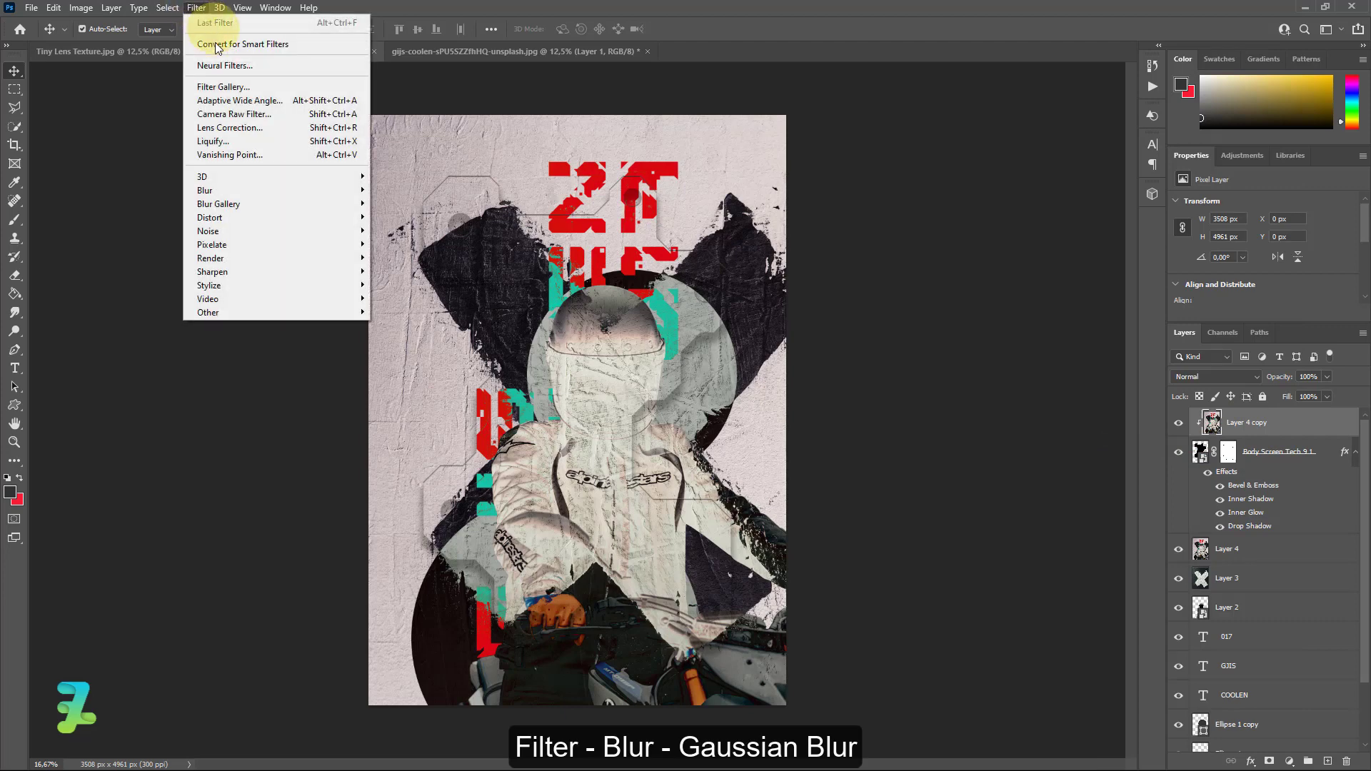
mouse_move(239, 190)
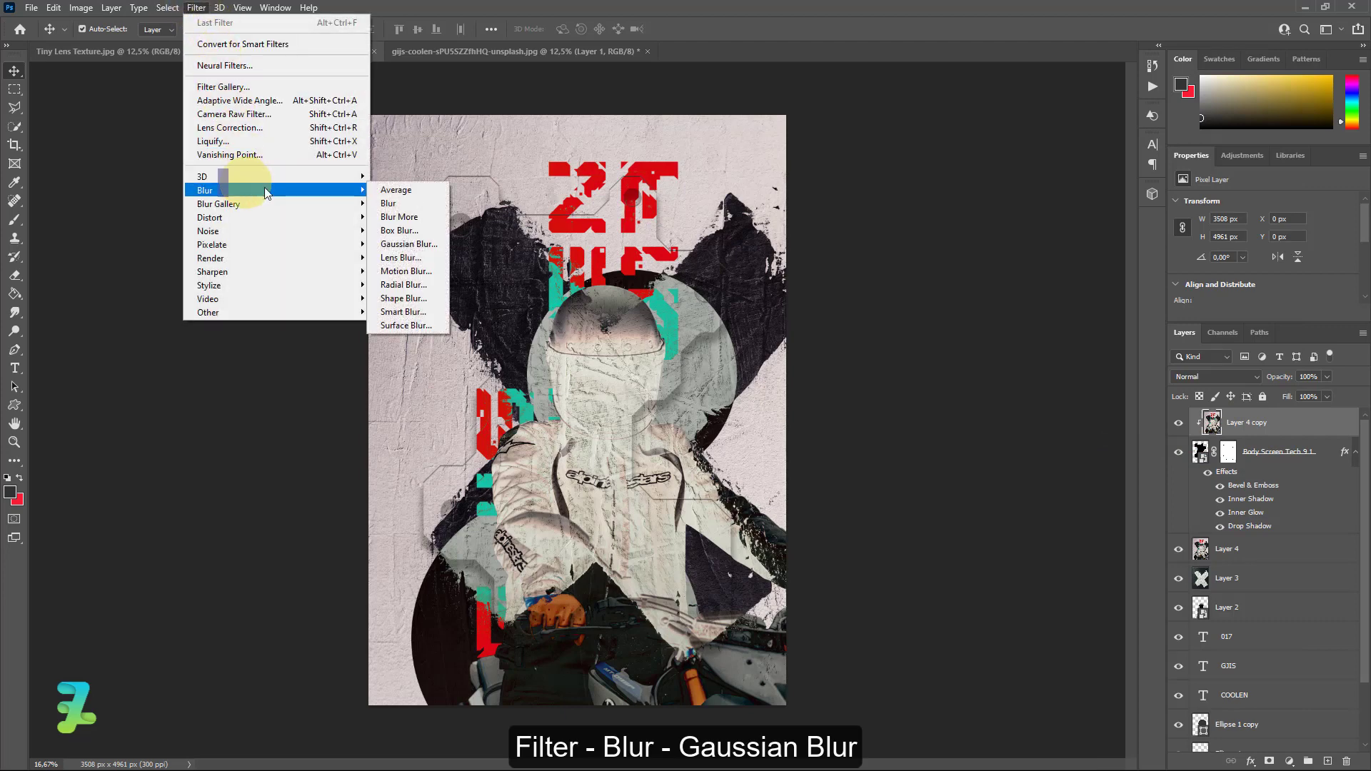
click(409, 245)
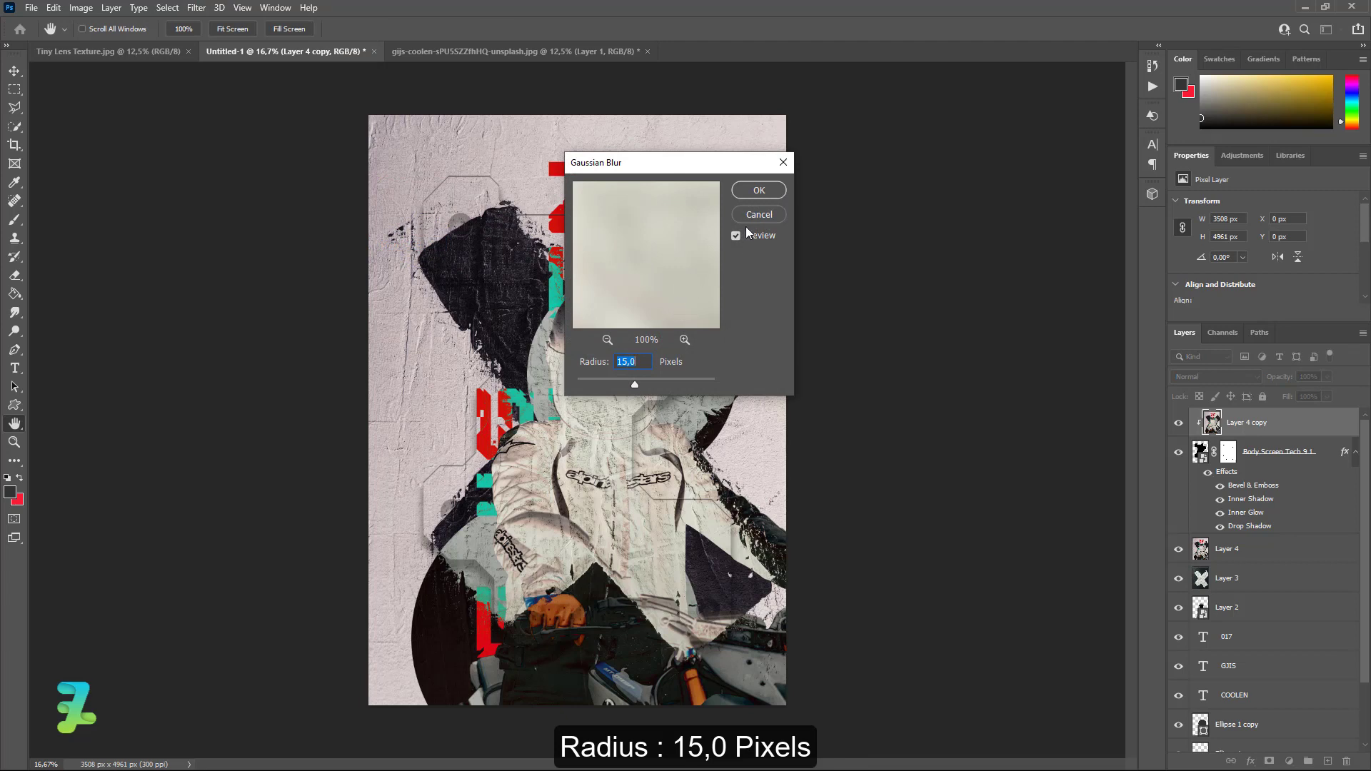
click(750, 192)
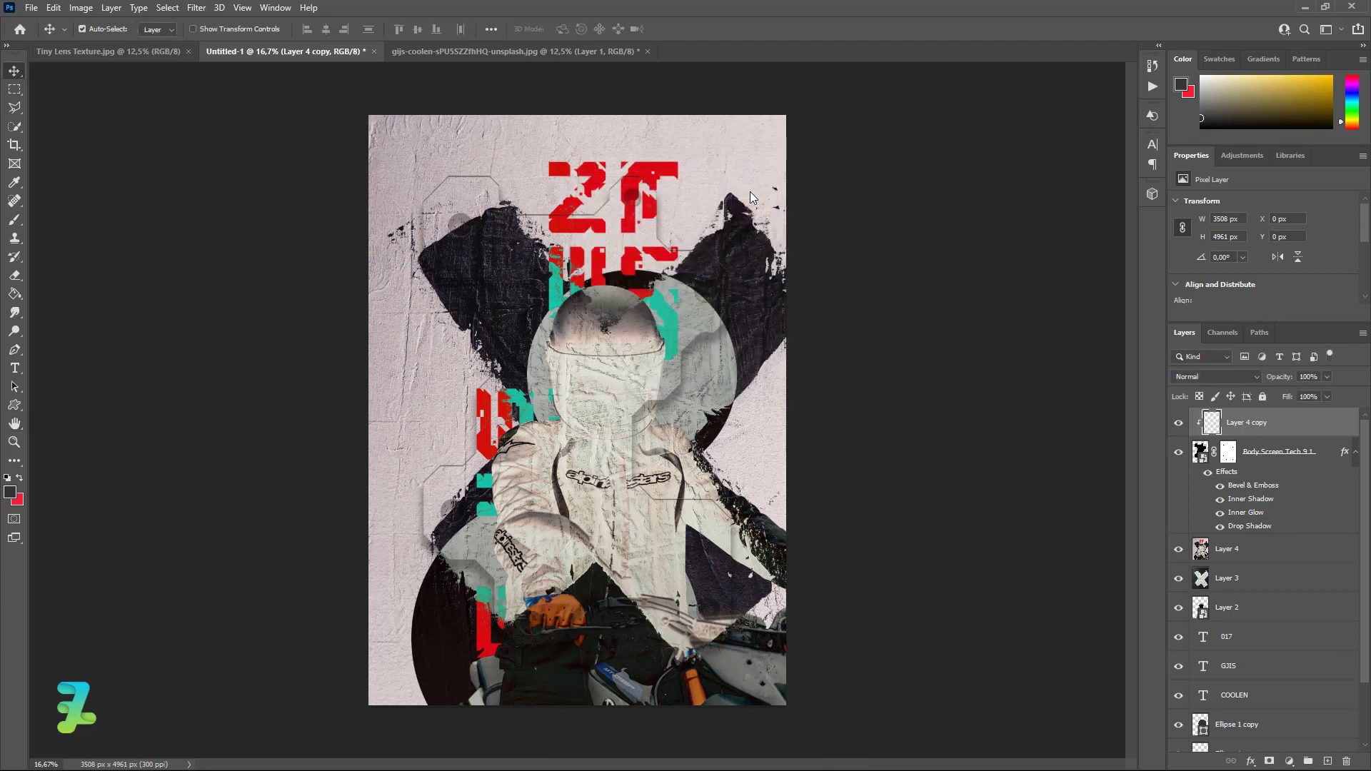
- Raise the Body Screen Tech layer's fill to 100%
click(1180, 423)
click(1200, 452)
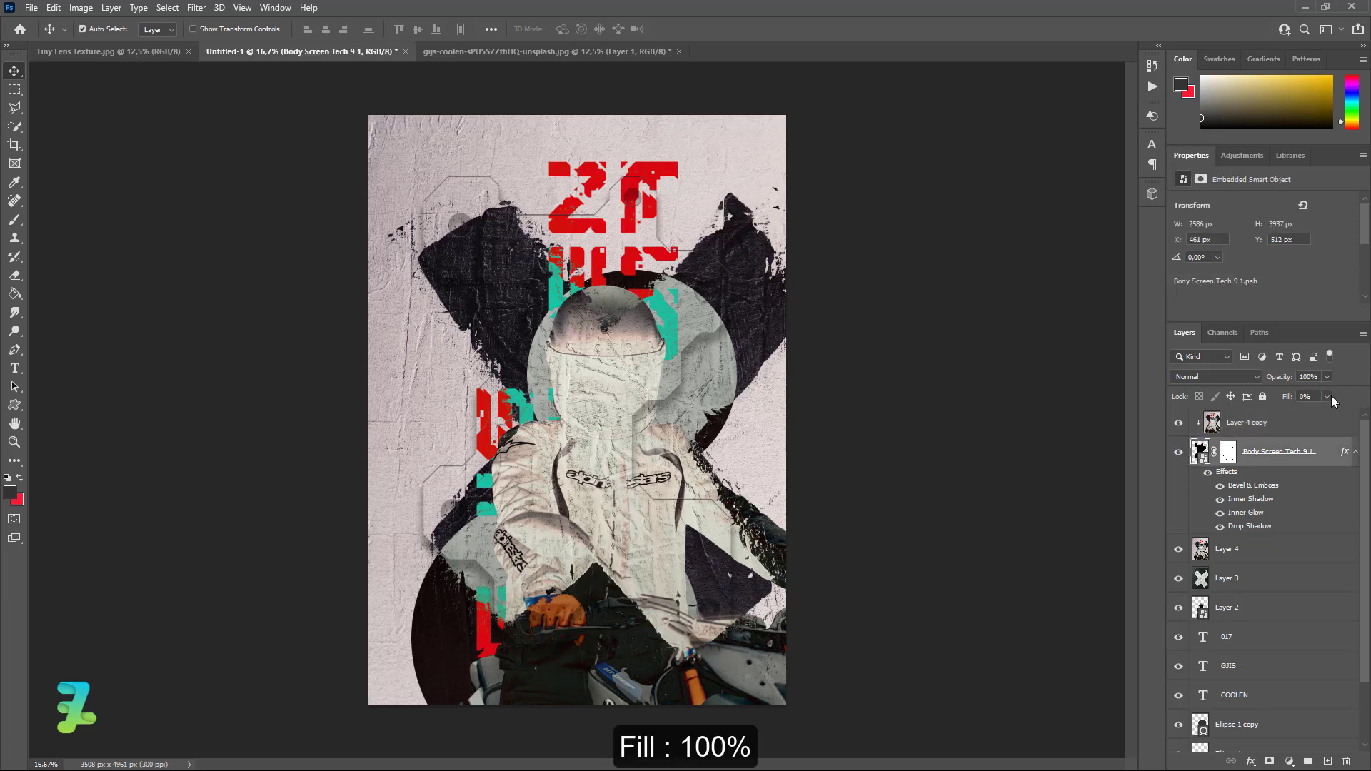
drag(1295, 413, 1360, 413)
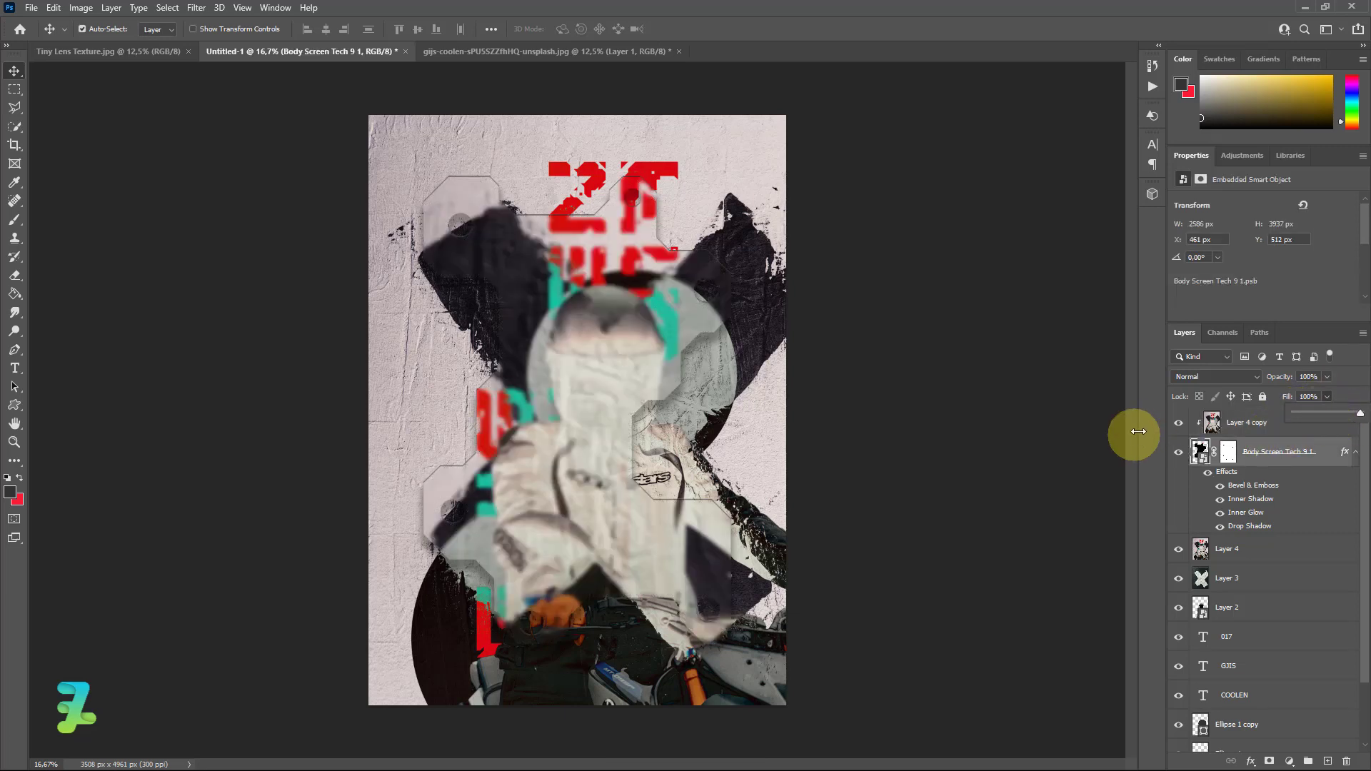
- Float Tiny Lens Texture.jpg in its own window, copy its image into the poster above the Layer 4 copy, and close the texture document
click(1213, 422)
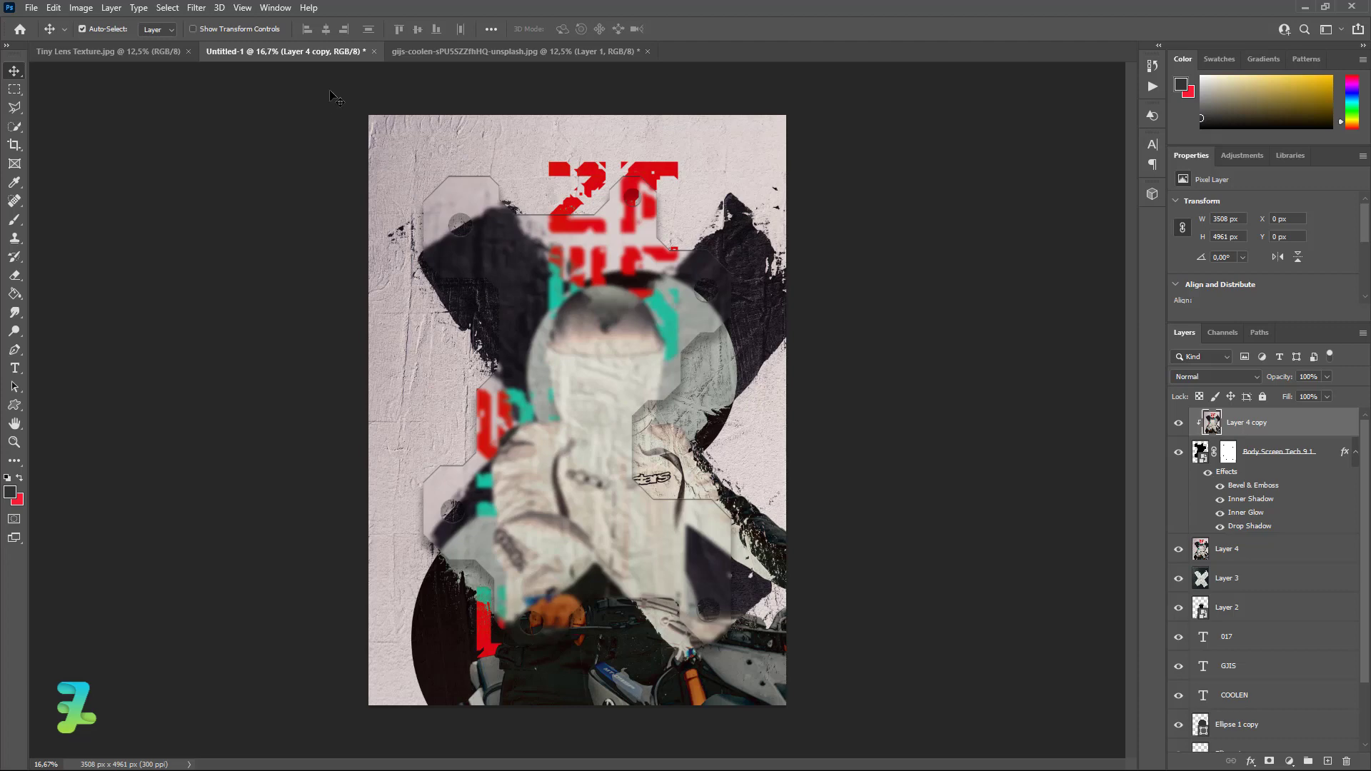
click(413, 60)
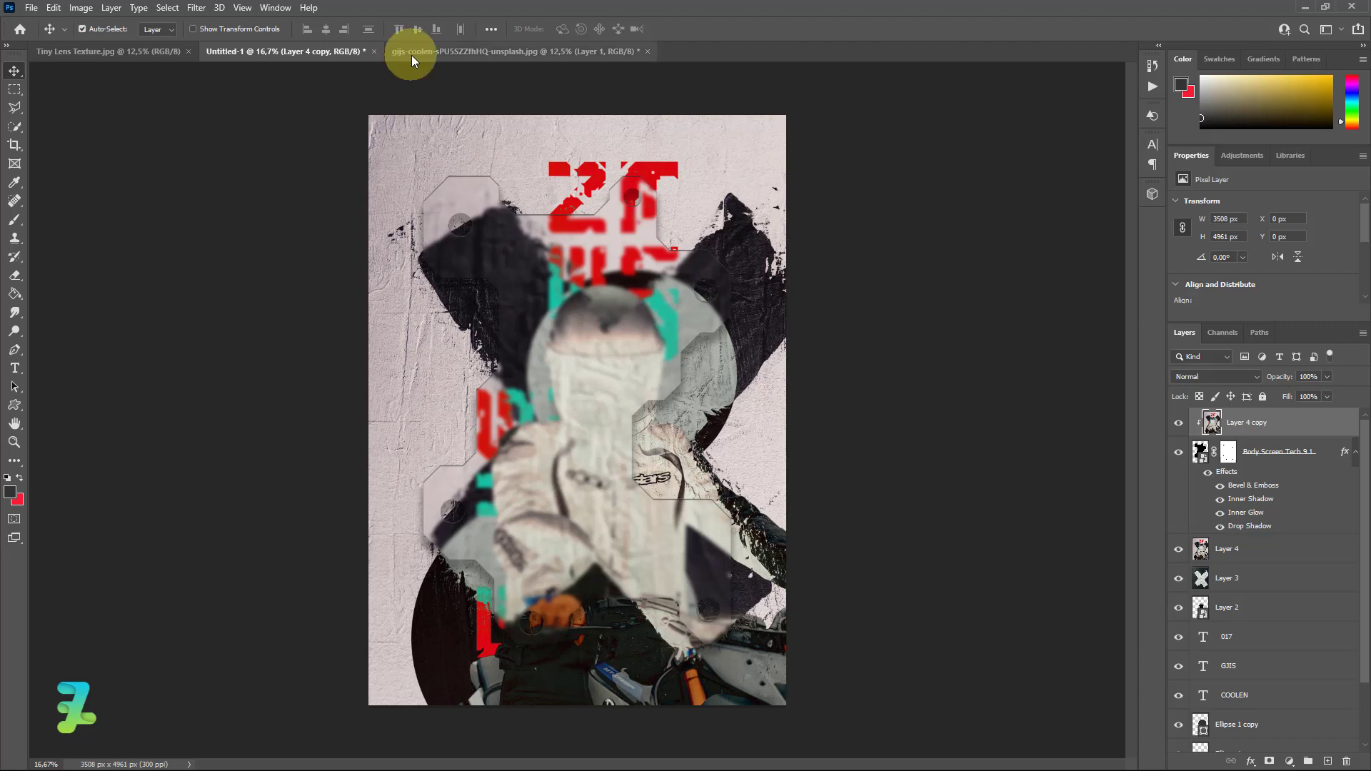
click(63, 52)
right_click(63, 53)
click(85, 125)
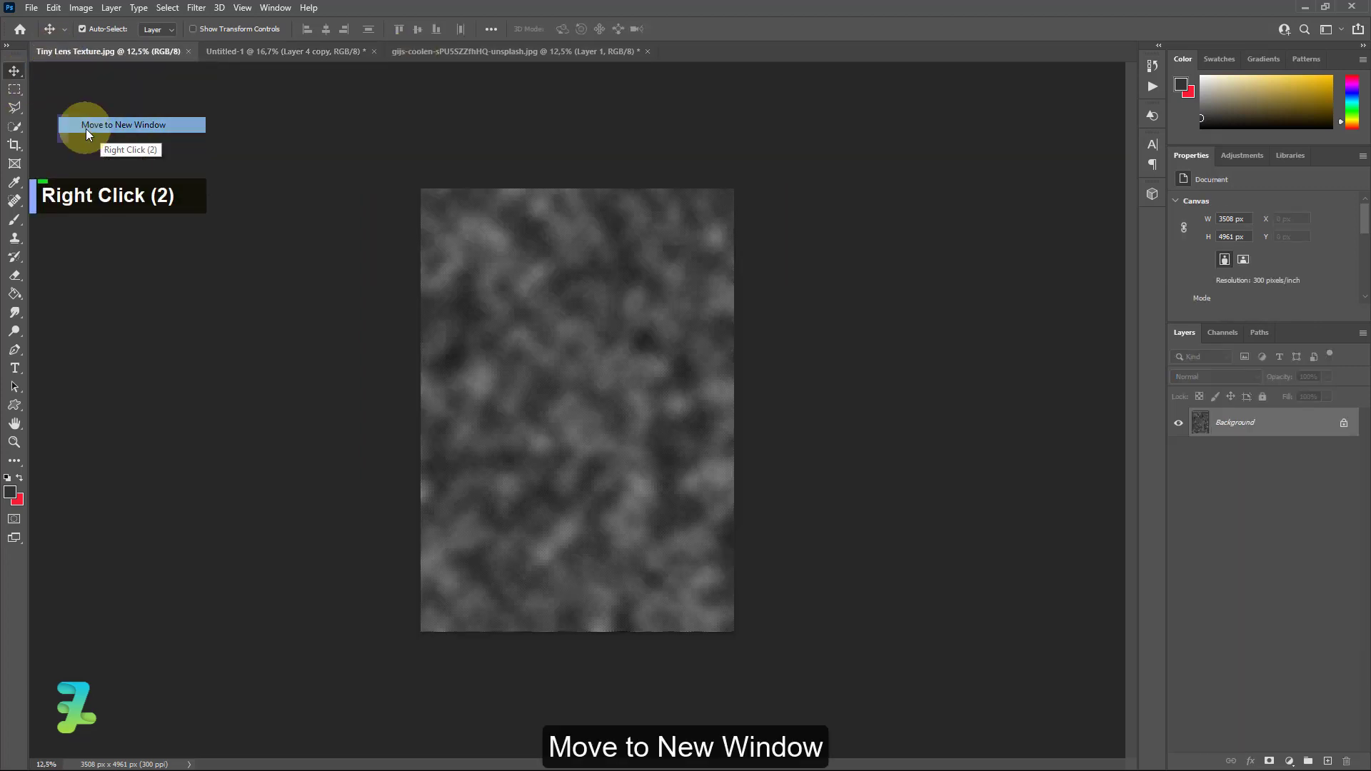
drag(1203, 426, 593, 327)
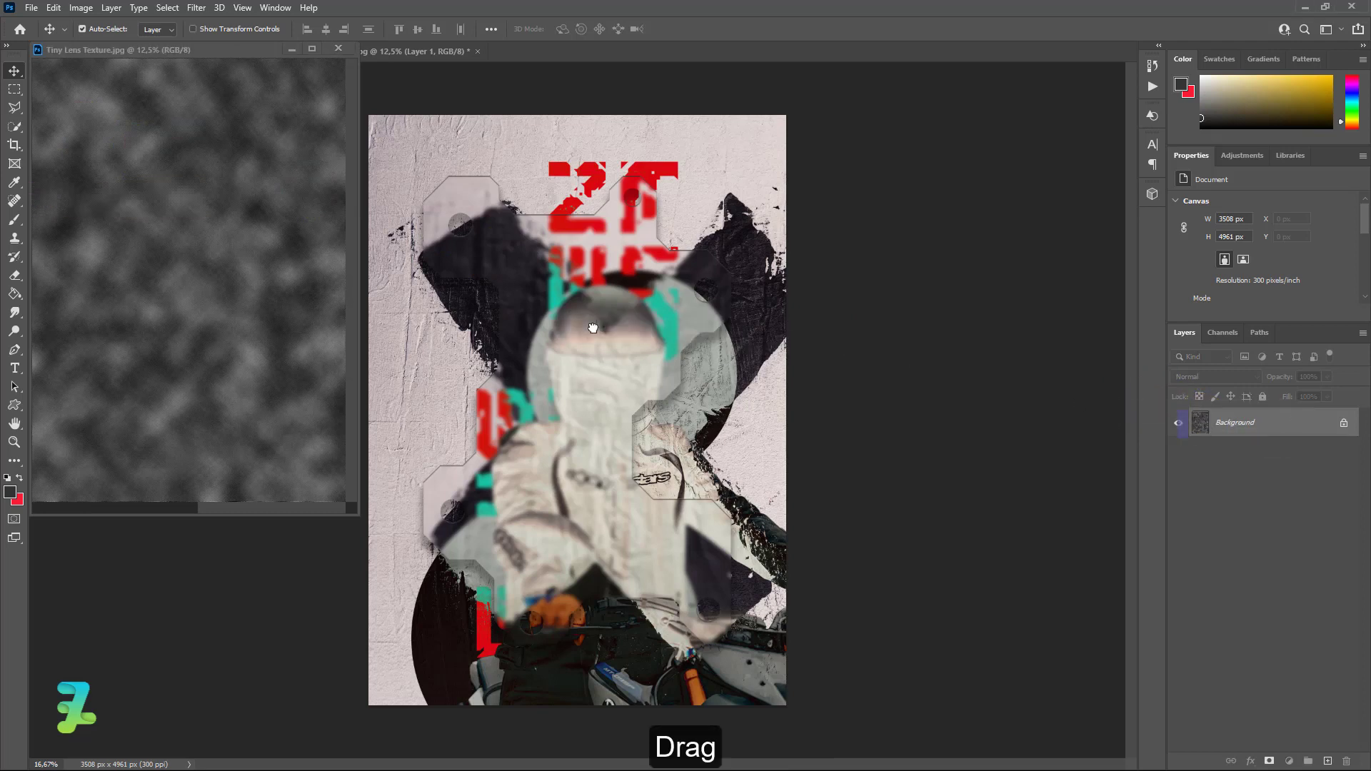
drag(212, 57, 532, 120)
click(670, 114)
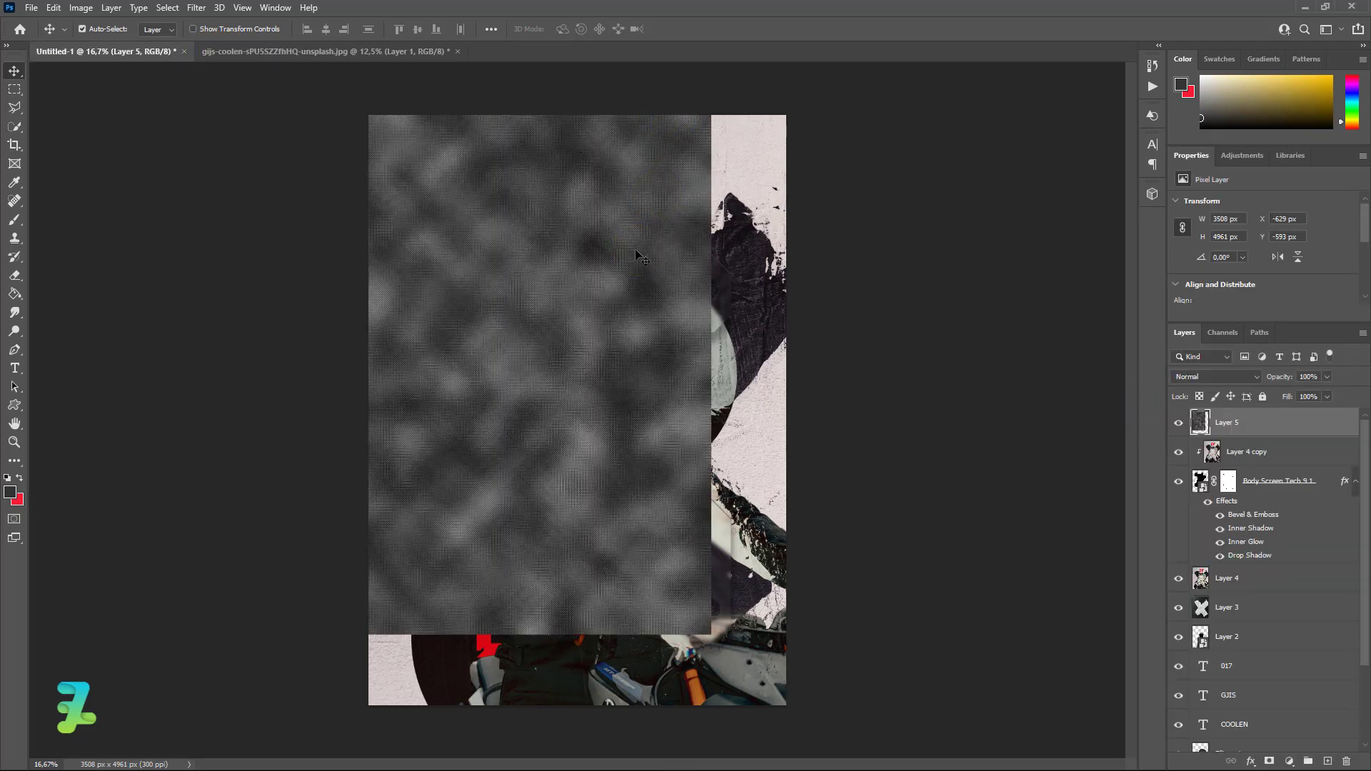
- Clip the lens texture layer to the Body Screen Tech shape with a clipping mask
key(ctrl+equal)
key(ctrl+equal)
key(ctrl+minus)
key(ctrl+minus)
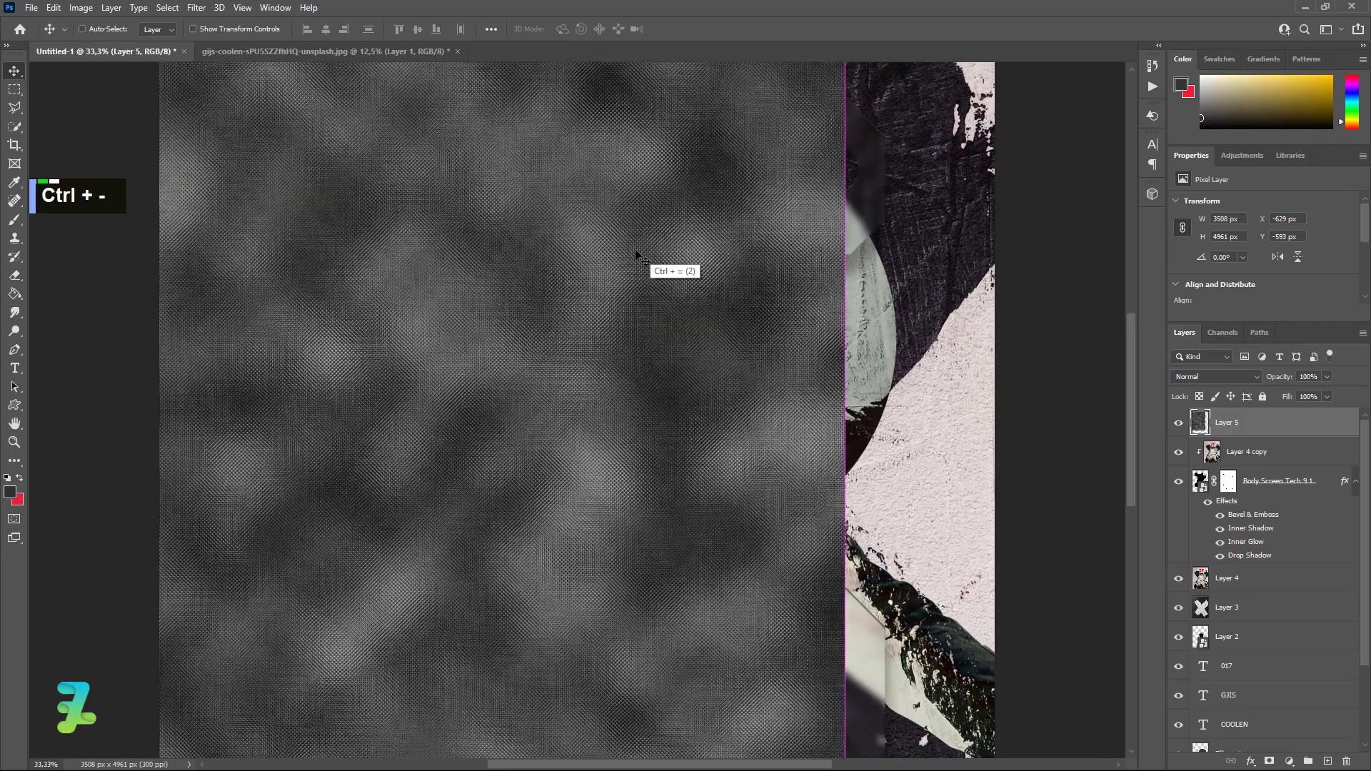
key(ctrl+minus)
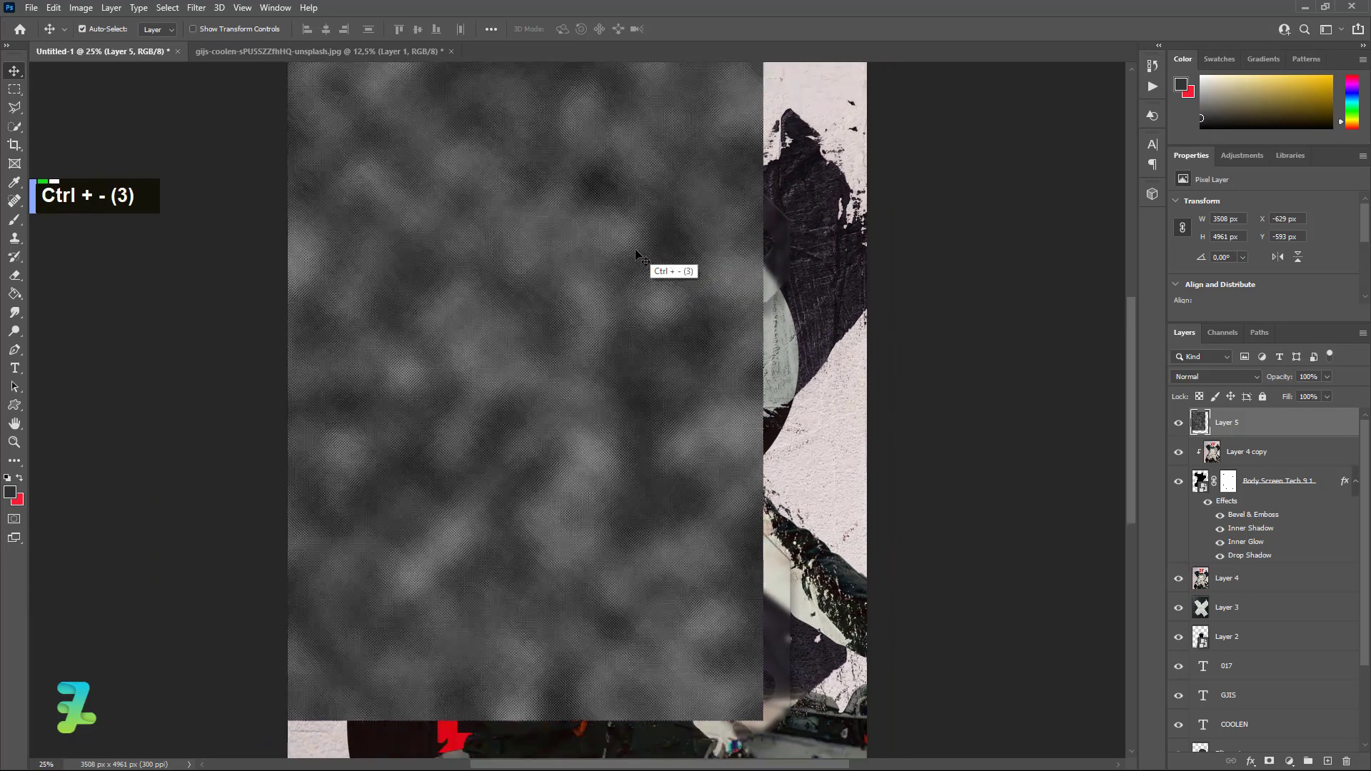
right_click(1246, 427)
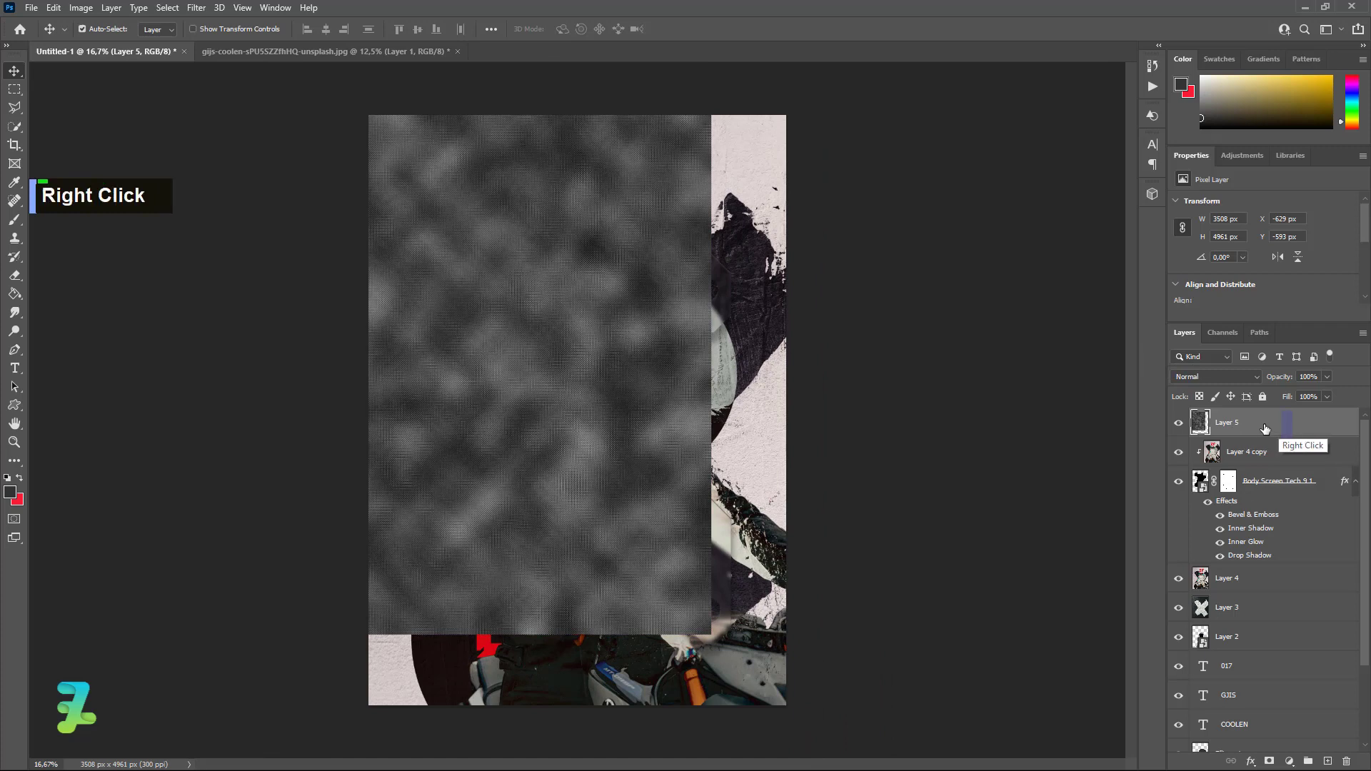
click(1118, 438)
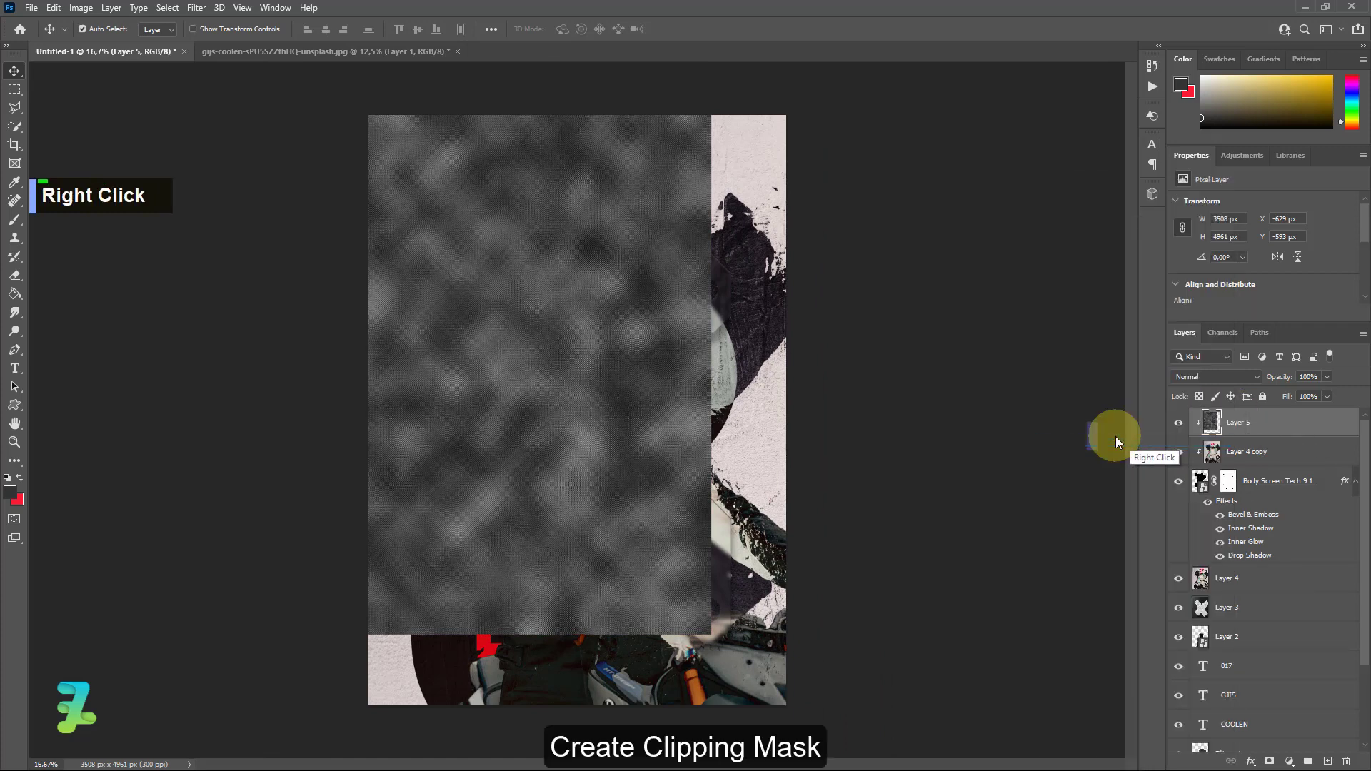
- Center the clipped lens texture over the tech shape and scale it proportionally to about 147%
drag(614, 414, 664, 480)
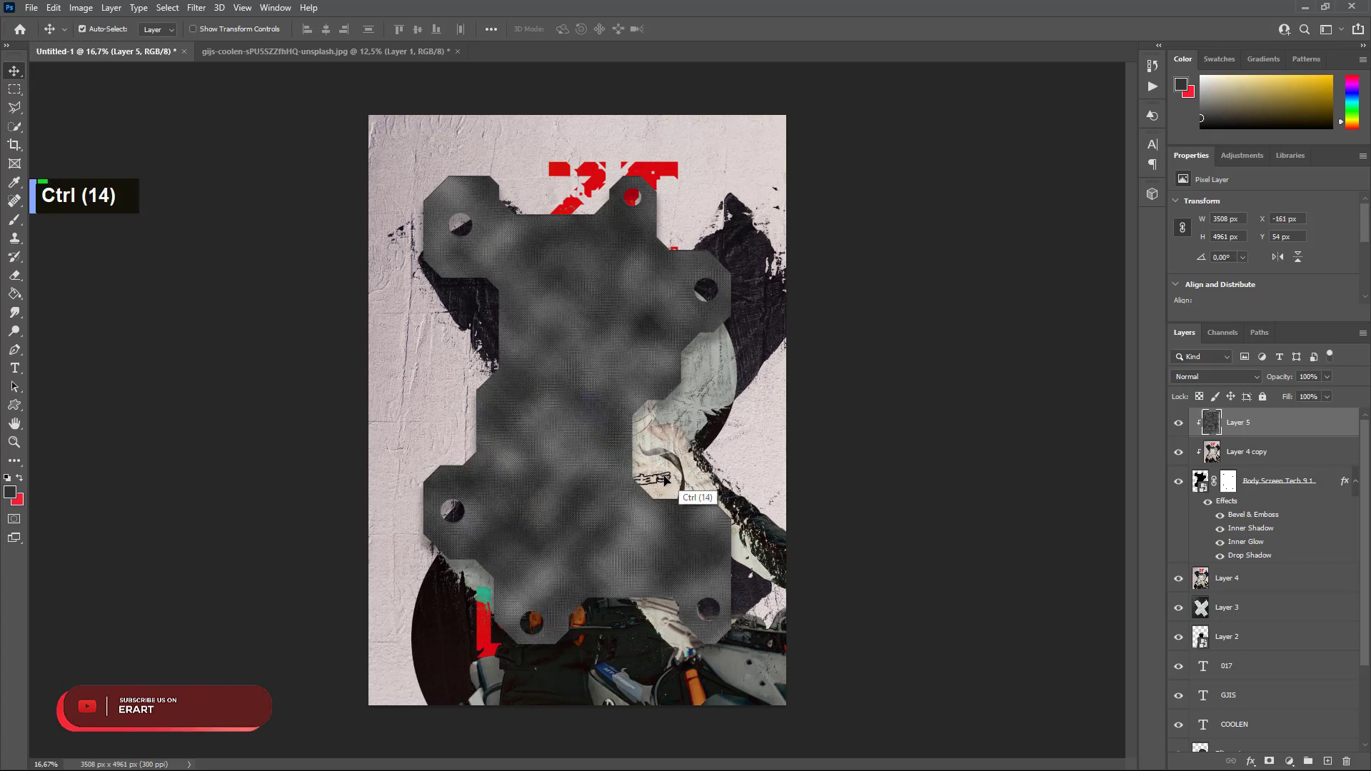
key(ctrl+minus)
key(ctrl+minus)
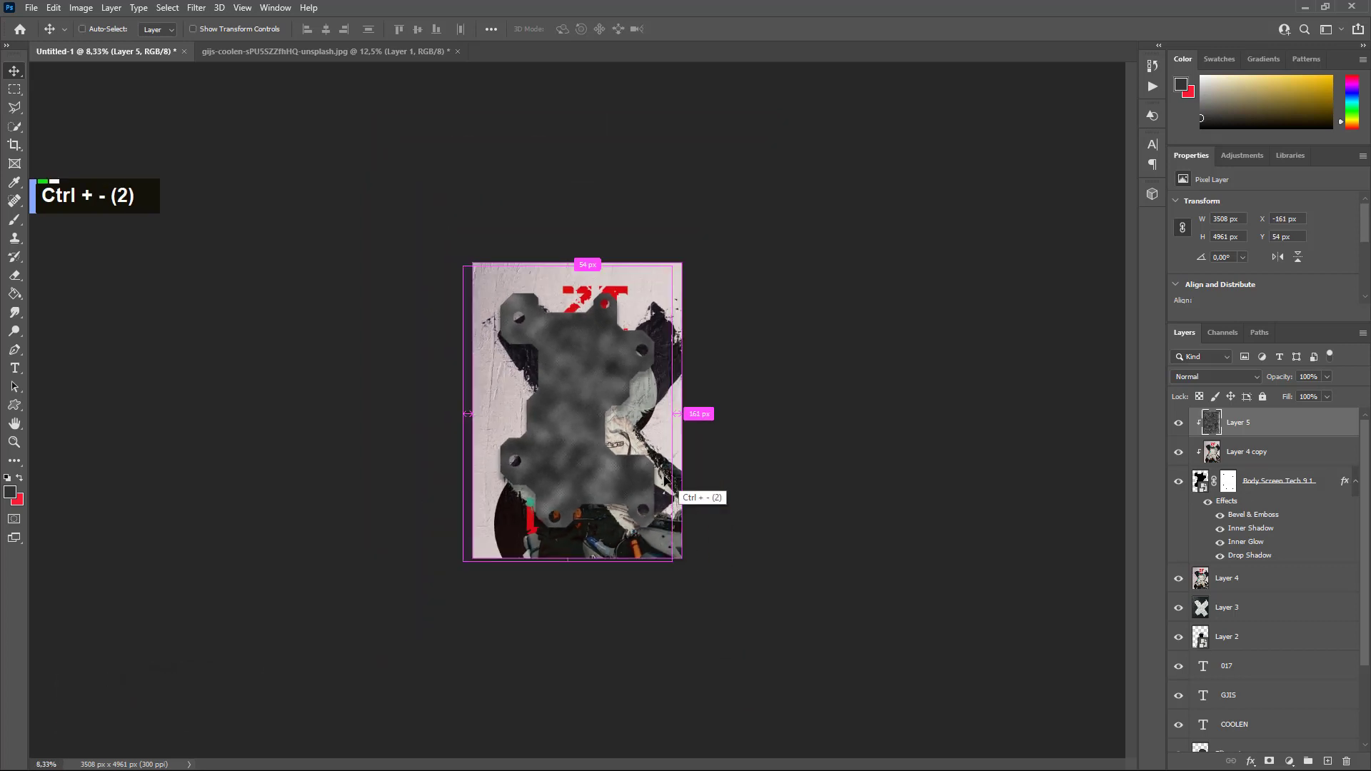
key(ctrl+t)
drag(677, 568, 722, 630)
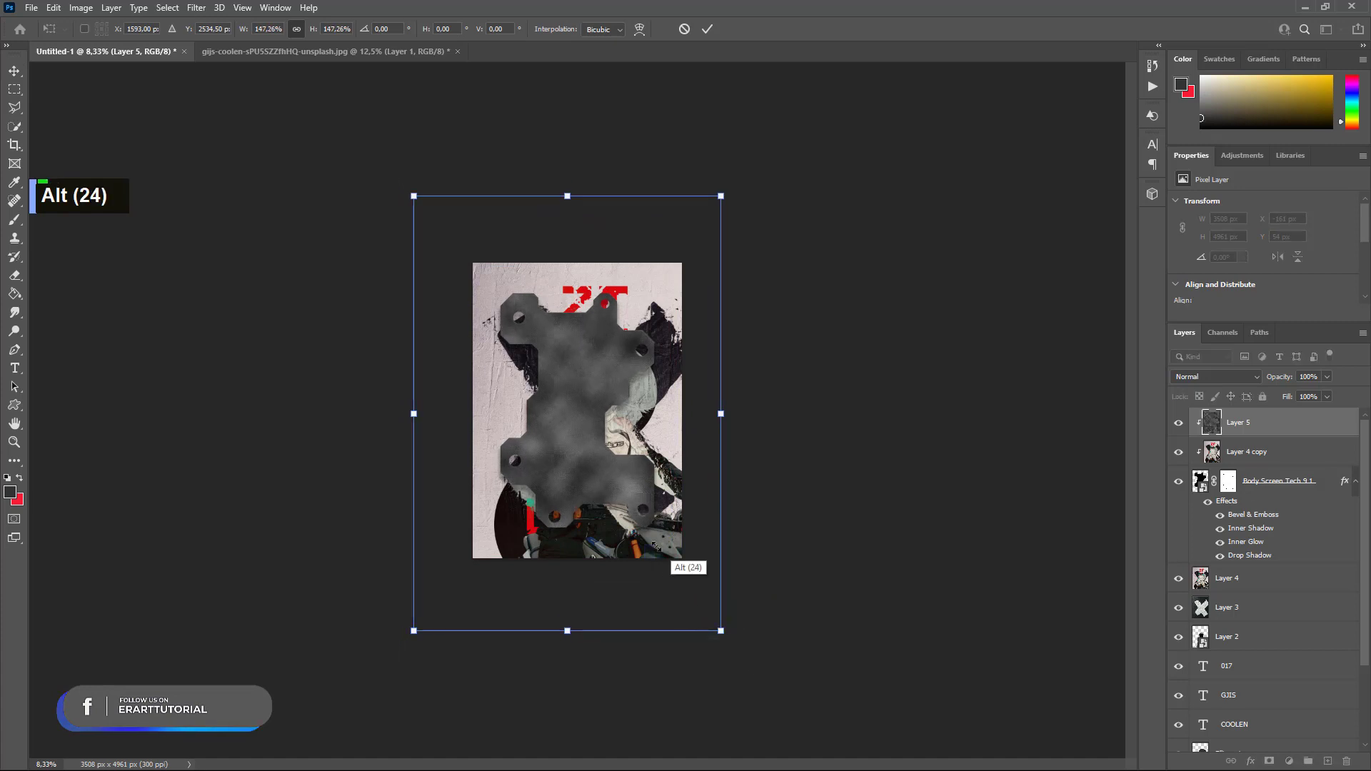
double_click(622, 357)
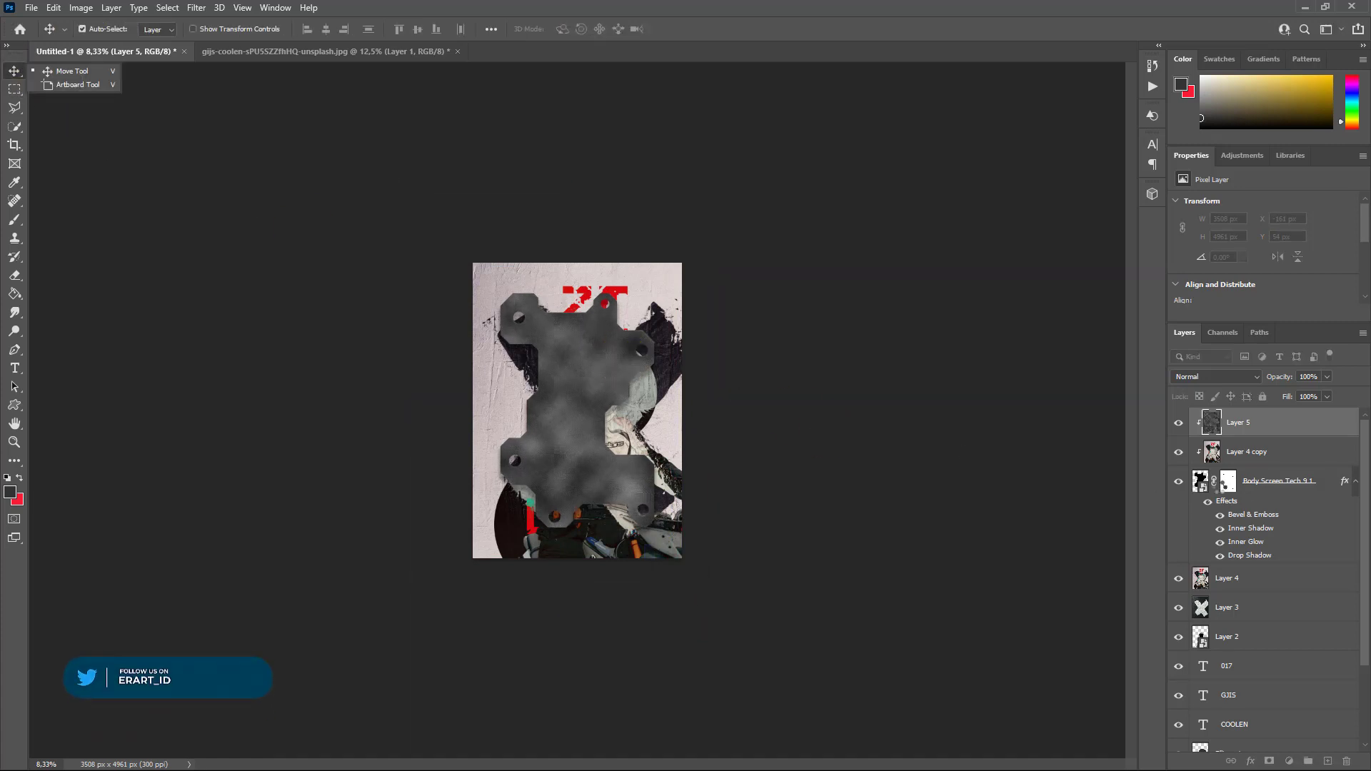
- Set the lens texture layer's blend mode to Overlay and inspect the frosted-glass effect up close
click(1257, 376)
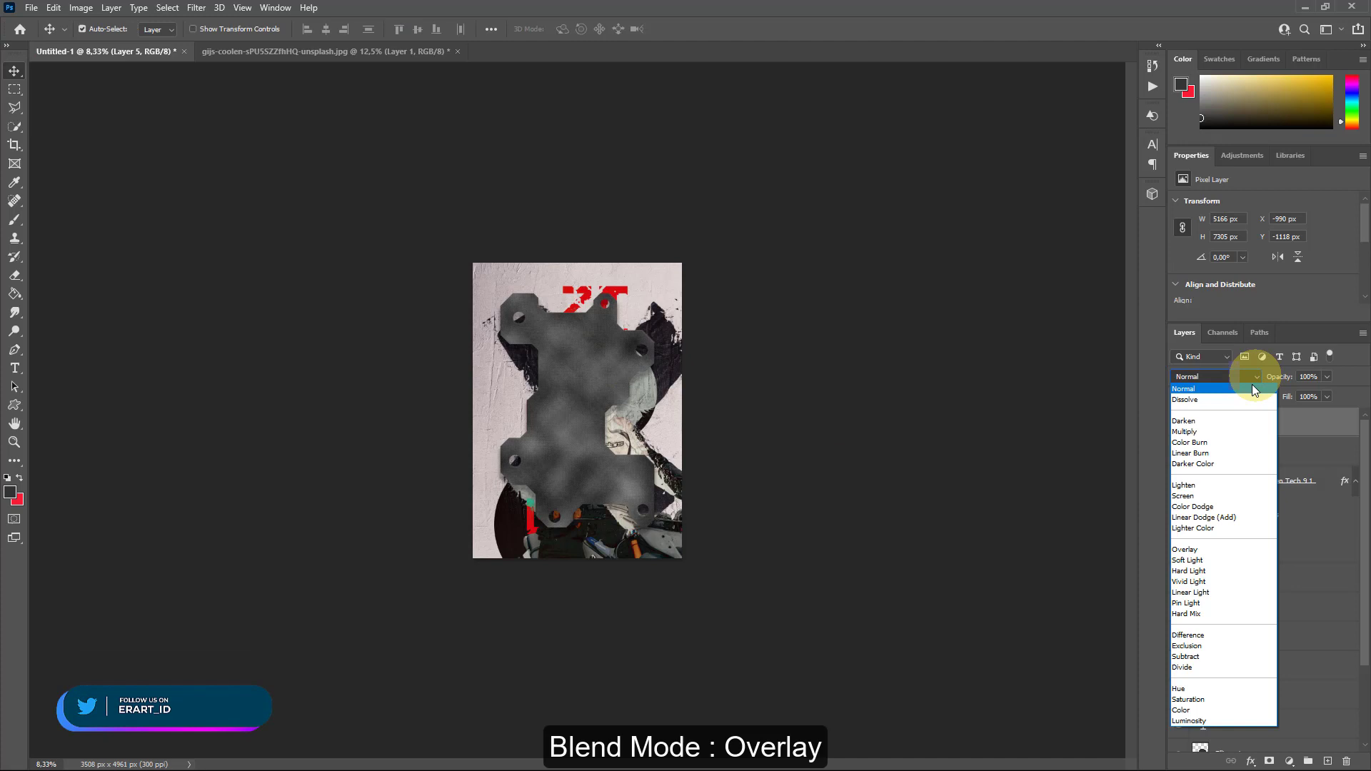
click(1195, 547)
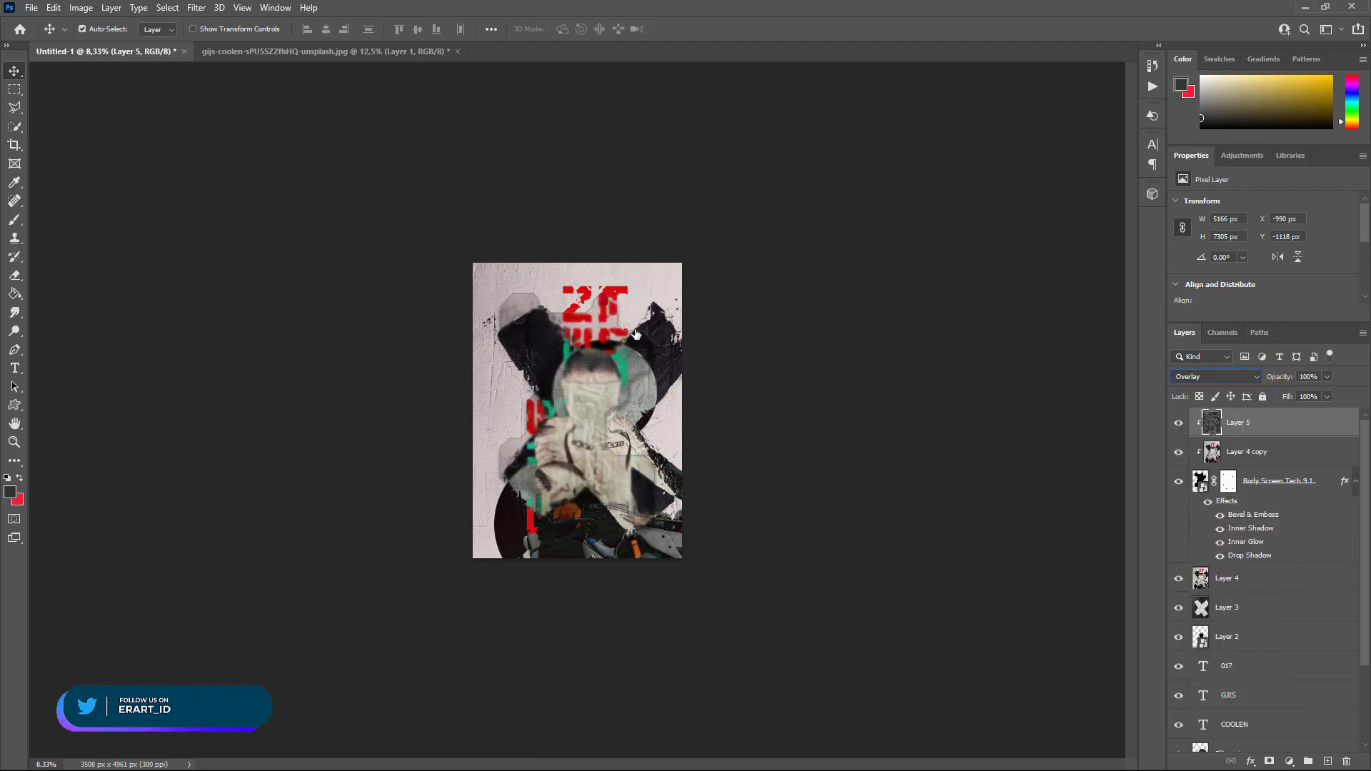
key(ctrl+equal)
key(ctrl+equal)
key(ctrl+equal)
key(ctrl+equal)
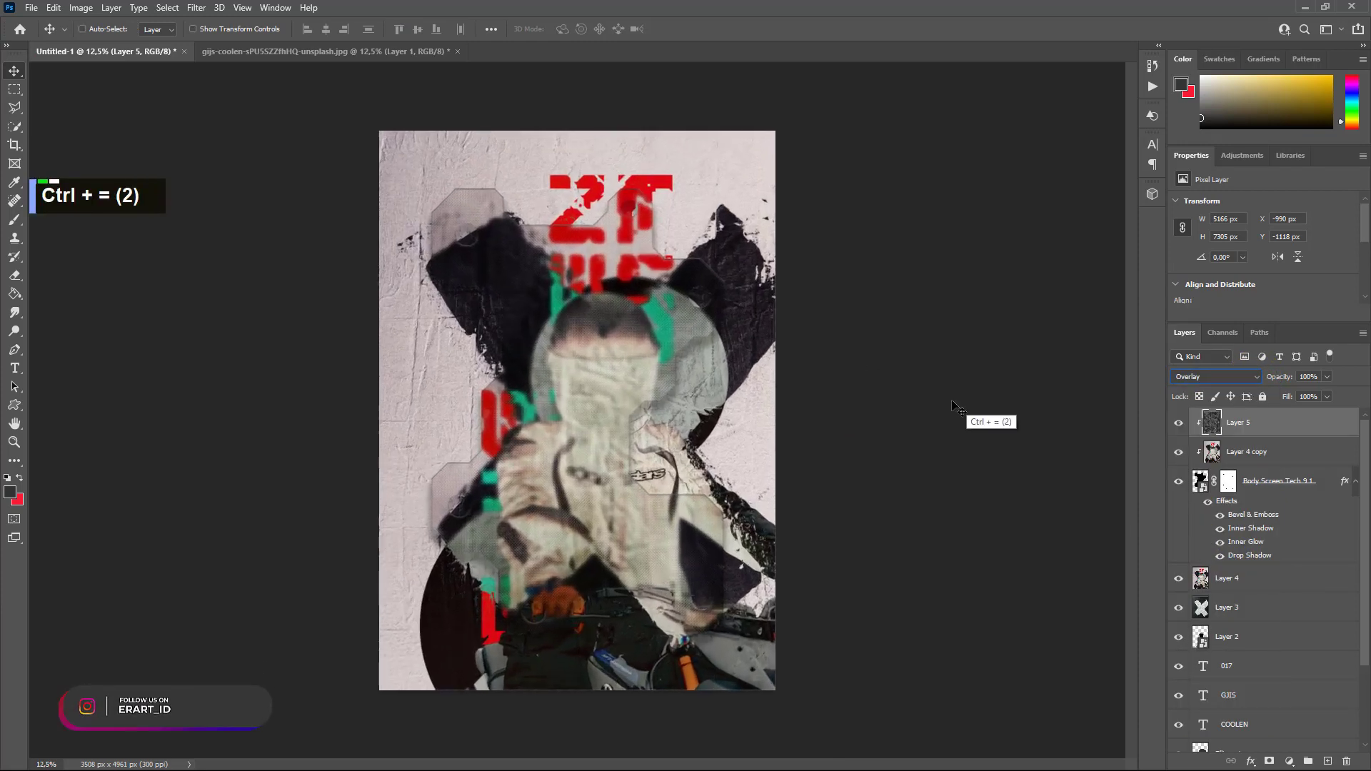
key(ctrl+equal)
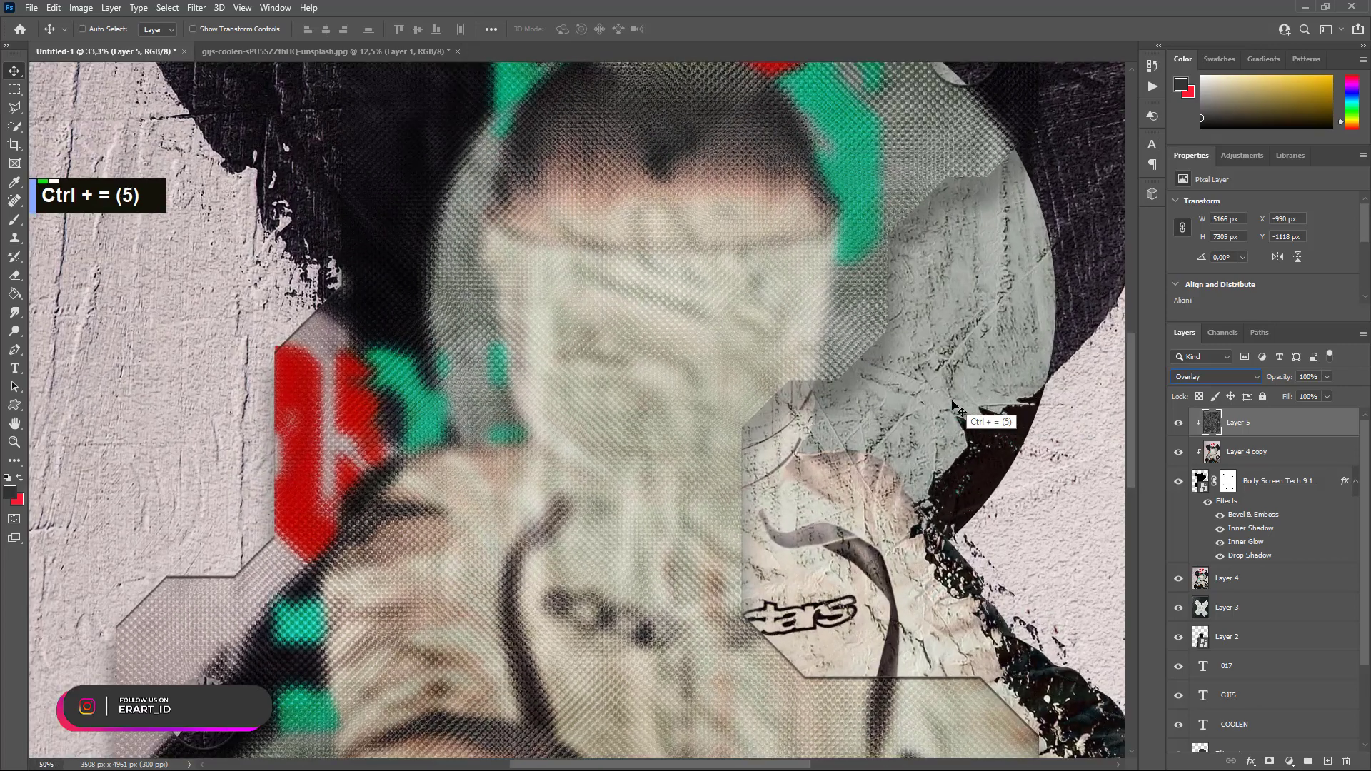
key(ctrl+minus)
key(ctrl+minus)
key(ctrl+minus)
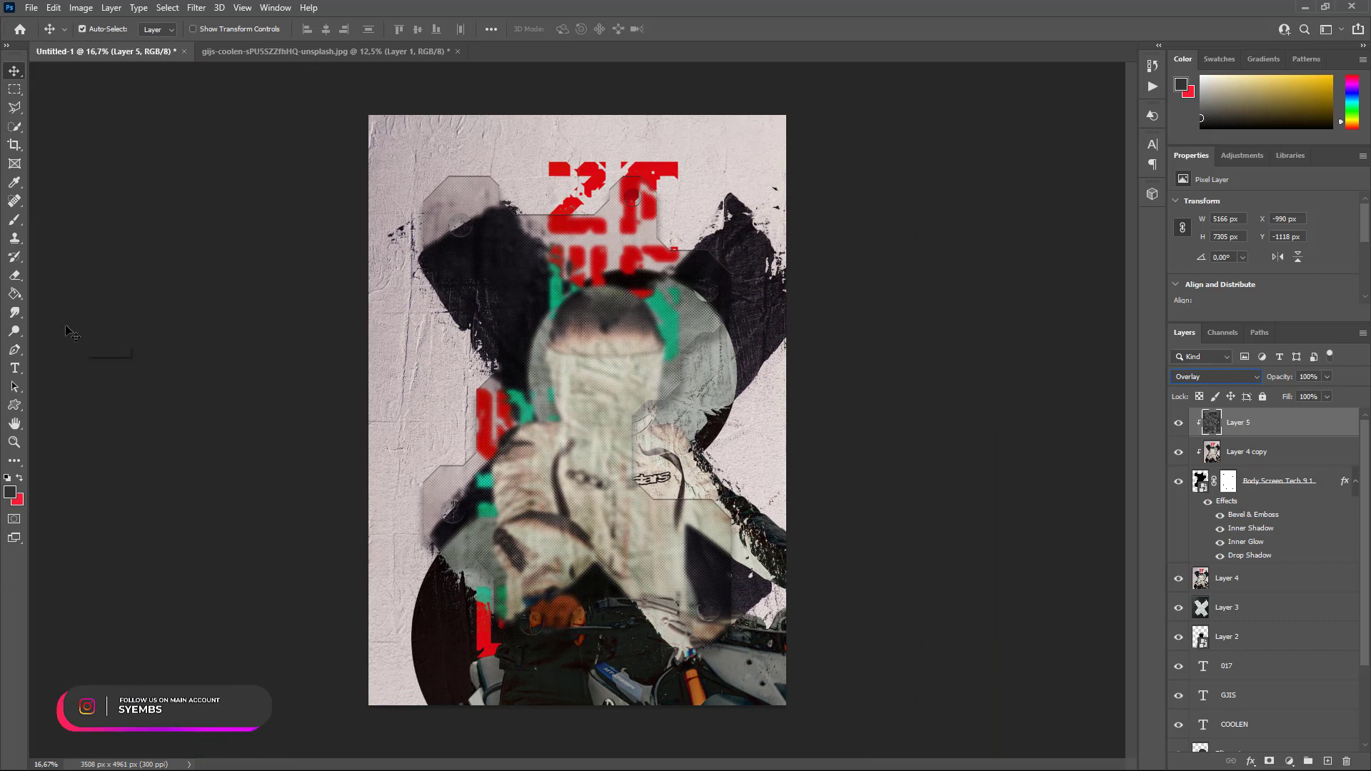
- Try to prepare the Type tool with Alta Haas Grotesk Bold at 72 pt and the foreground colour #ffffff
click(14, 368)
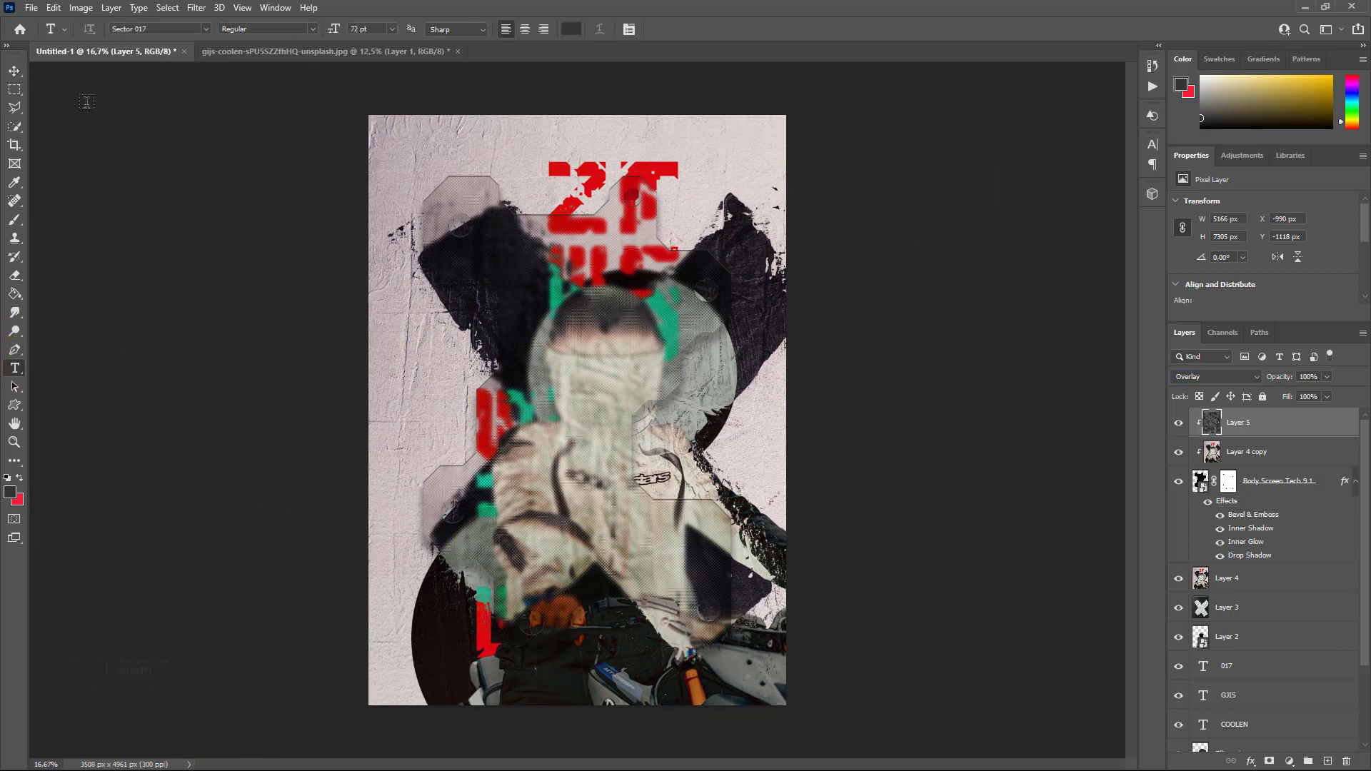
click(13, 72)
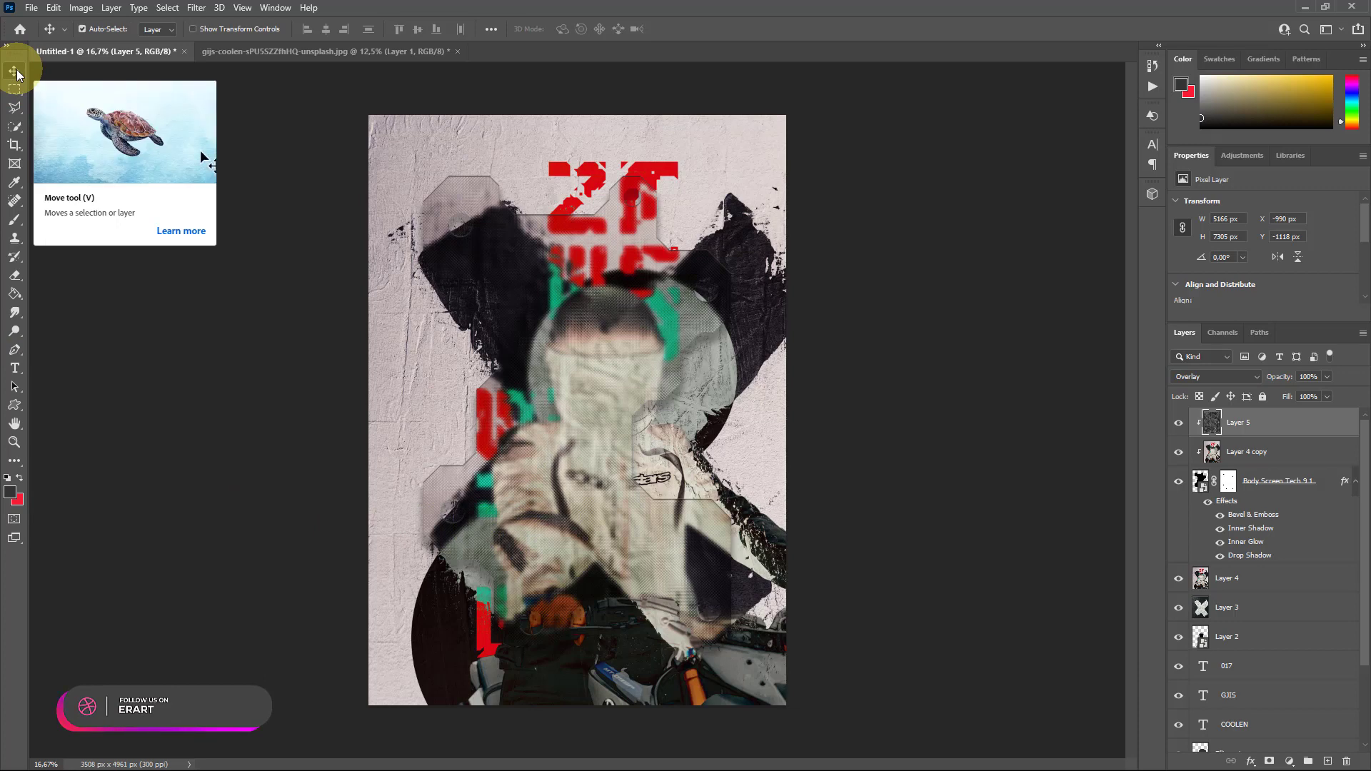
click(14, 367)
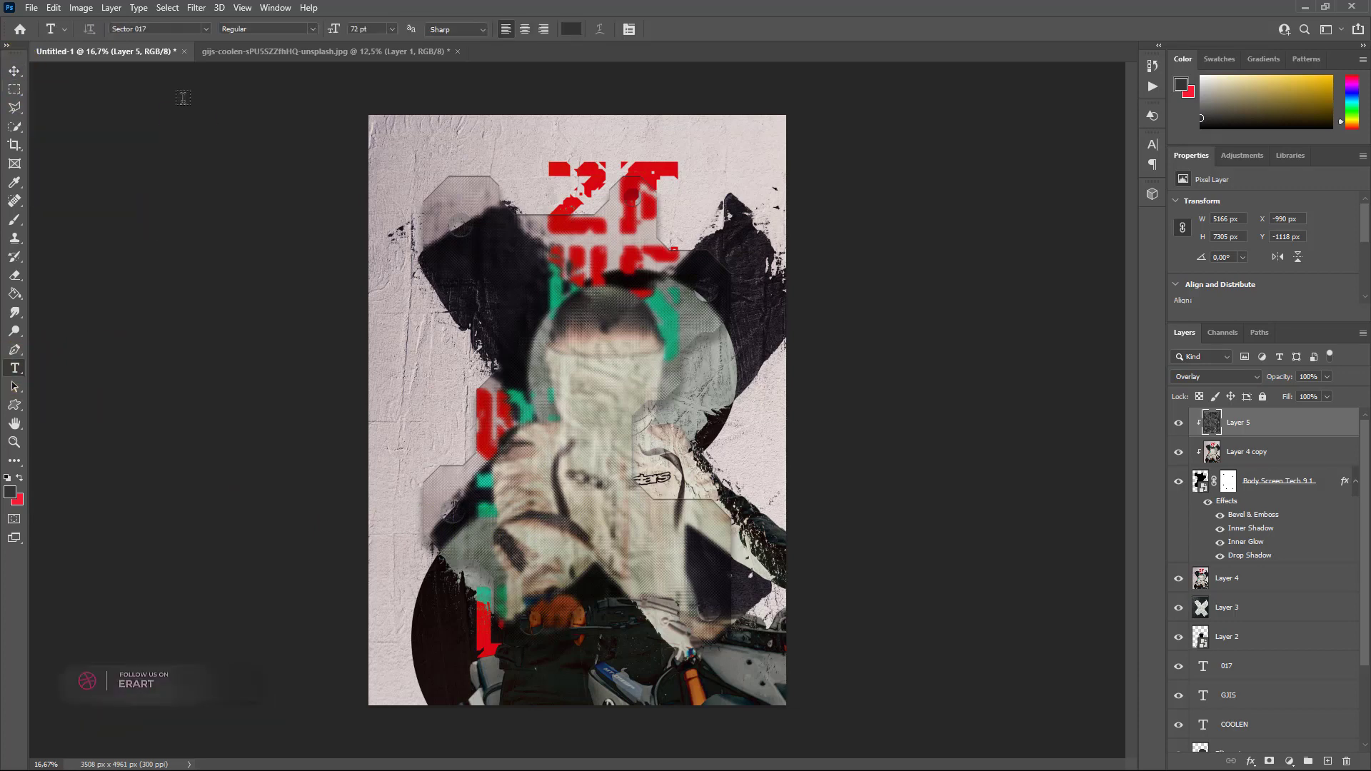
click(208, 29)
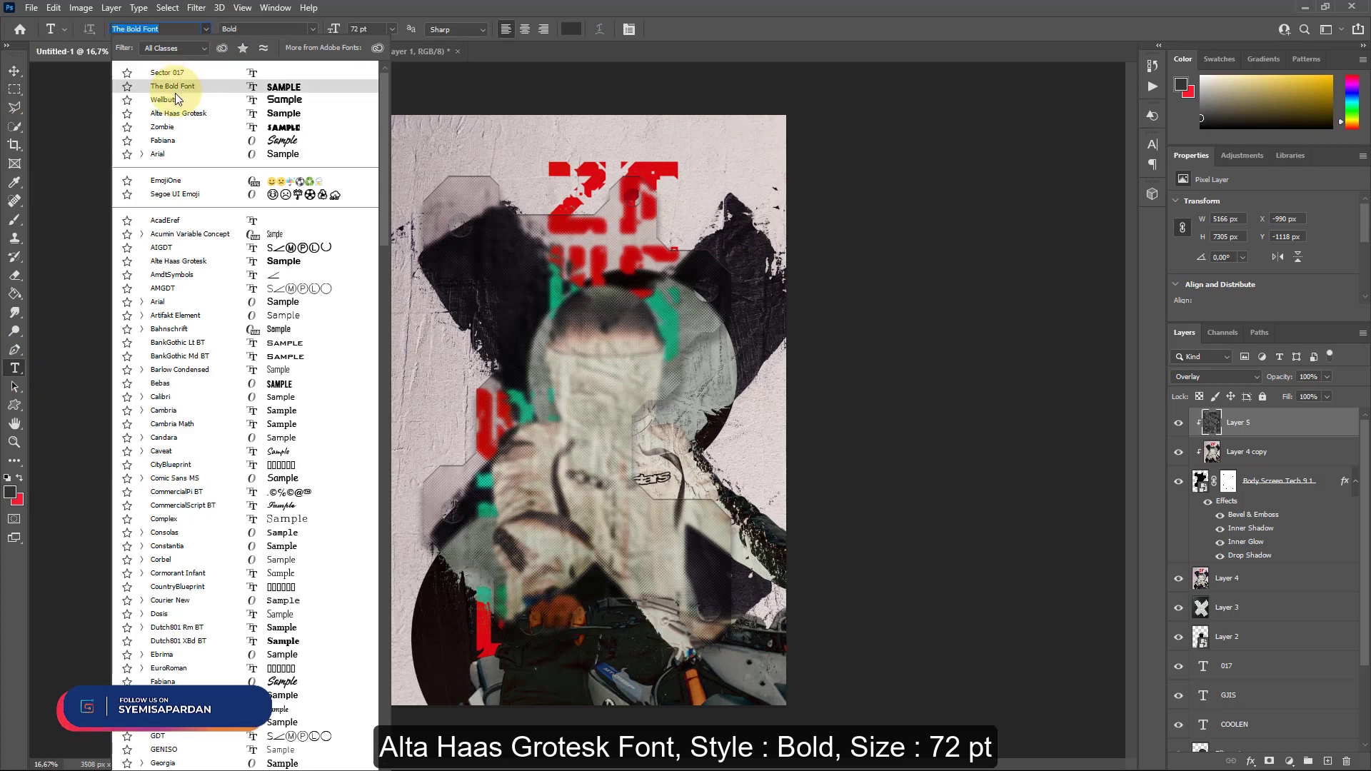
click(176, 114)
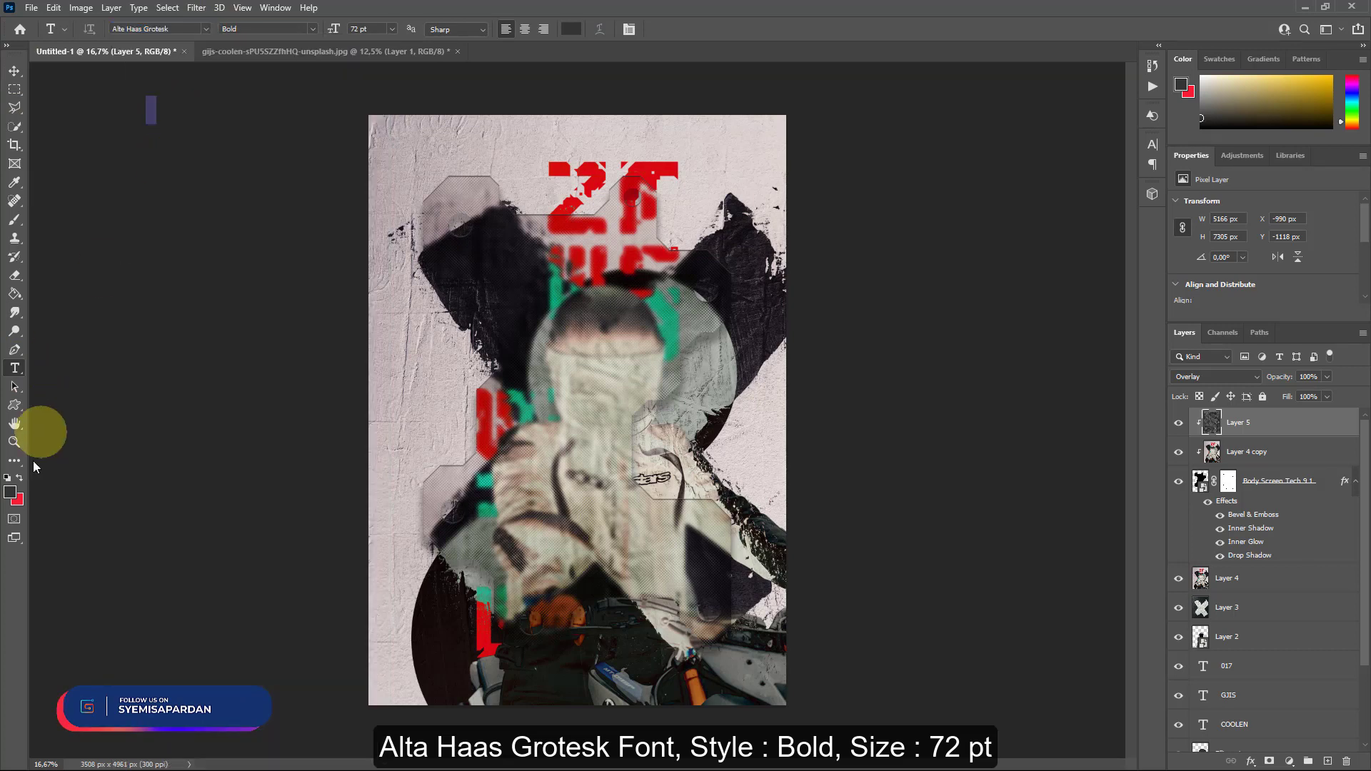
click(10, 492)
text(ffffff)
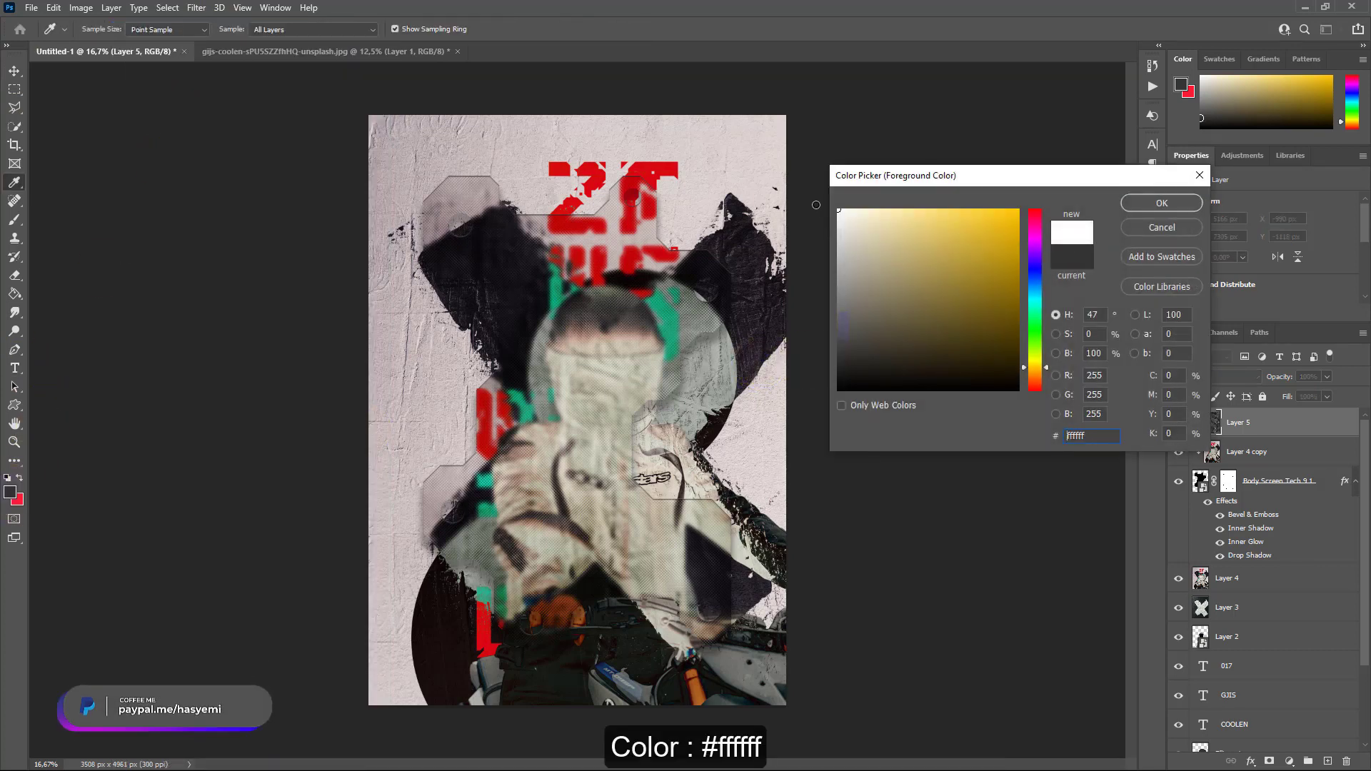
click(1152, 212)
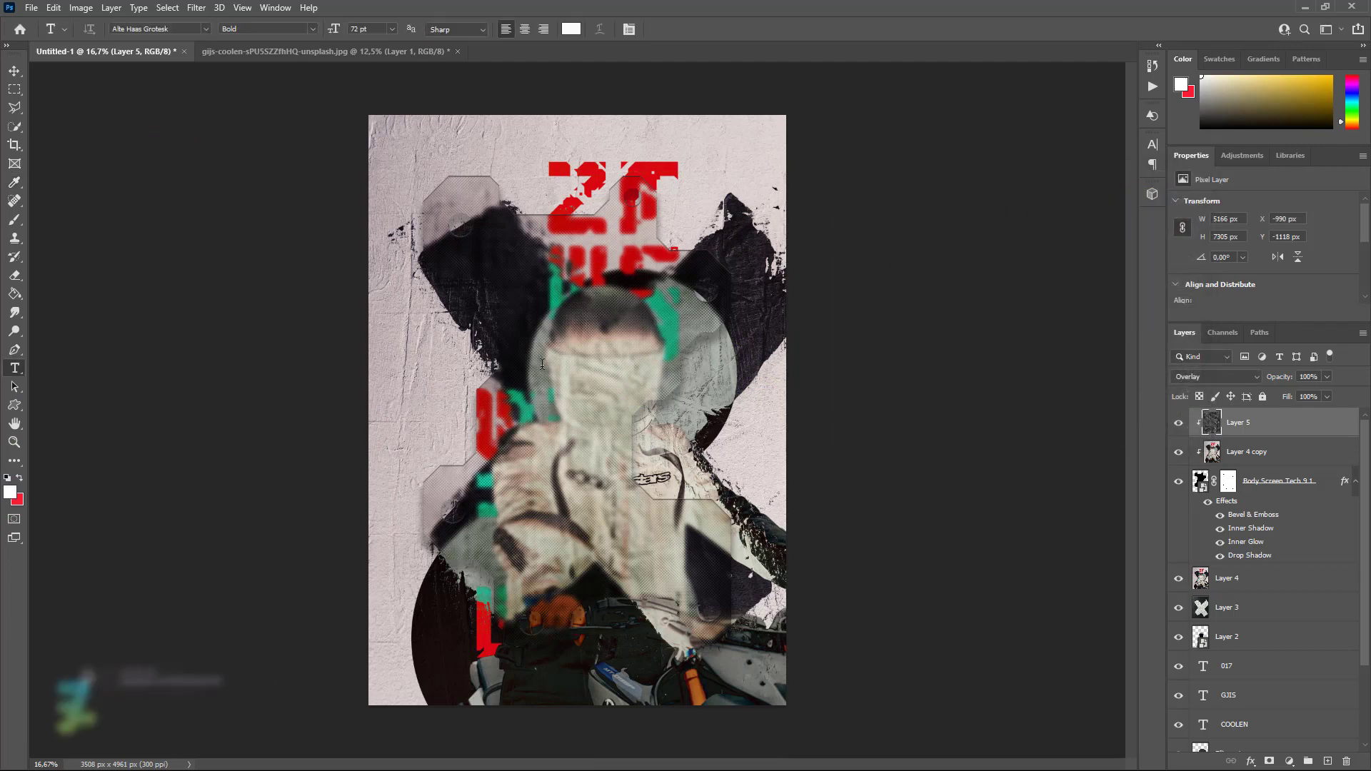
click(569, 366)
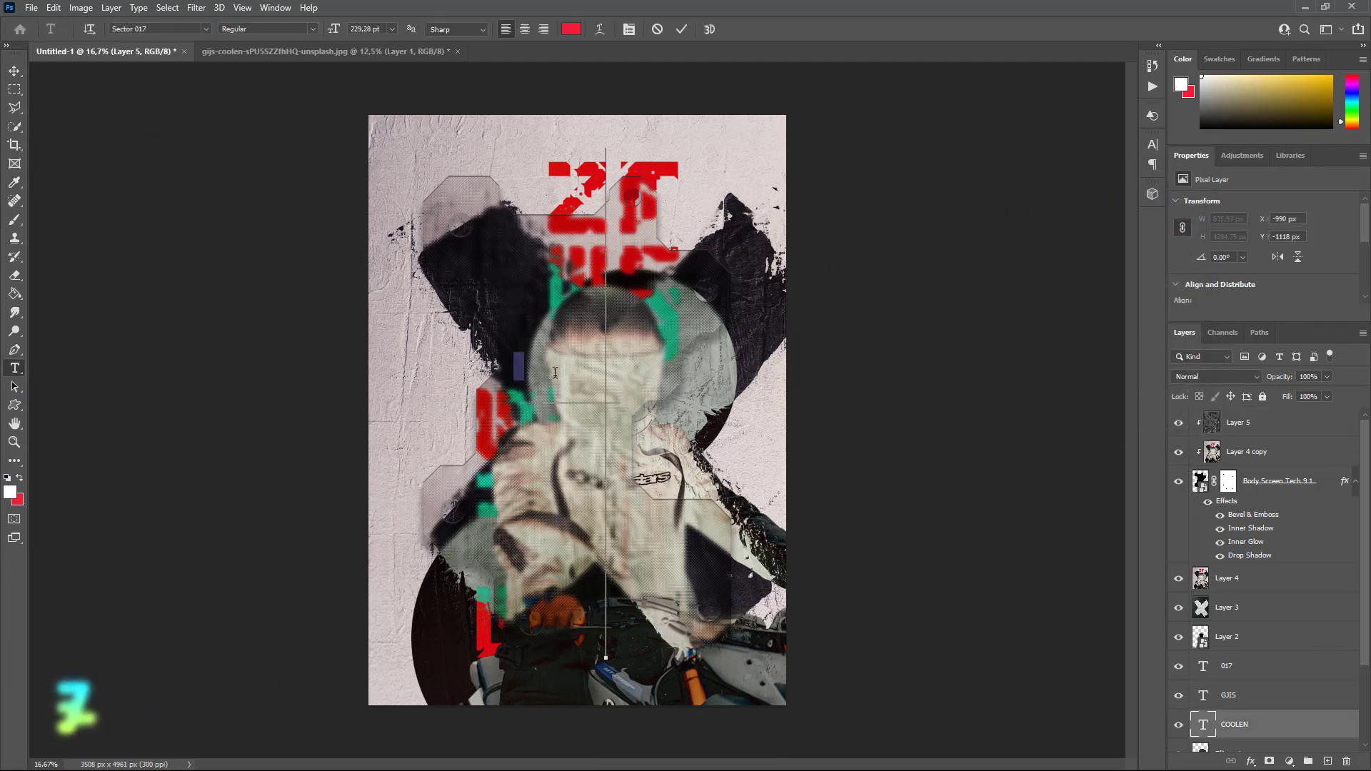
click(14, 71)
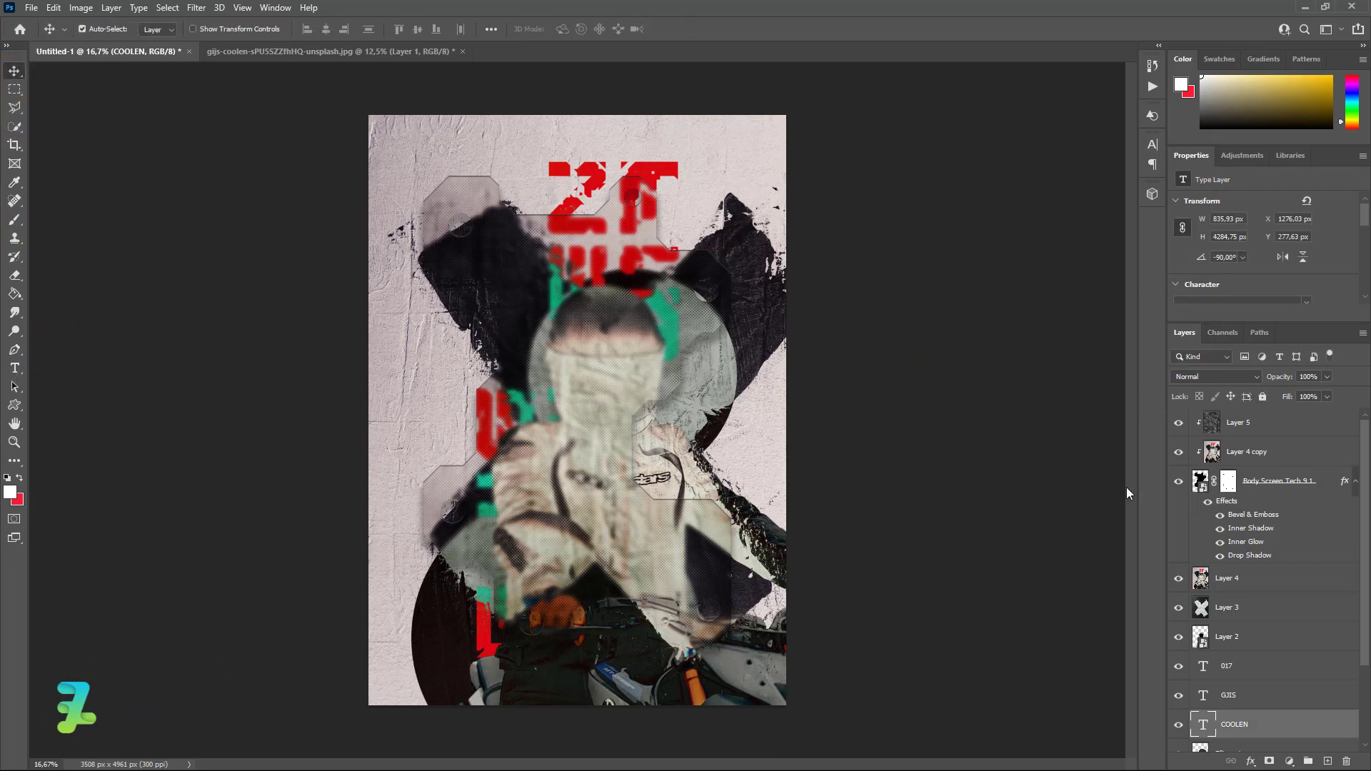
- Add a new layer above the lens texture layer and paste the copied motorcycle description as a text line across the figure
key(t)
click(1278, 427)
click(1329, 761)
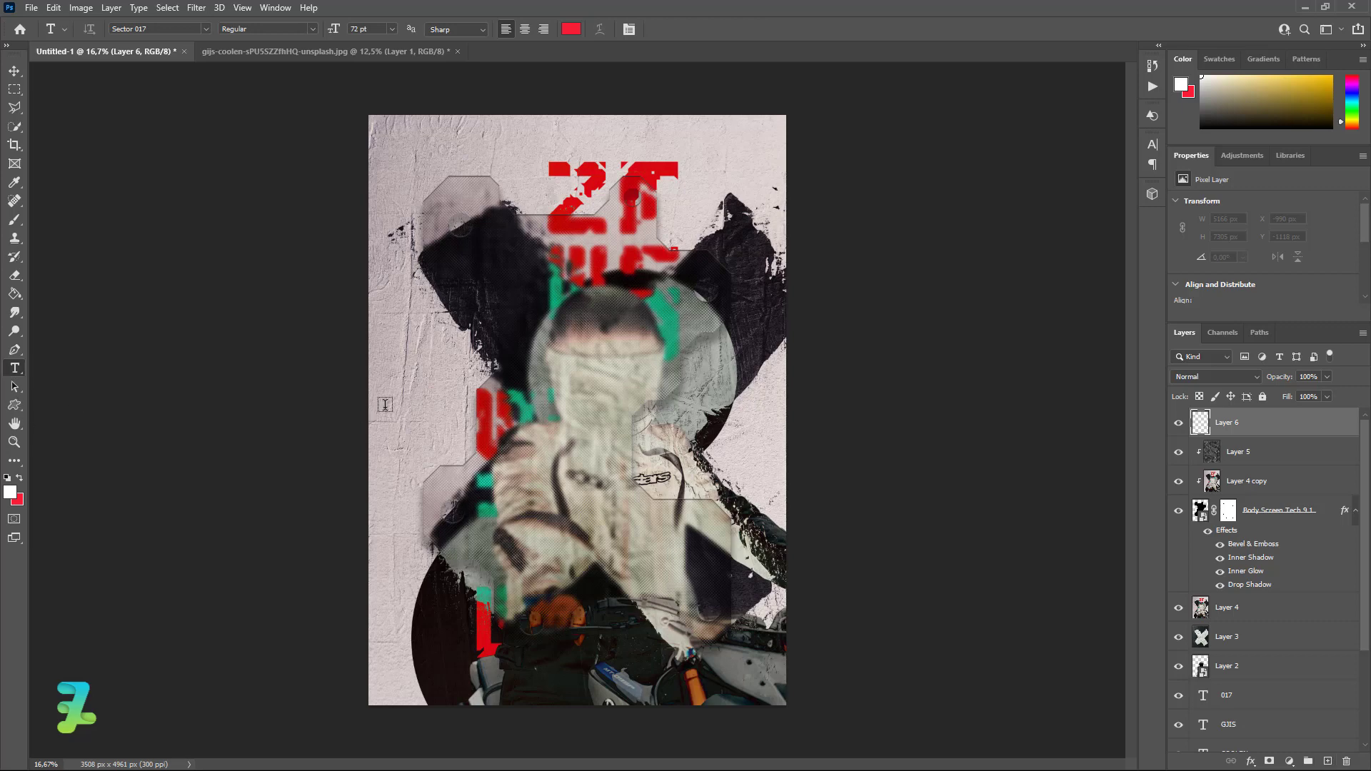
click(414, 400)
key(ctrl+v)
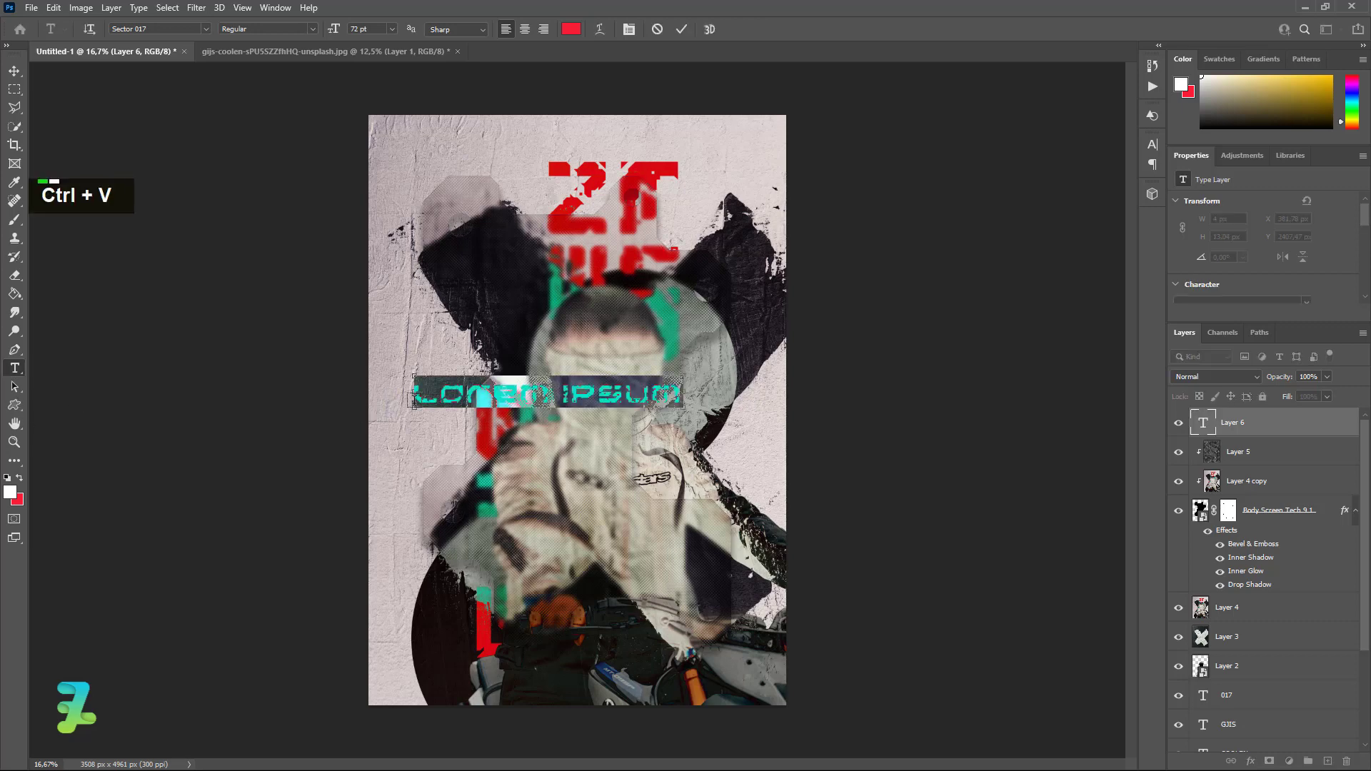
- Format the whole motorcycle text line in Alta Haas Grotesk Bold at 14 pt with colour #ffffff
key(ctrl+a)
click(205, 30)
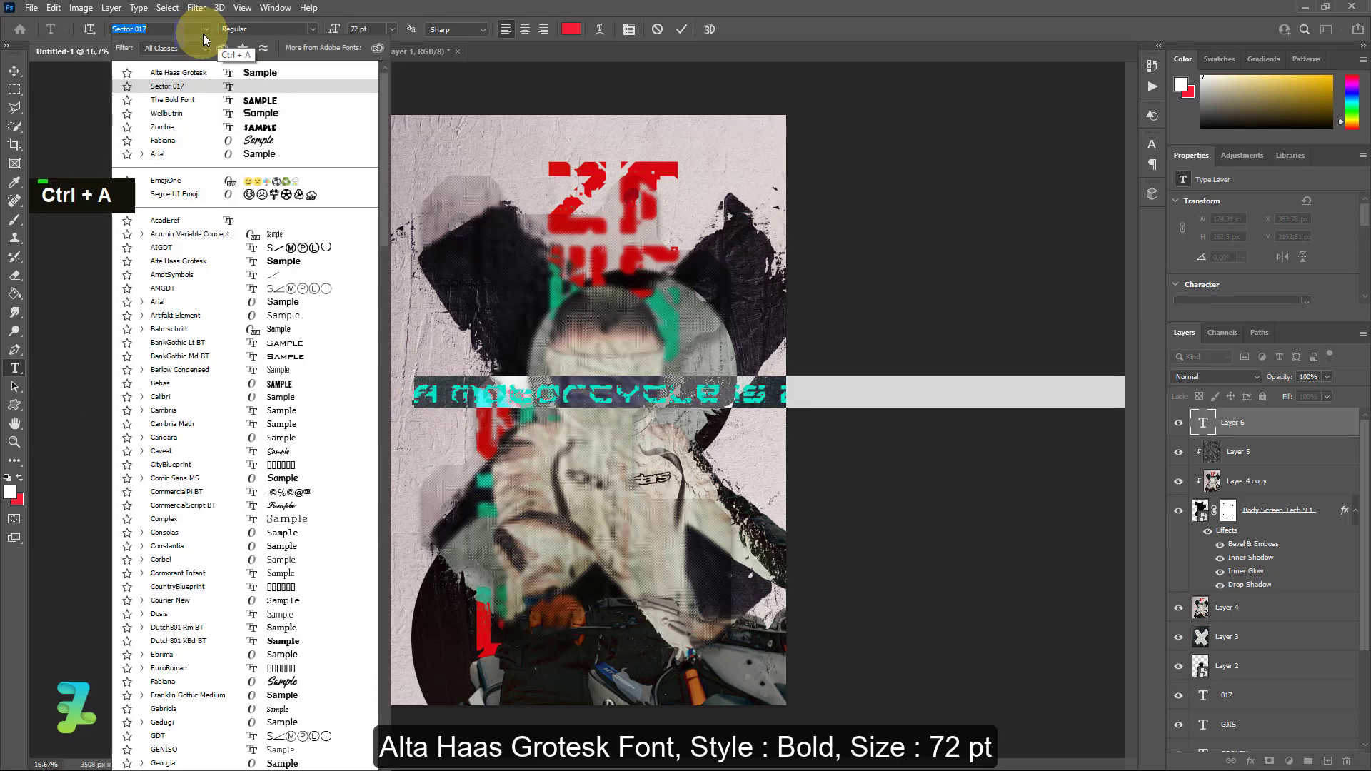
click(184, 75)
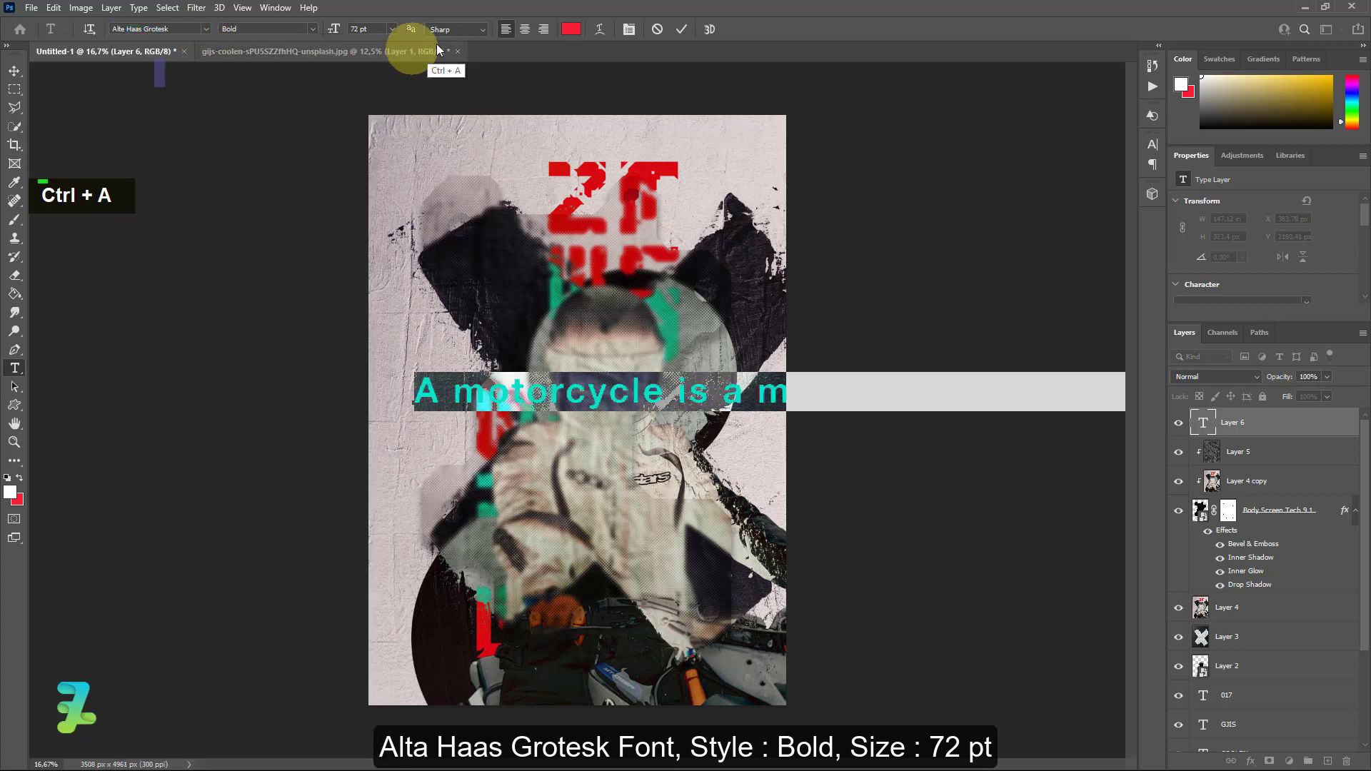
click(571, 28)
text(ffffff)
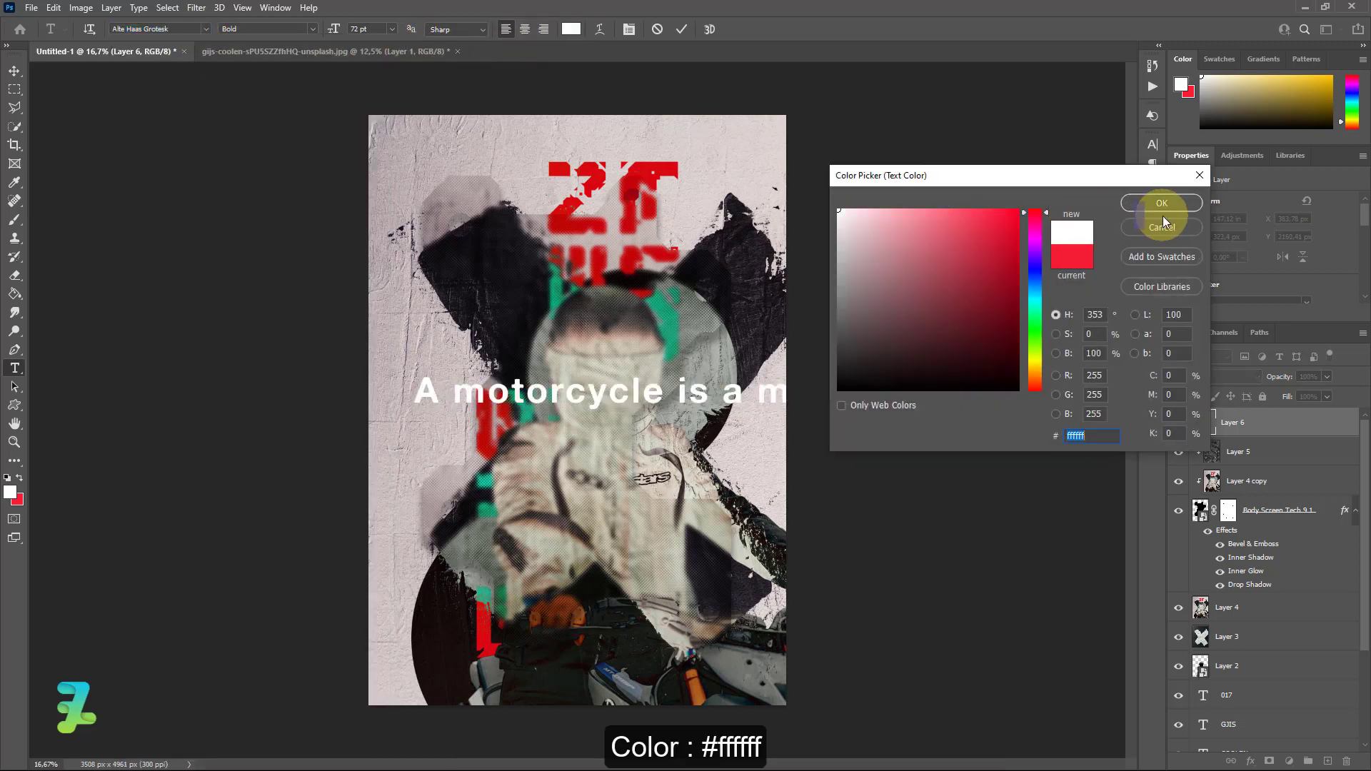
click(1158, 205)
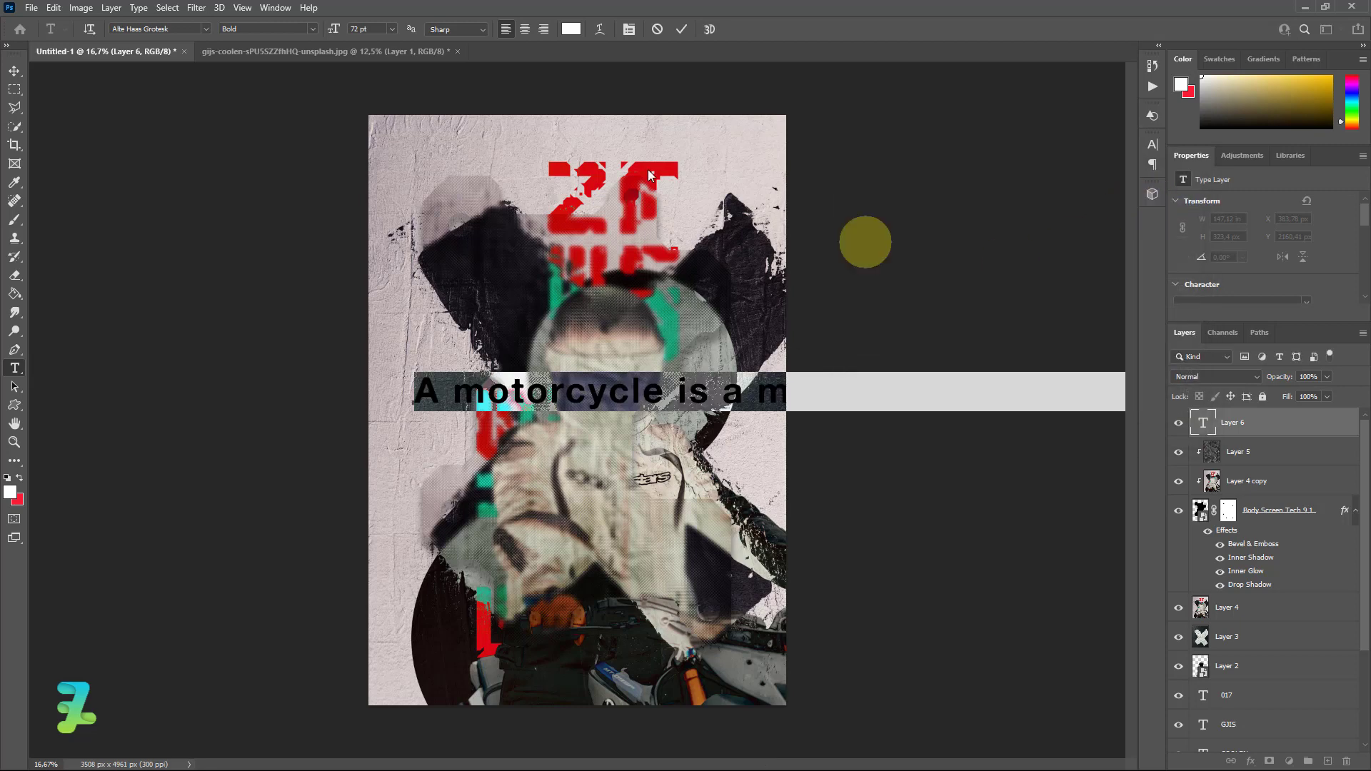
click(395, 30)
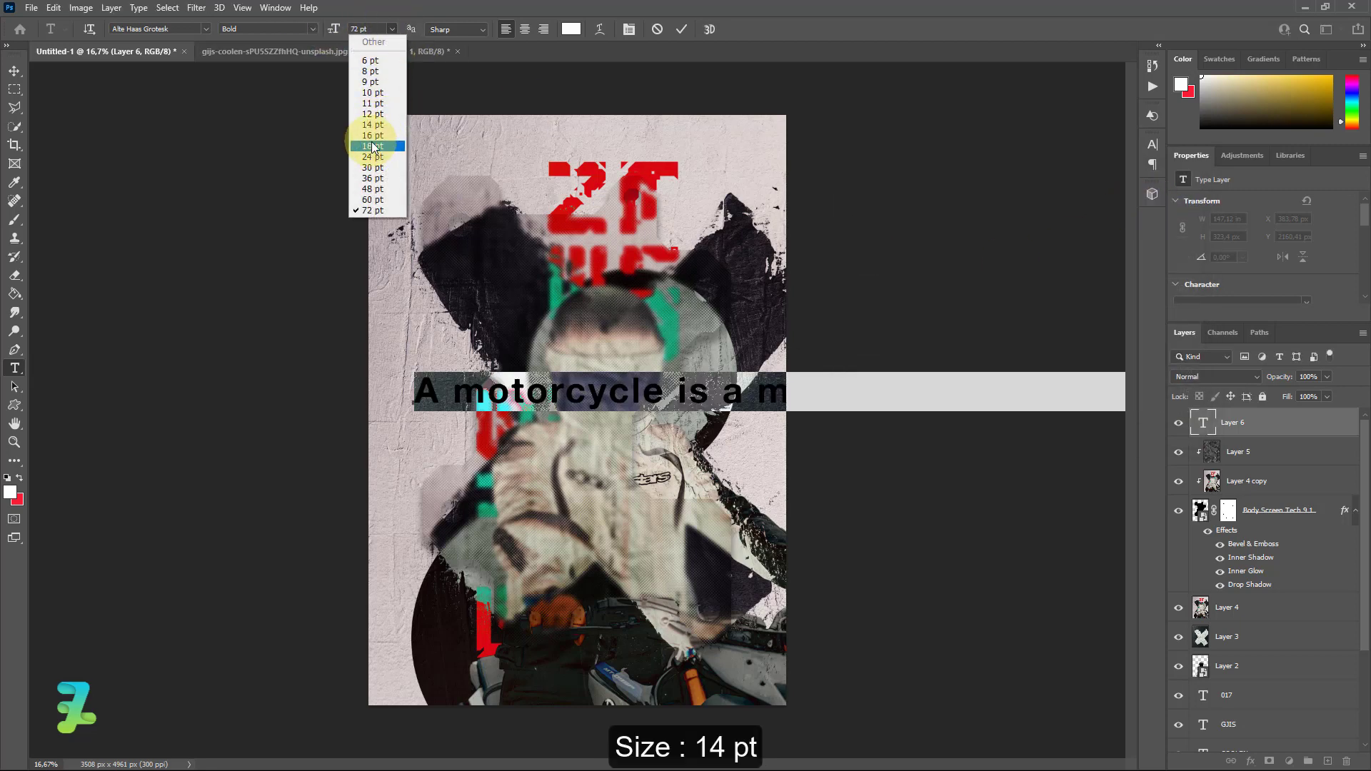
click(369, 124)
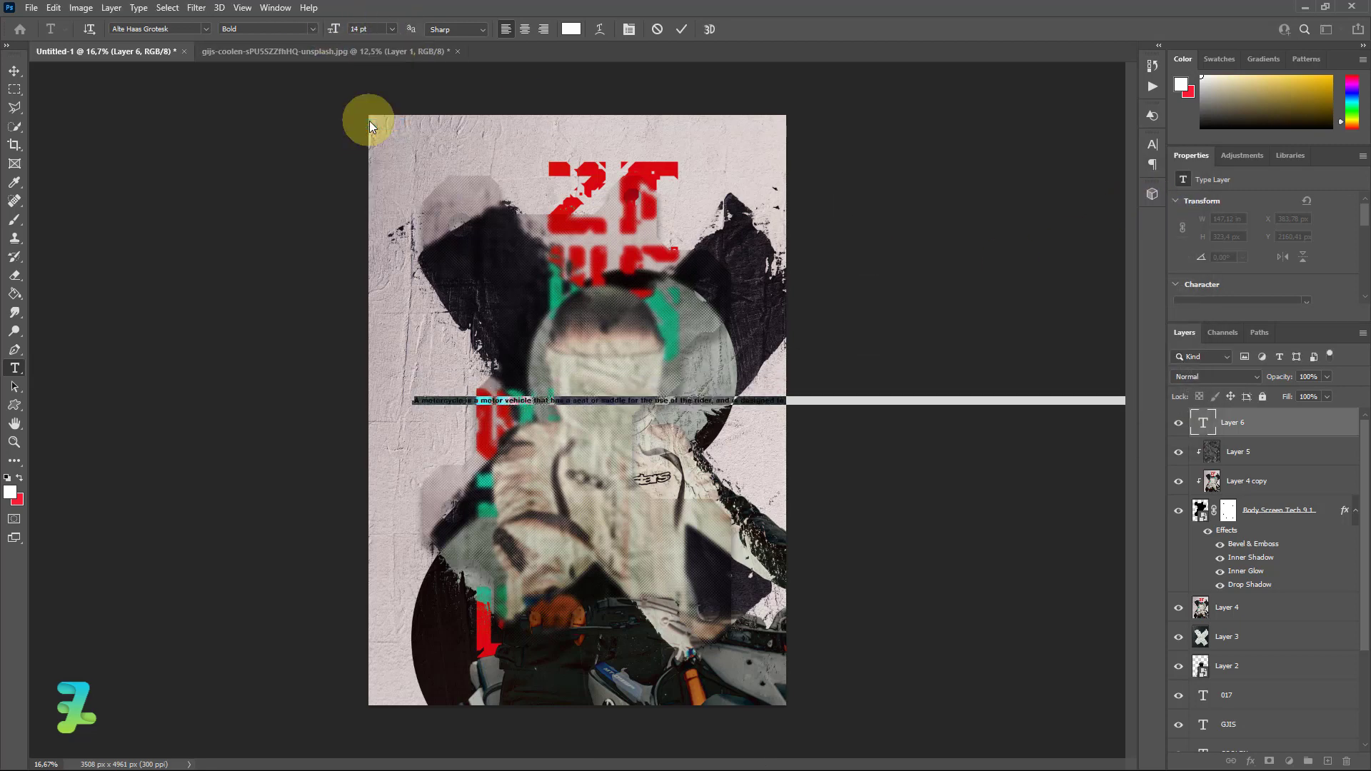
click(14, 71)
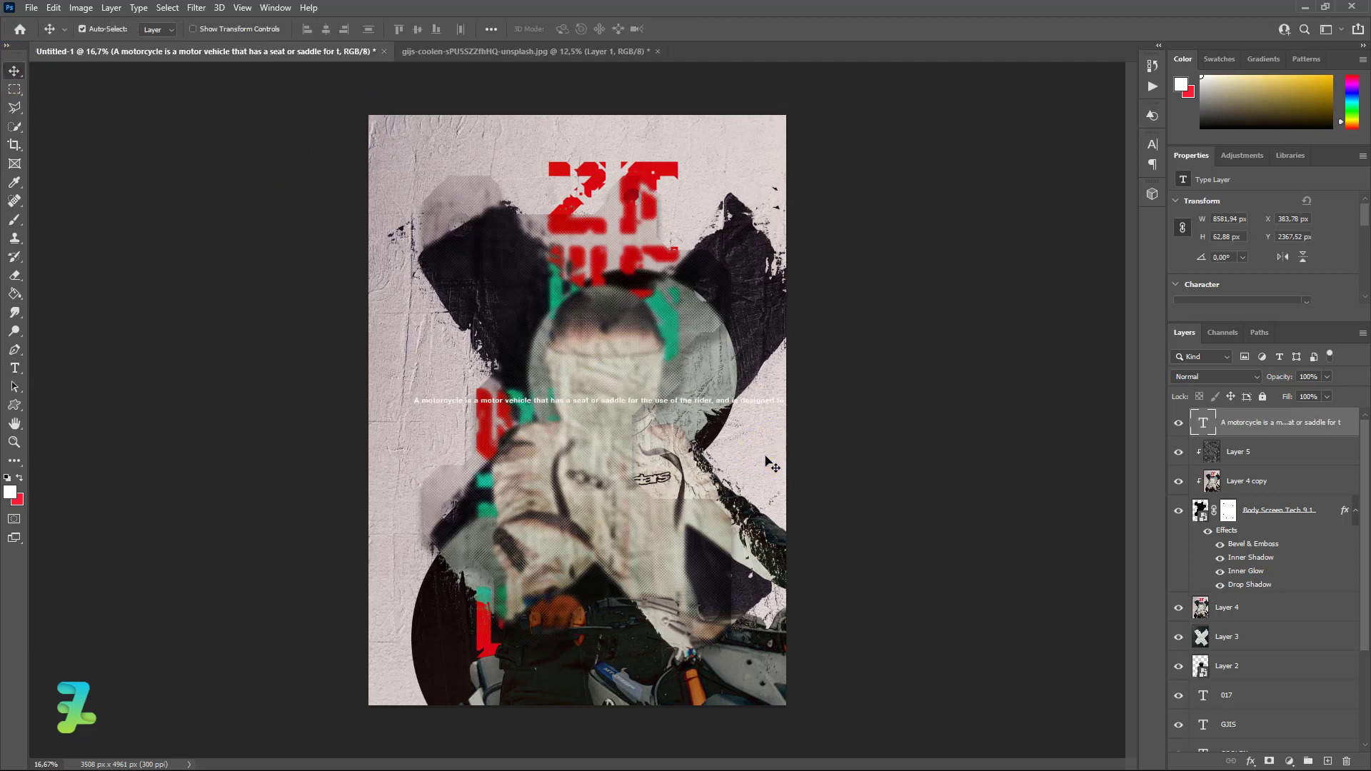
- Rotate the motorcycle text by -90° and place it vertically over the motorcyclist beside the red lettering
key(ctrl+t)
shift+click(419, 439)
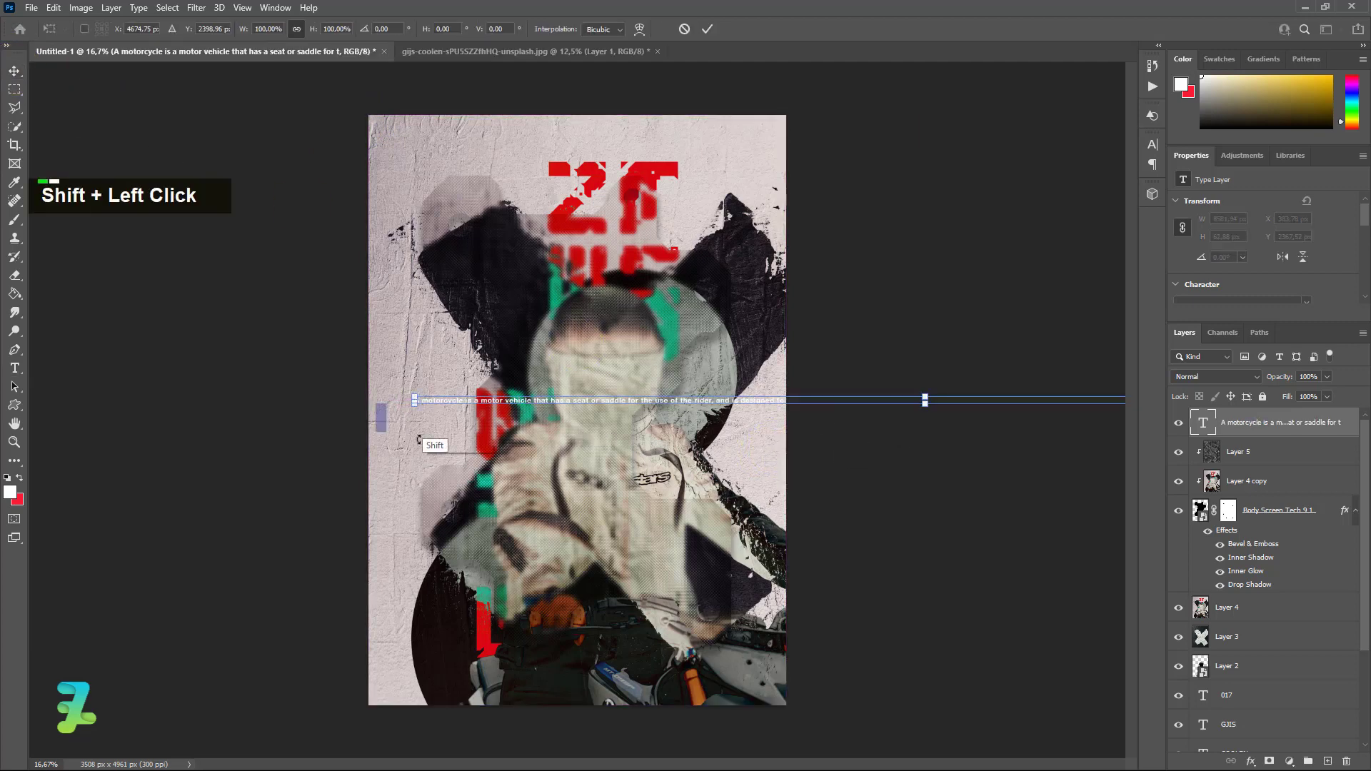
drag(419, 439, 967, 566)
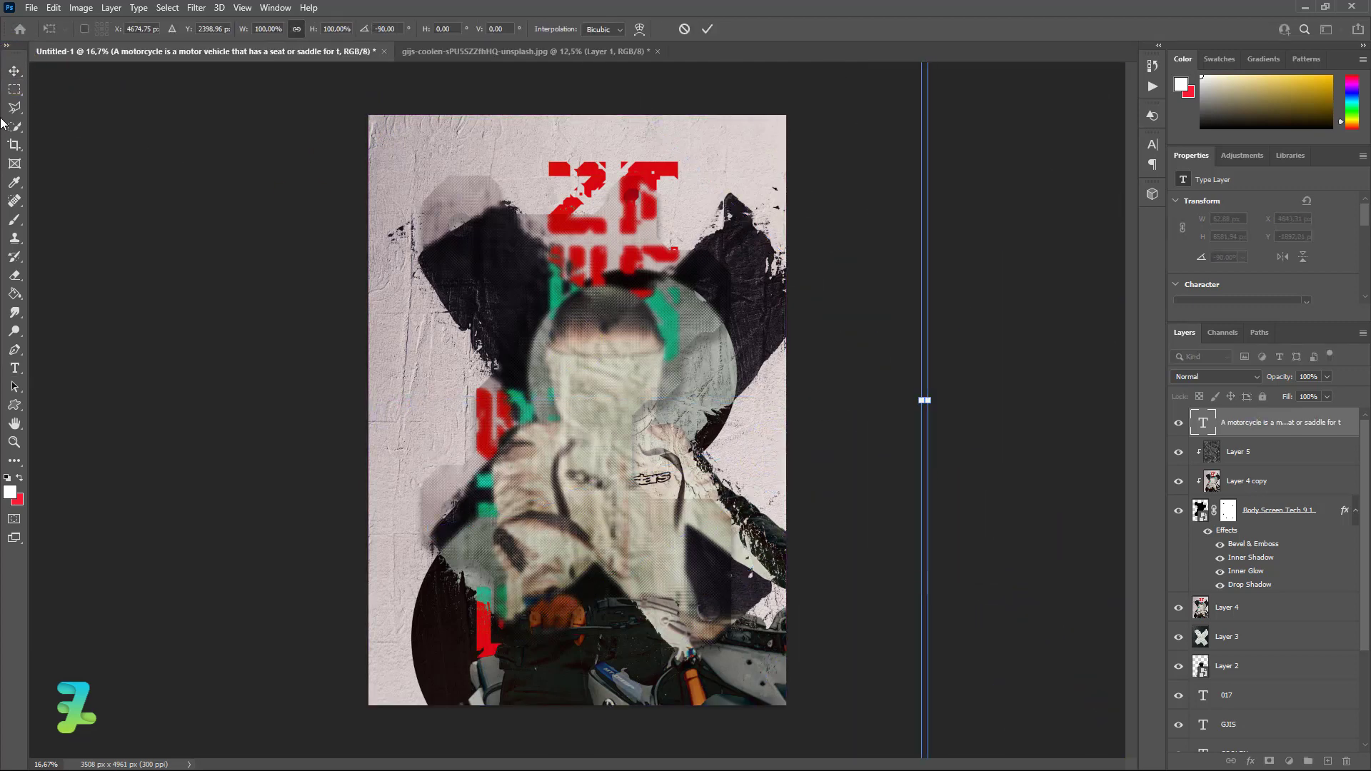
click(14, 70)
drag(885, 470, 546, 483)
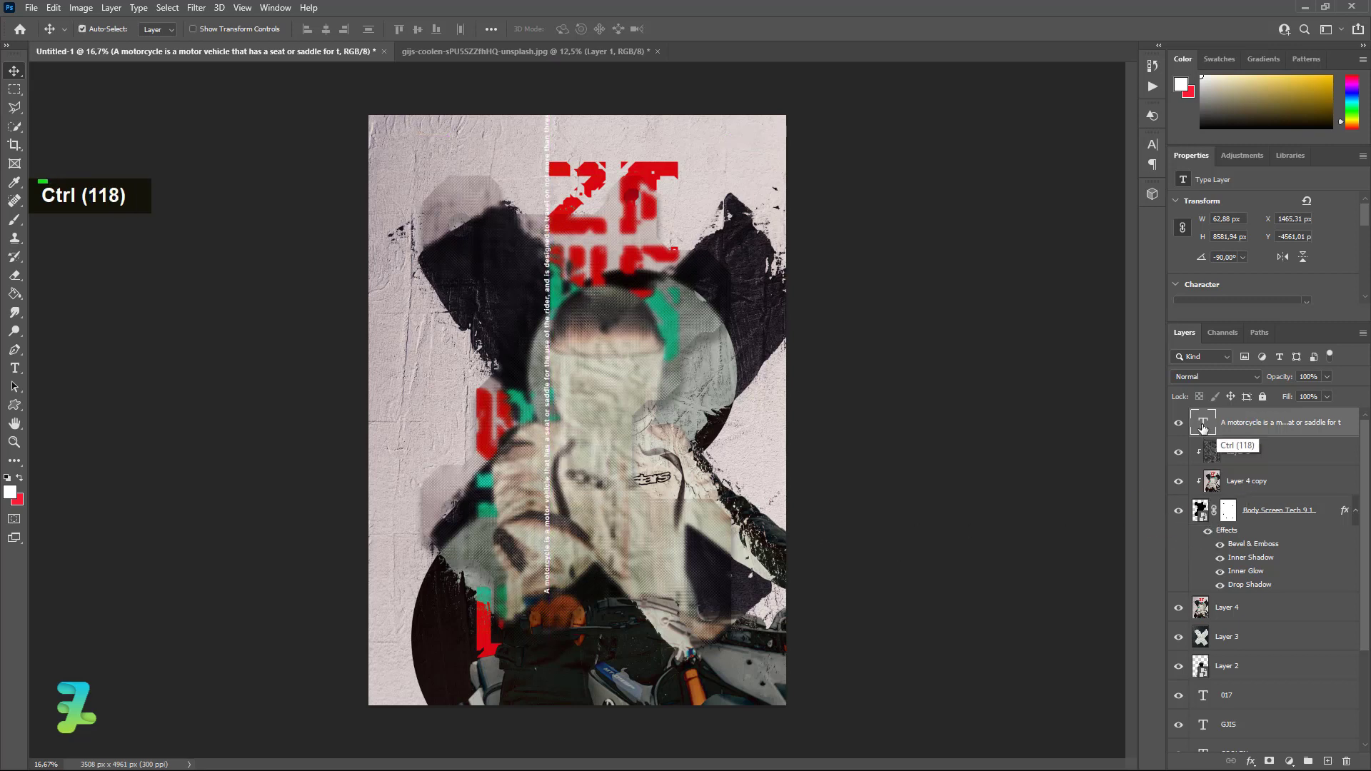
- Split the vertical text into three lines with breaks before "designed" and "Vehicle Code"
double_click(630, 294)
key(Return)
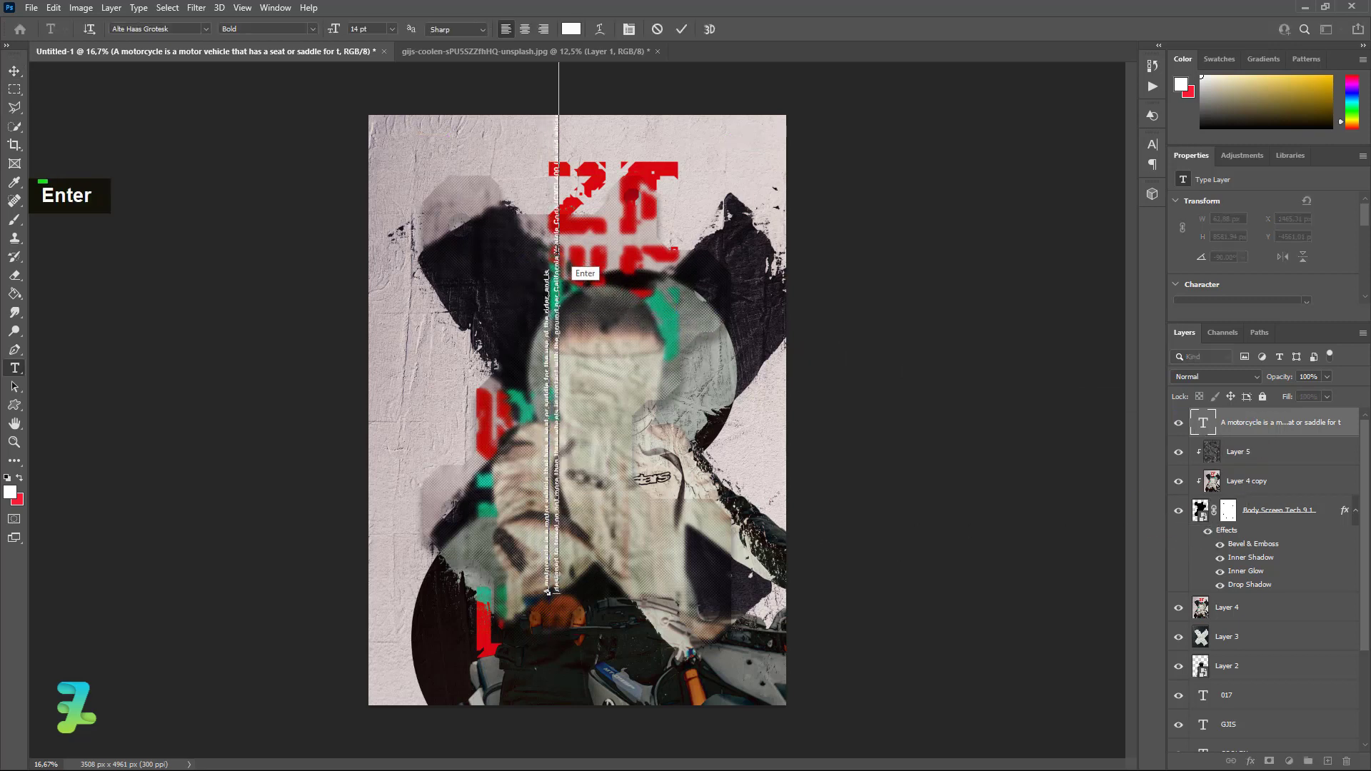
key(Return)
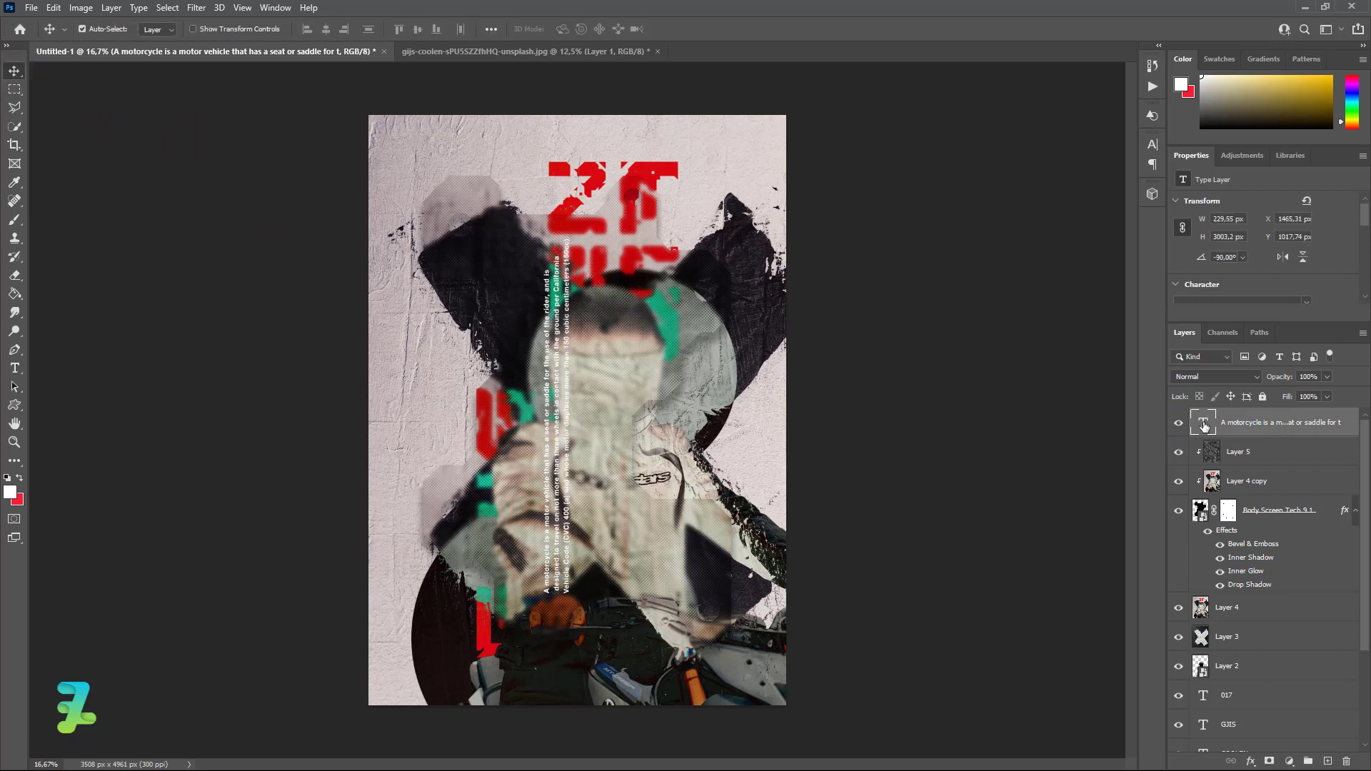
- Reflow the vertical text into four lines with breaks before "and is designed", "per California" and "cubic centimeters", and move it slightly up and right
double_click(550, 282)
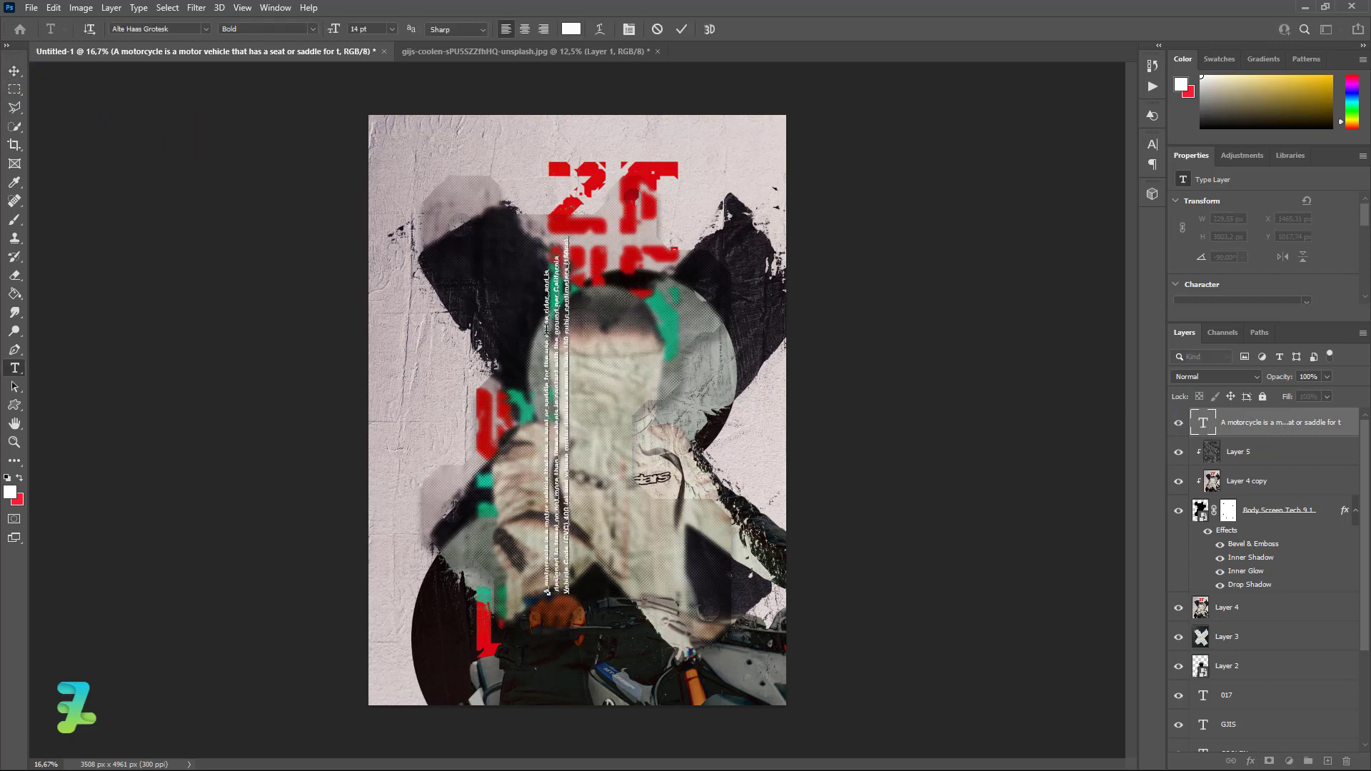
key(Right)
key(Right)
key(Right)
key(Right)
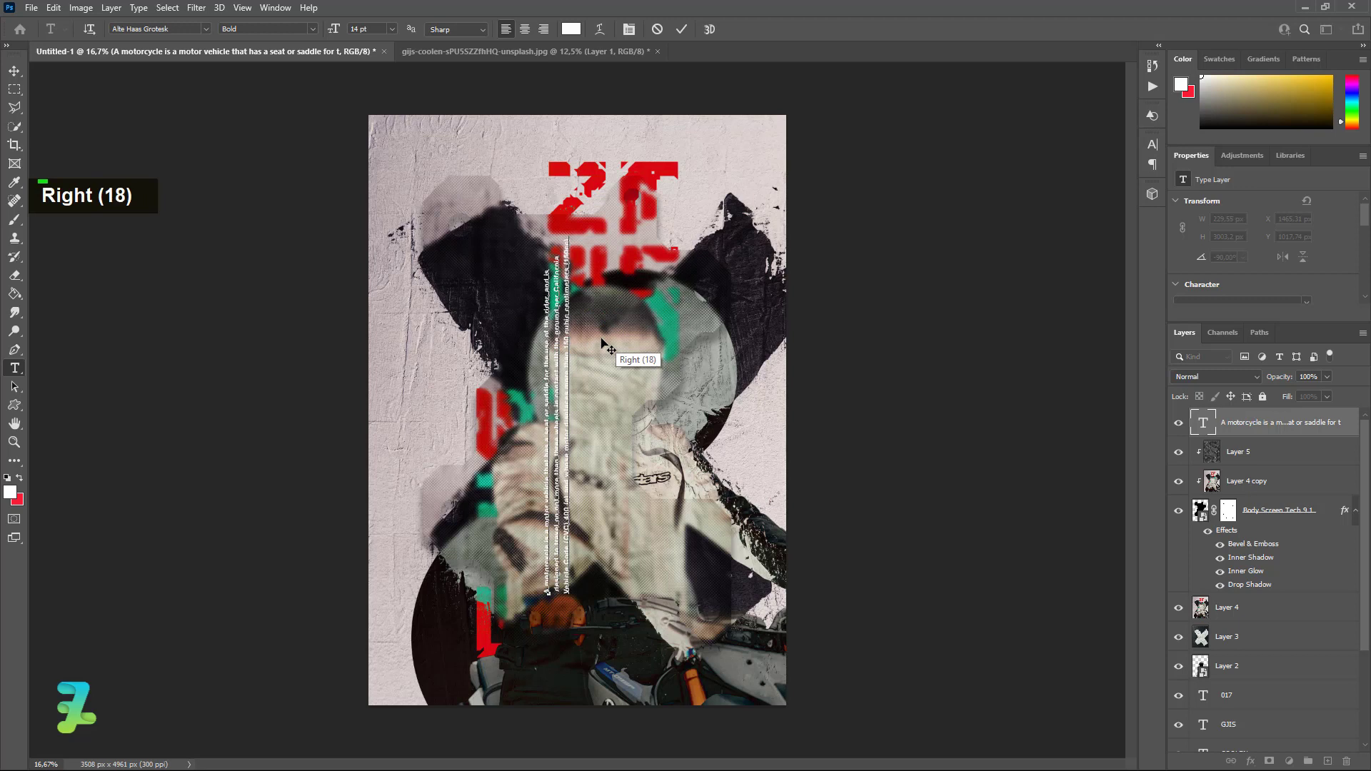
key(Return)
key(BackSpace)
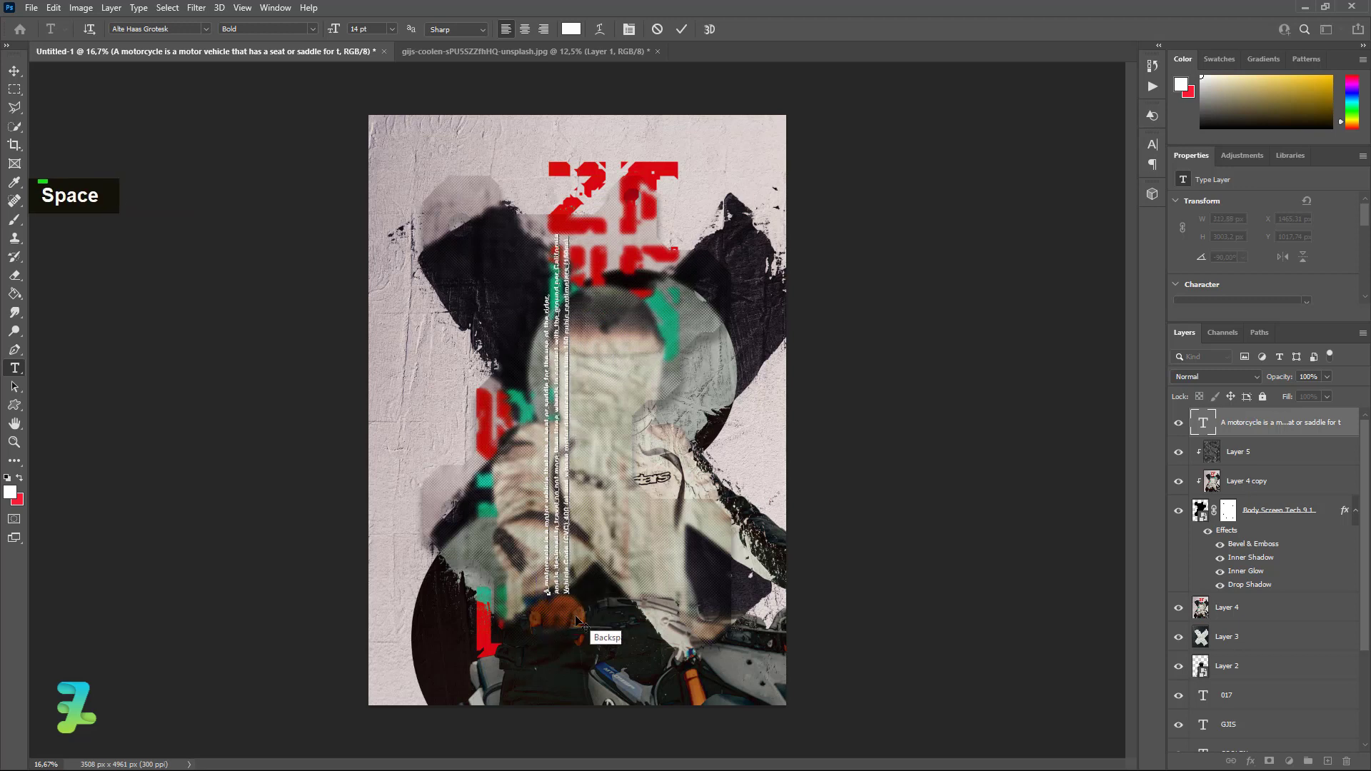
key(Return)
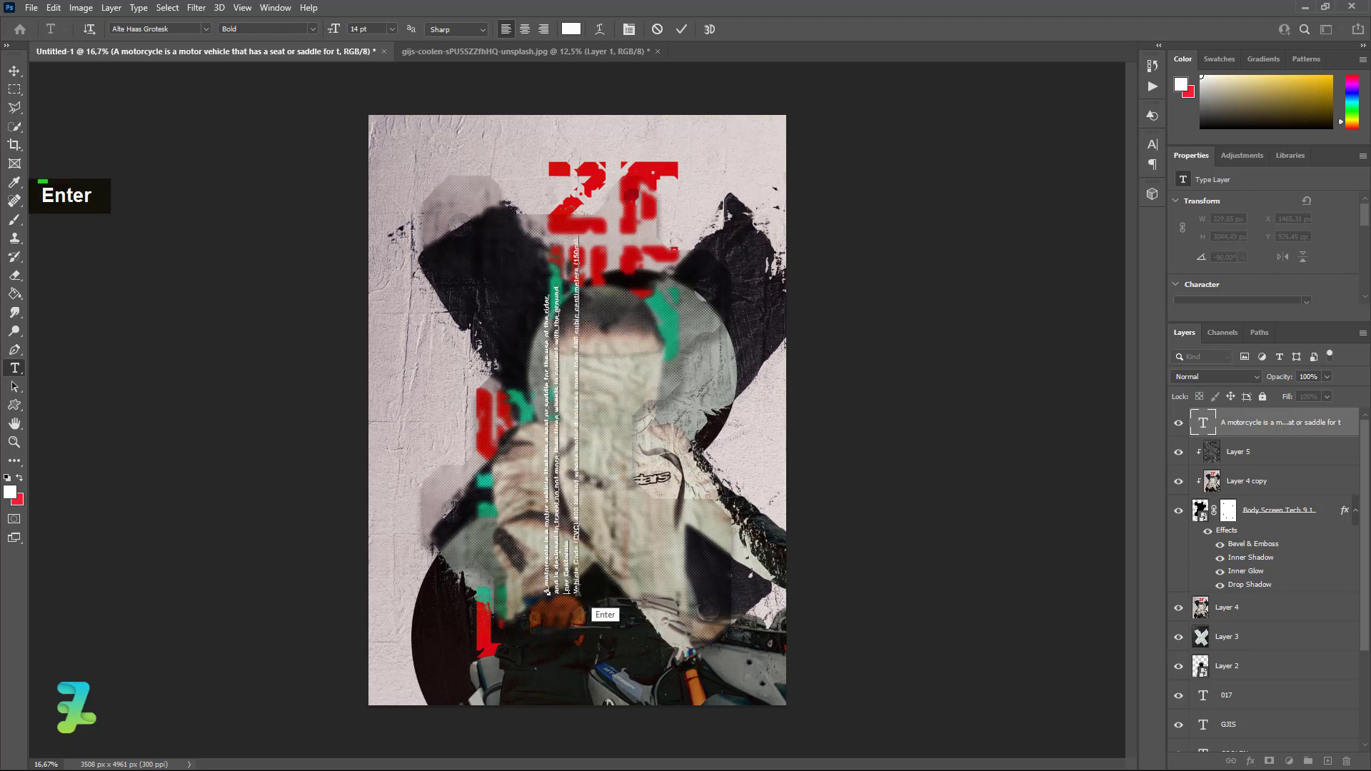
key(BackSpace)
key(BackSpace)
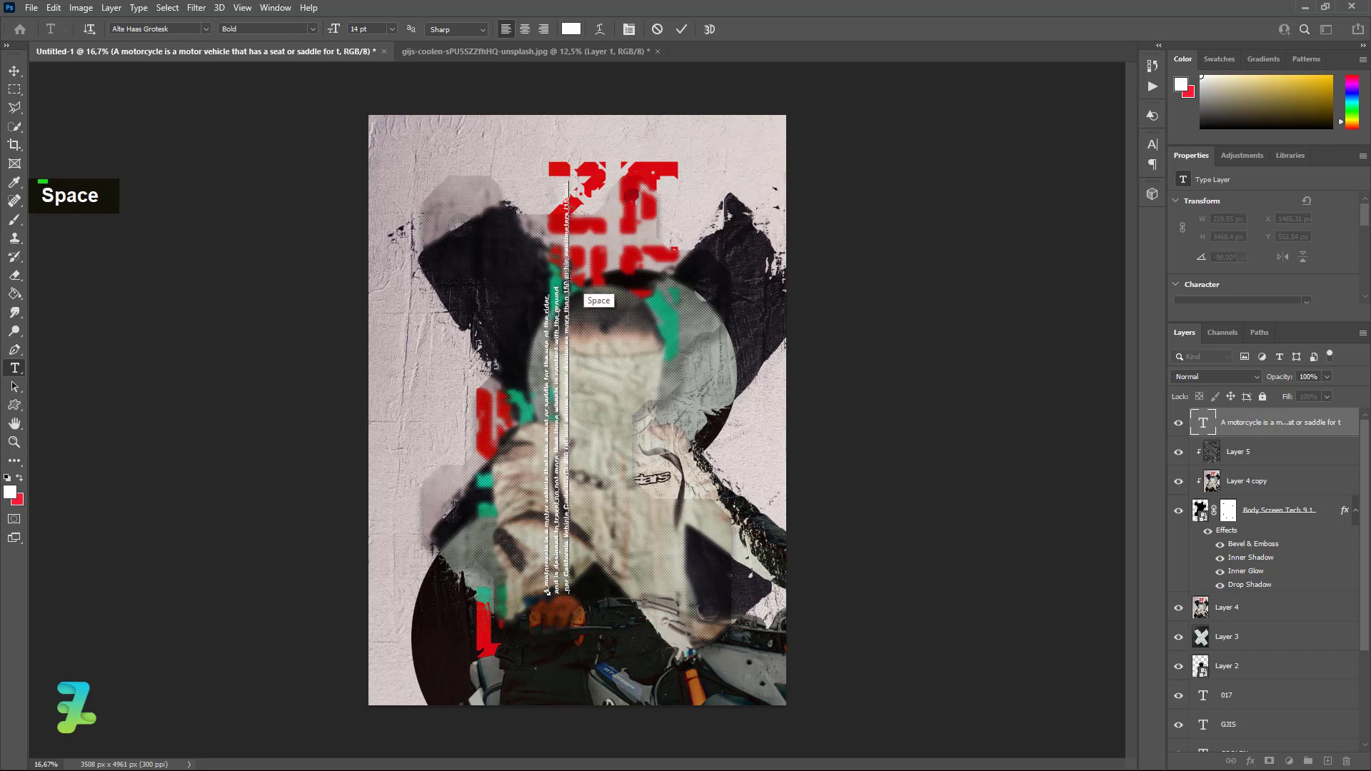
key(BackSpace)
key(Return)
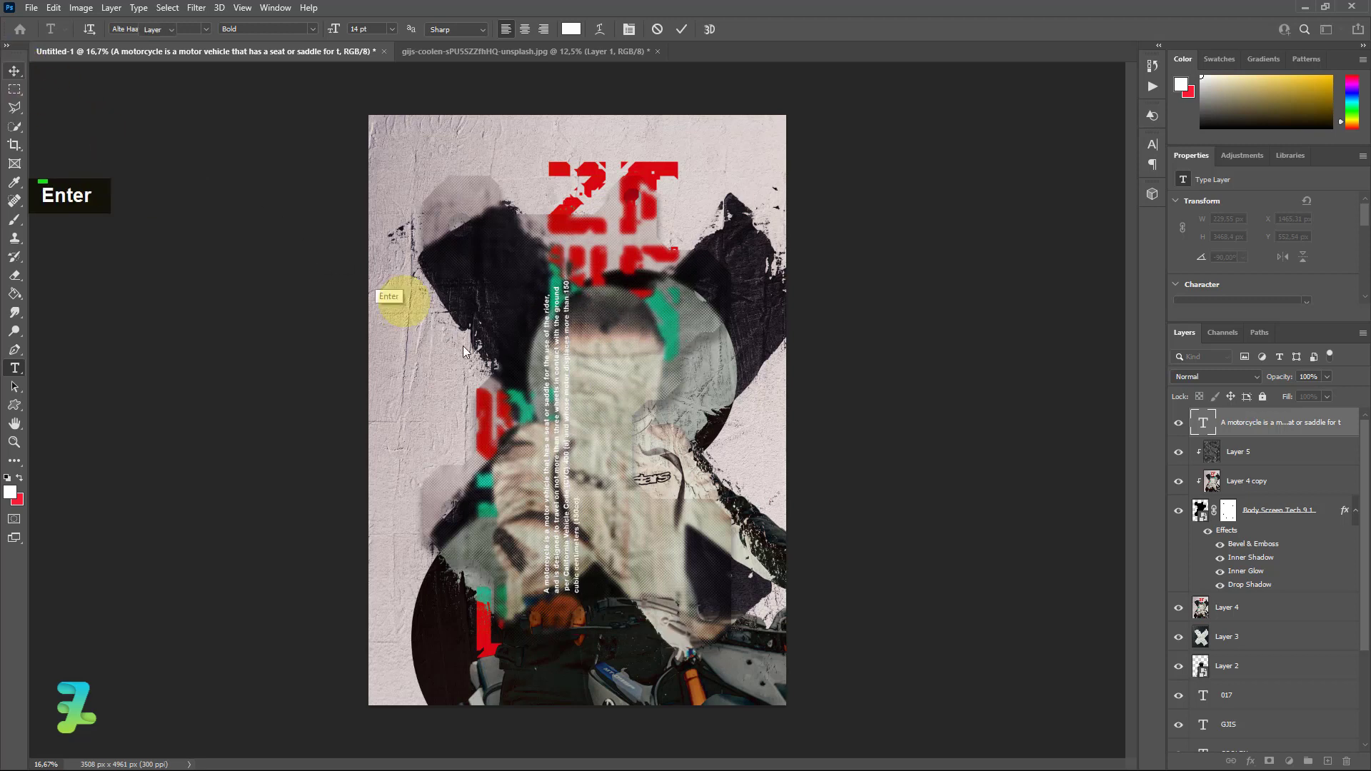
drag(557, 457, 572, 426)
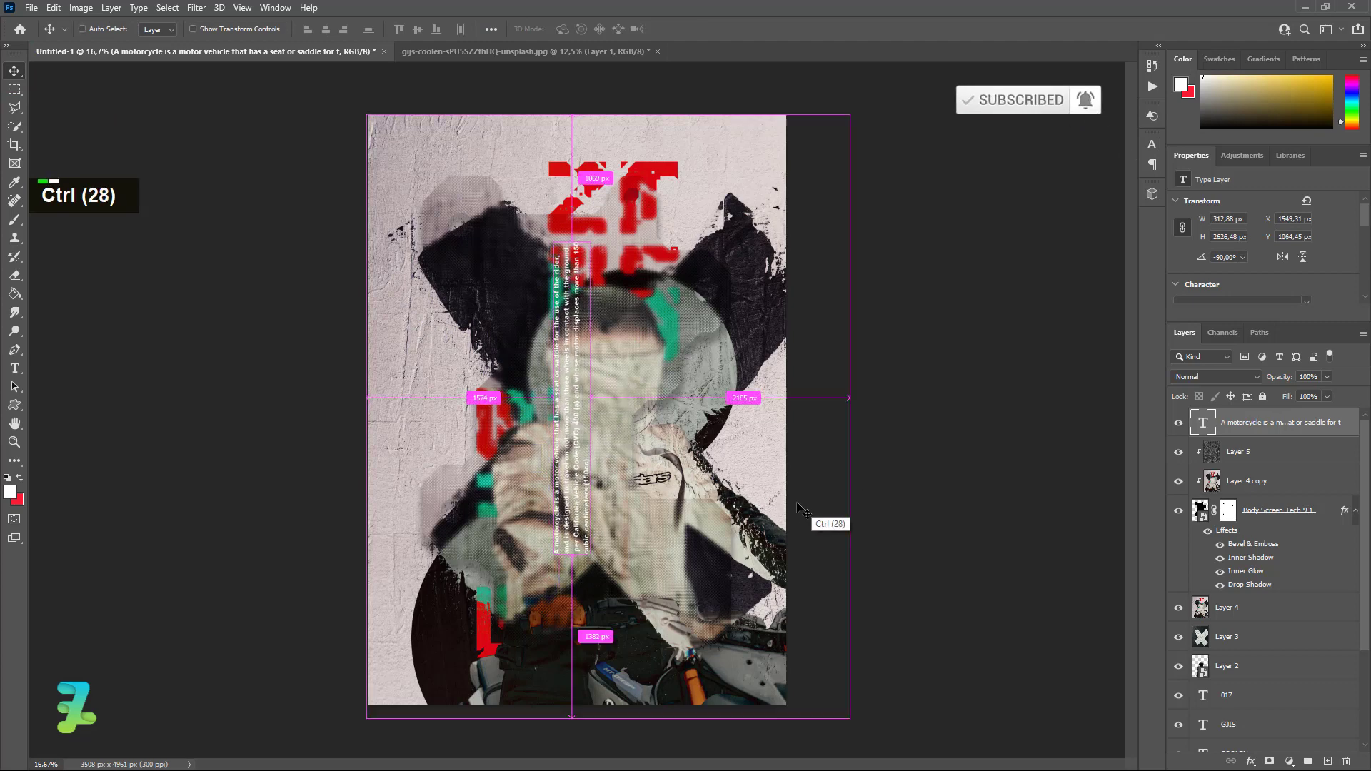
- Set the Bevel & Emboss effect of the Body Screen Tech 9 1 layer to 230% depth and 50 px size
key(ctrl+equal)
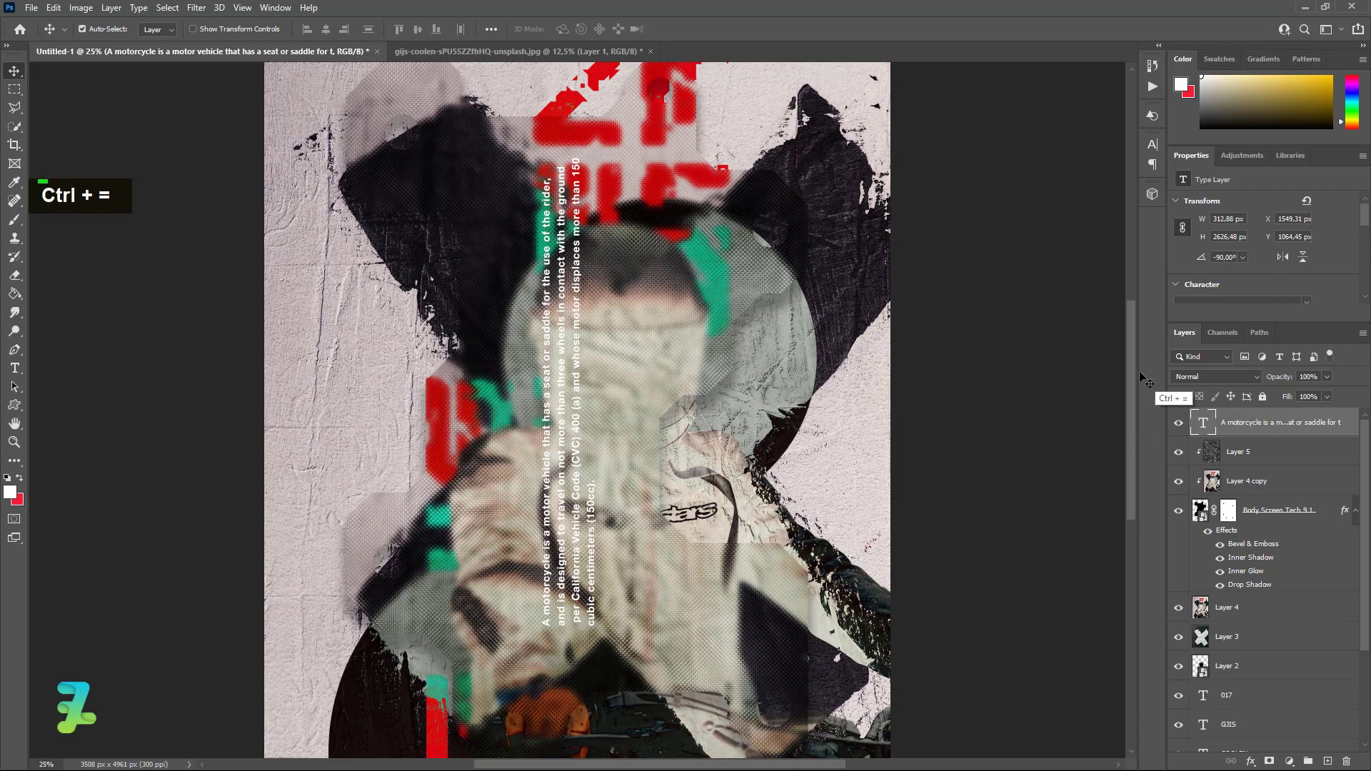
drag(1133, 369, 1138, 416)
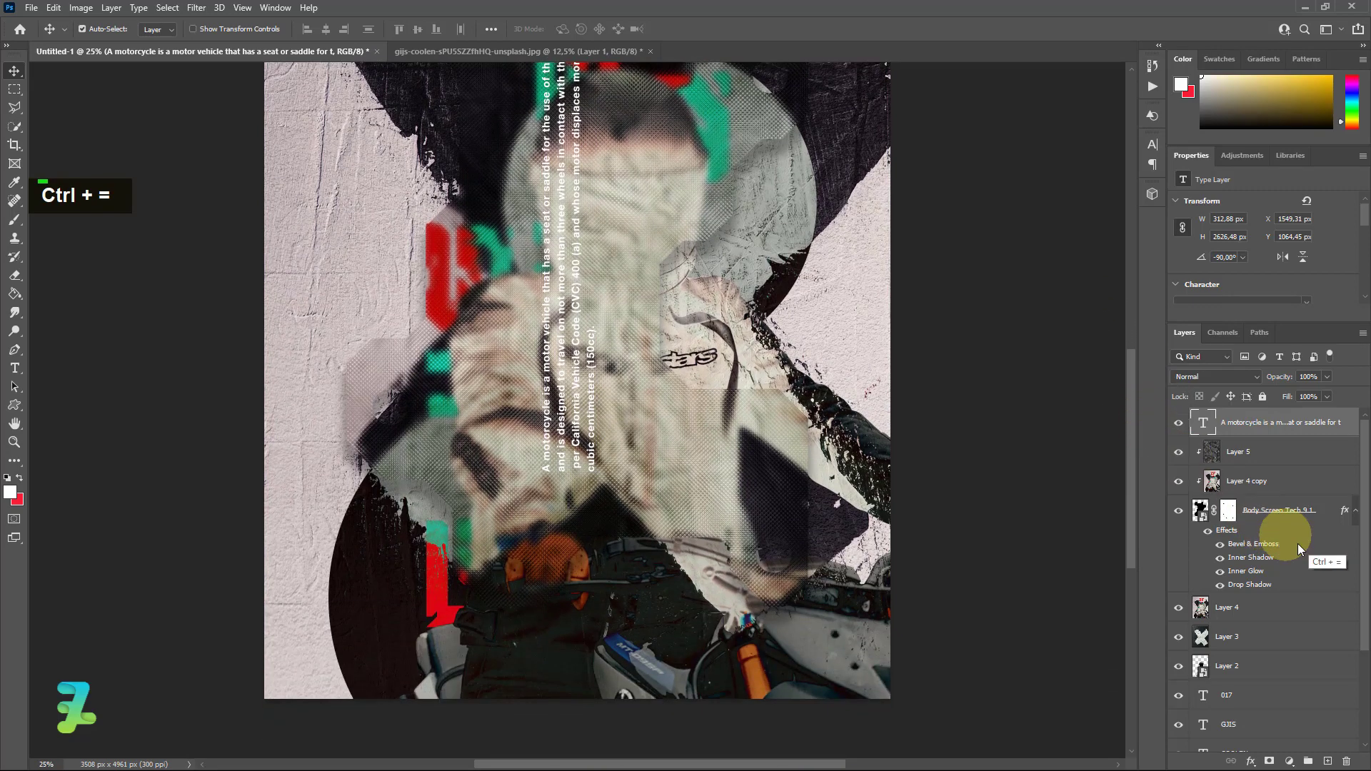
double_click(1273, 527)
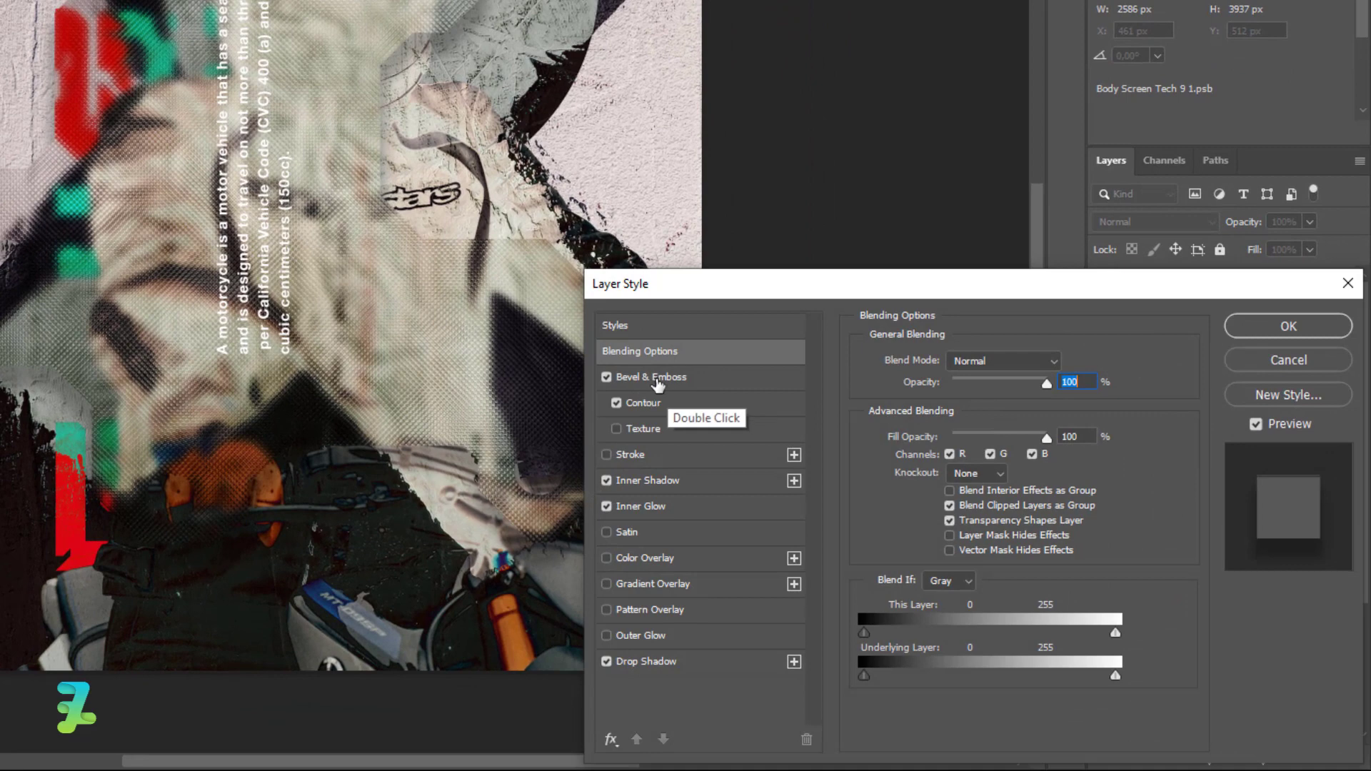
double_click(657, 385)
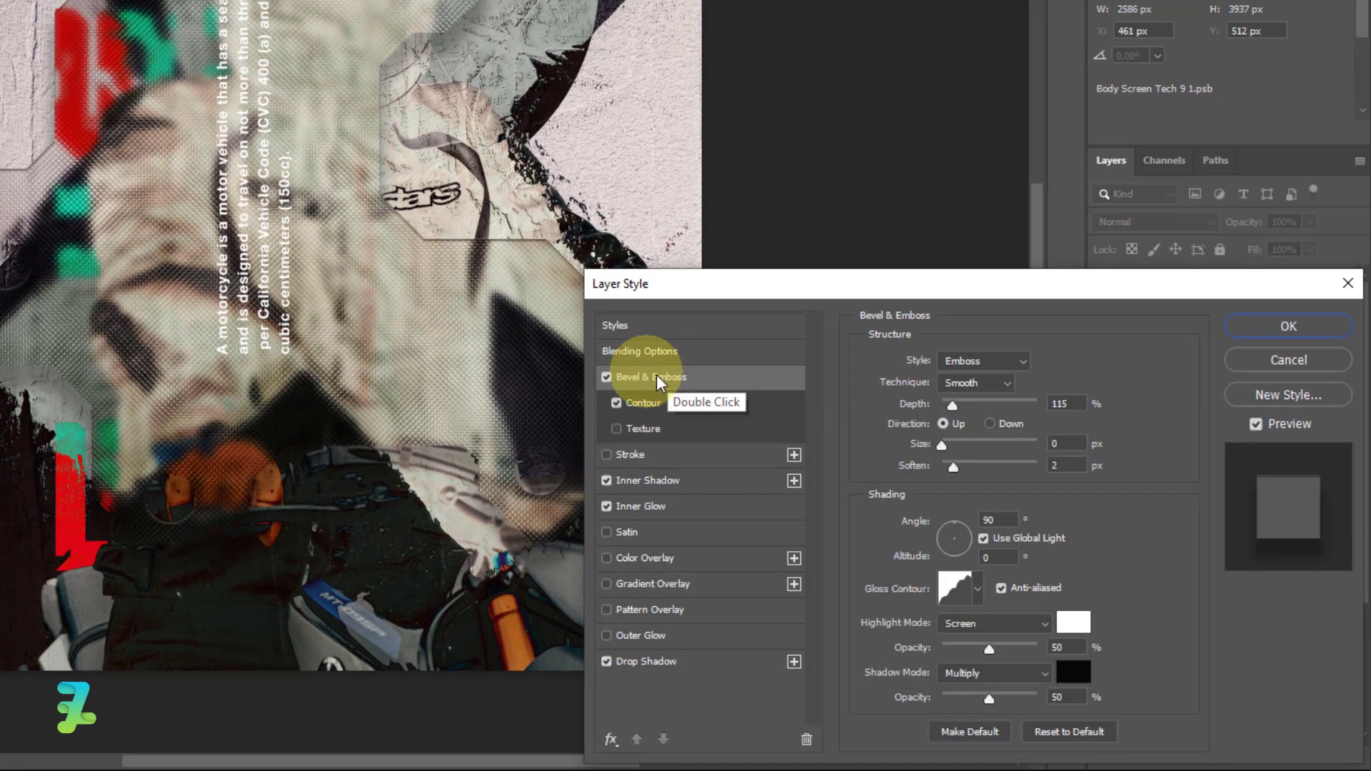
drag(953, 414, 976, 451)
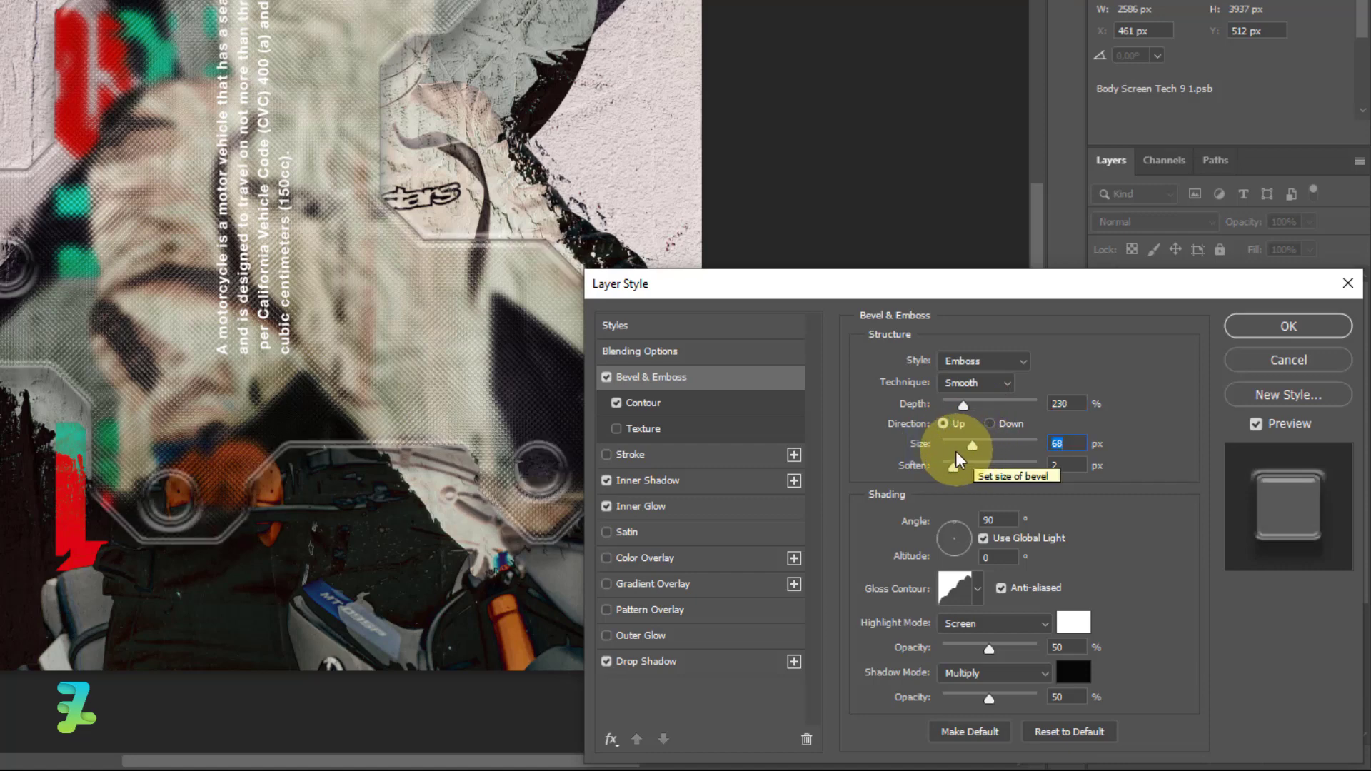
text(5)
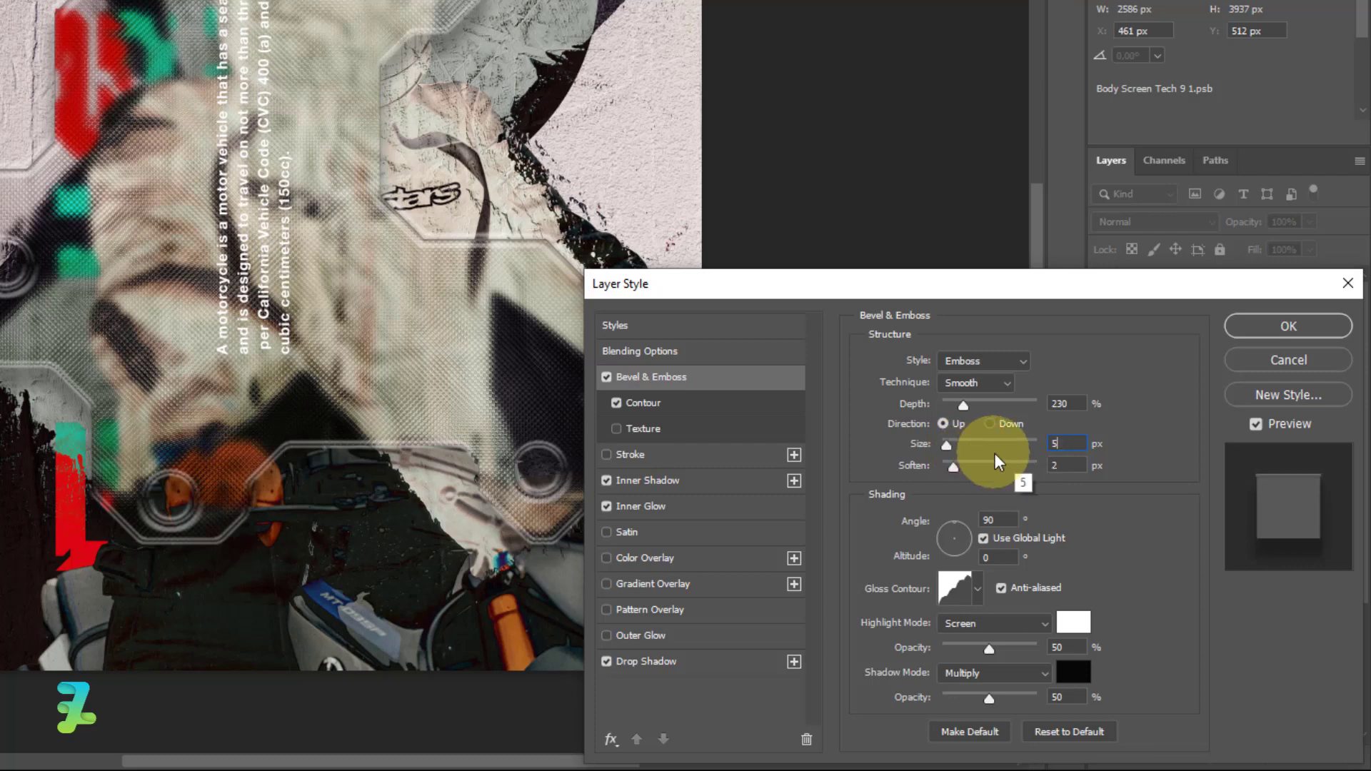
text(0)
click(1047, 438)
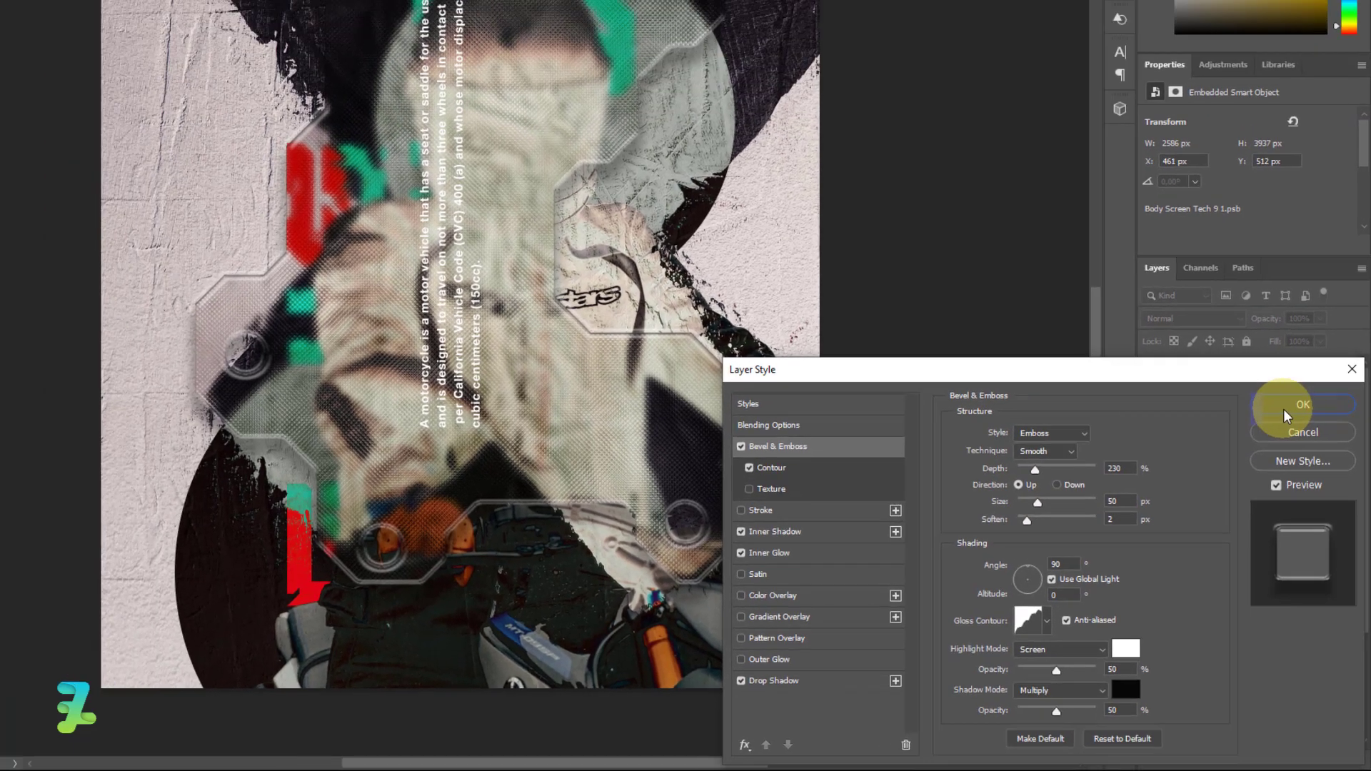
click(1285, 416)
drag(1131, 418, 1133, 367)
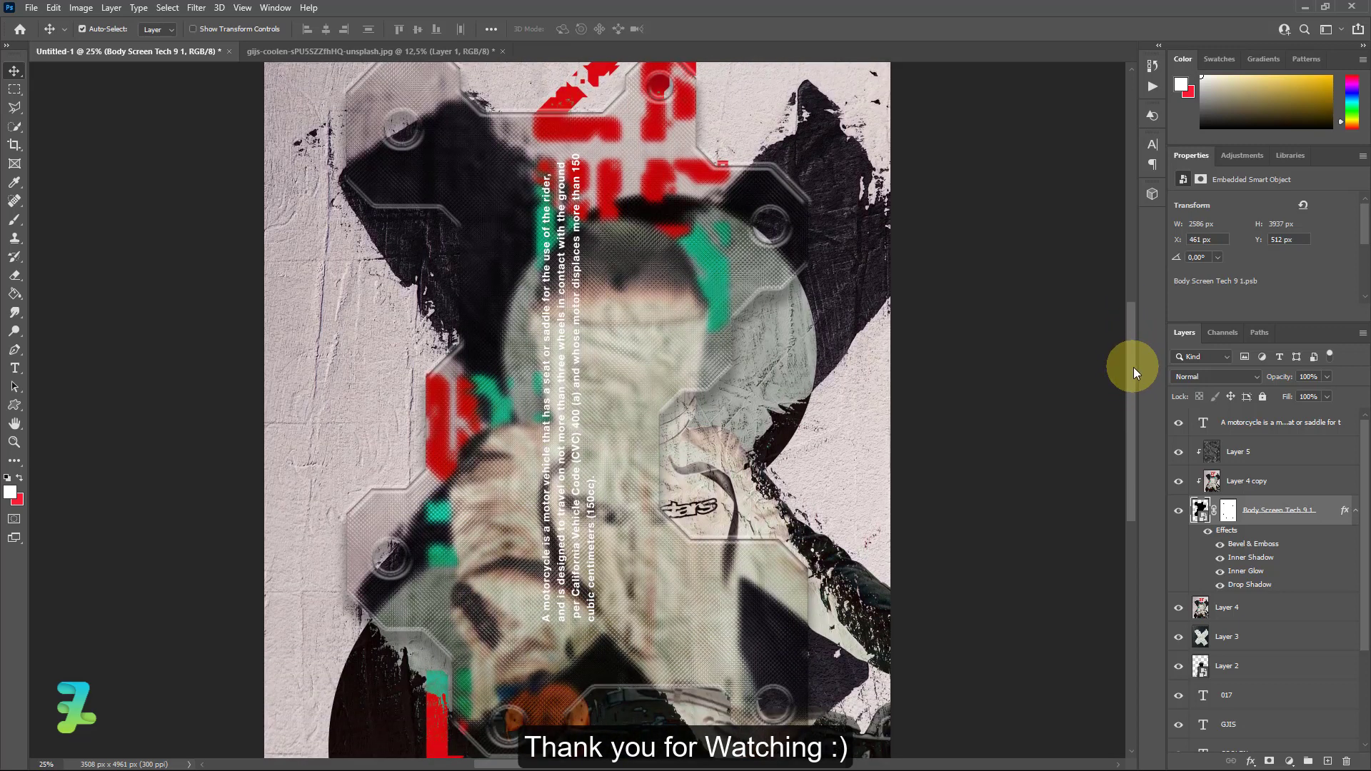
key(ctrl+minus)
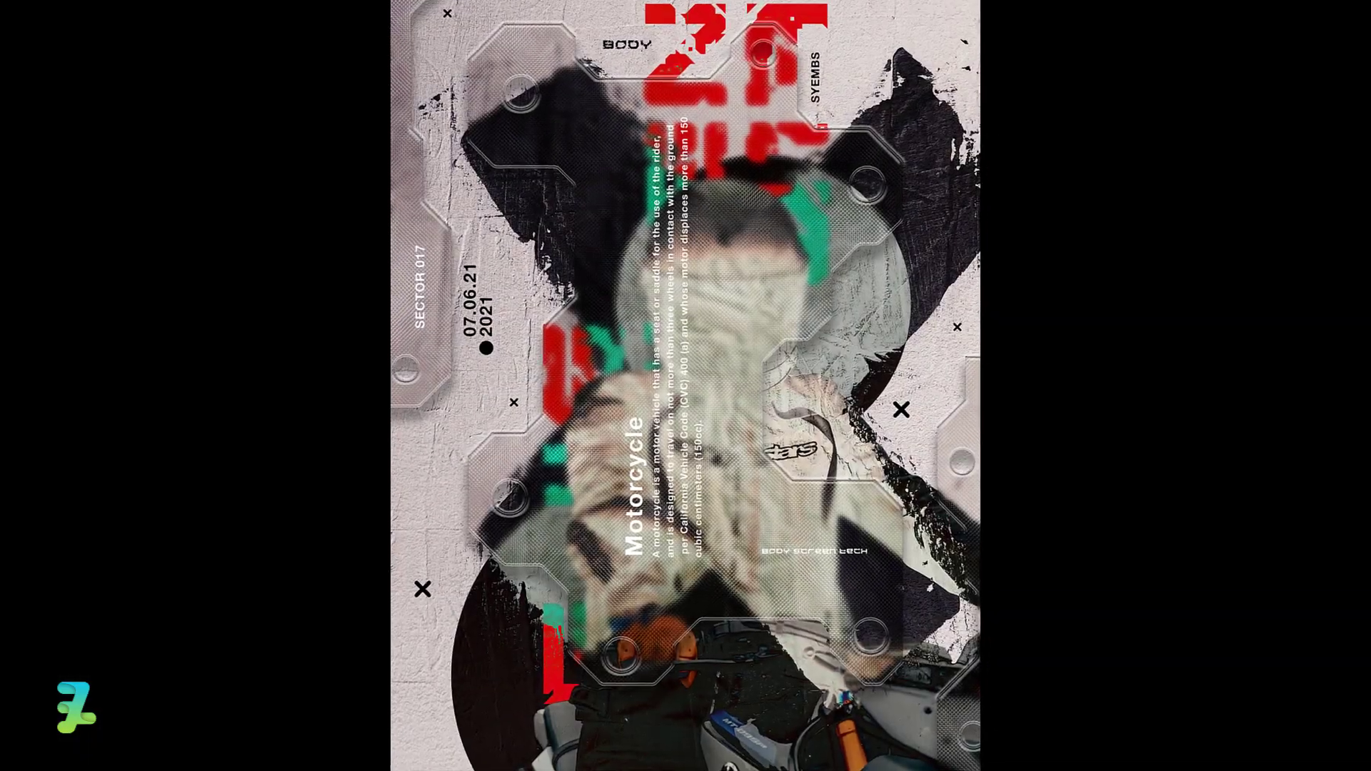